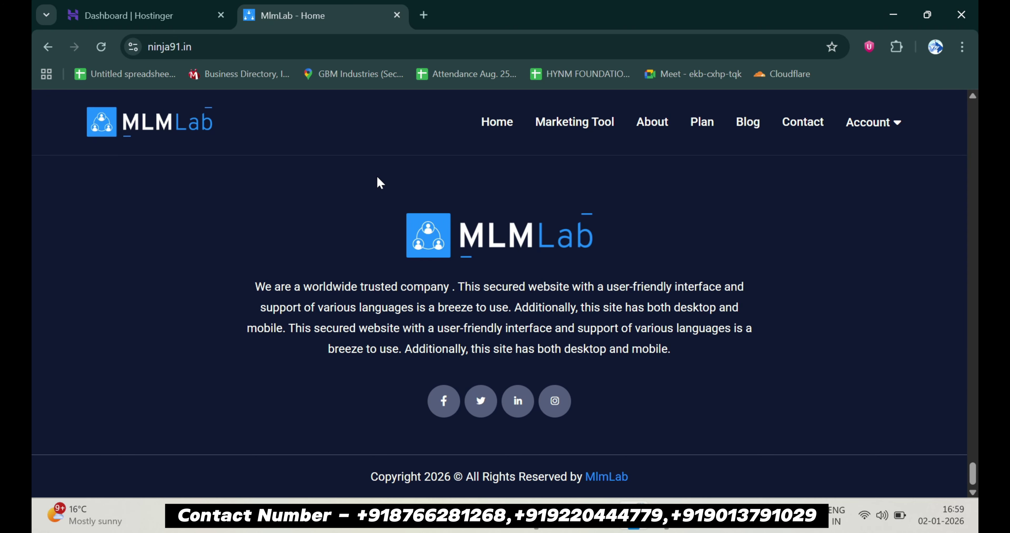
Open ninja91.in's public_html folder through the hPanel File Manager
{"action": "left_click", "coordinate": [171, 6]}
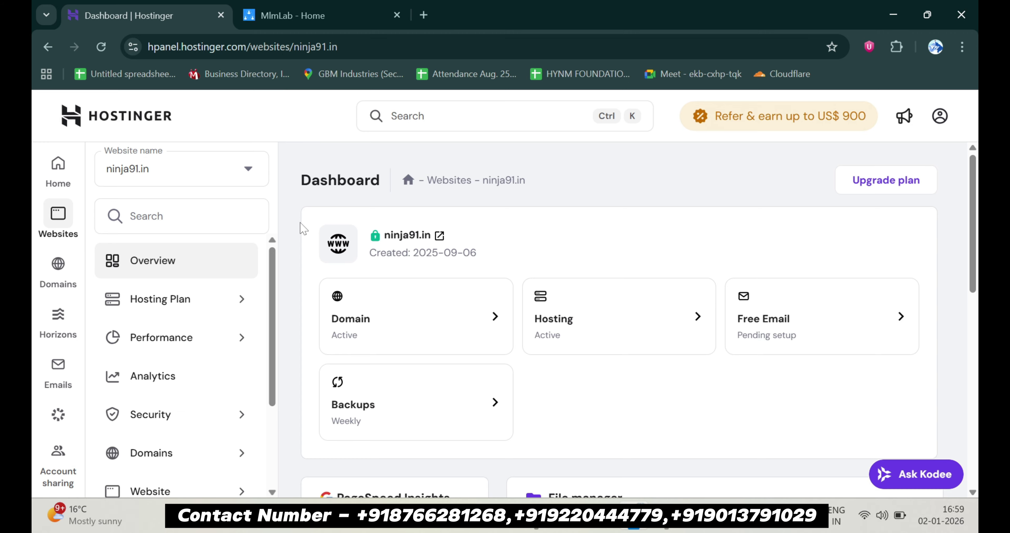
{"action": "left_click", "coordinate": [185, 217]}
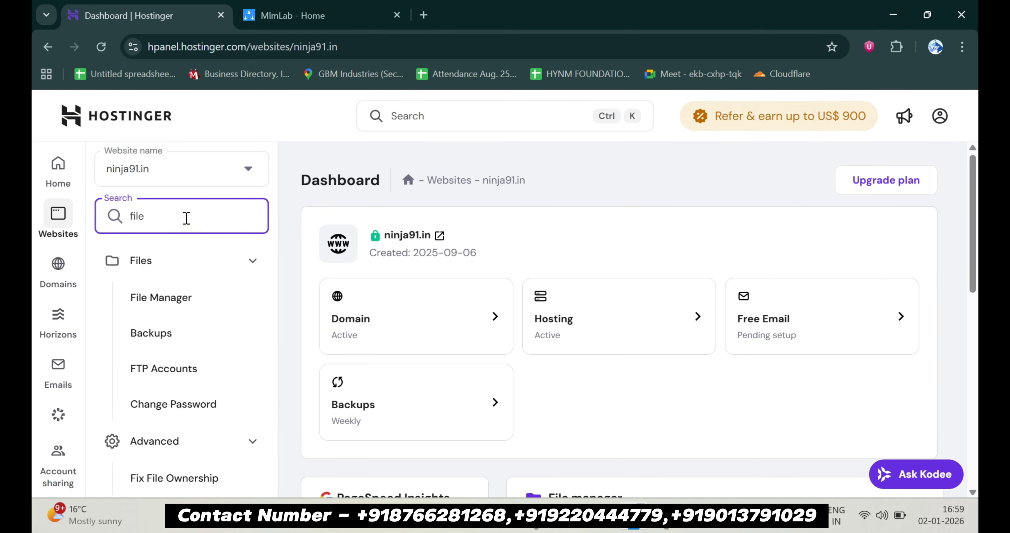
{"action": "left_click", "coordinate": [175, 308]}
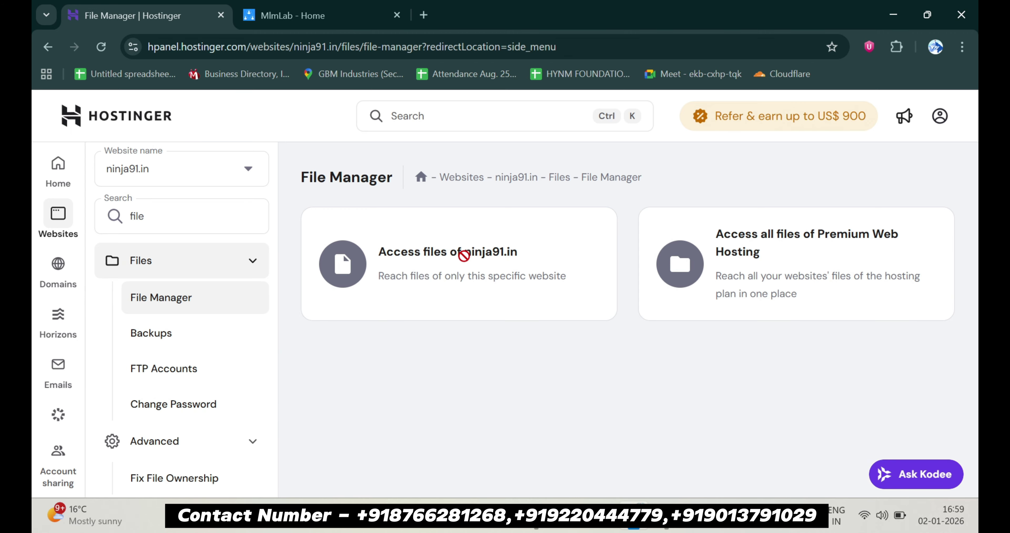
{"action": "left_click", "coordinate": [463, 255]}
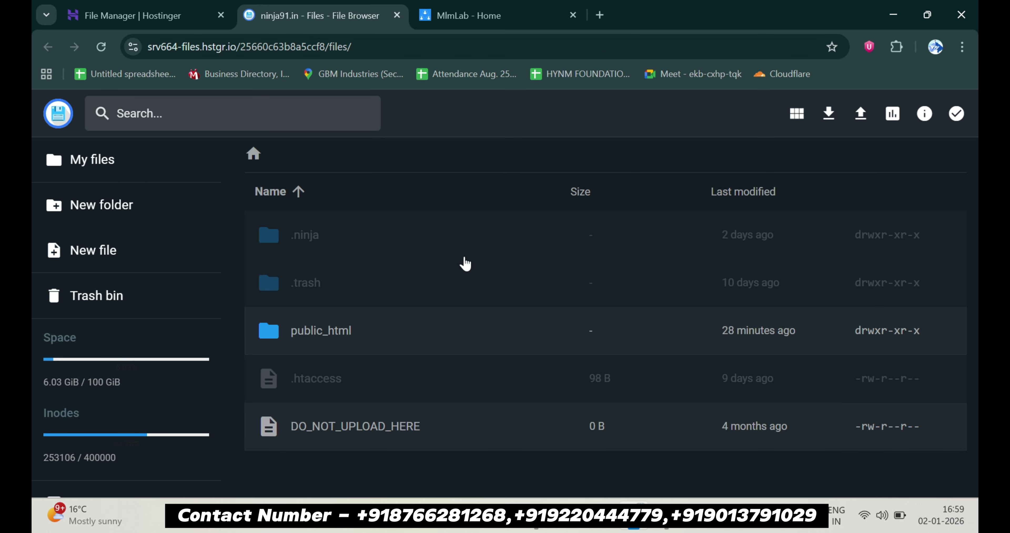
{"action": "double_click", "coordinate": [409, 336]}
Permanently delete all five items in public_html, skipping the trash, and close the file browser
{"action": "key", "text": "ctrl+a"}
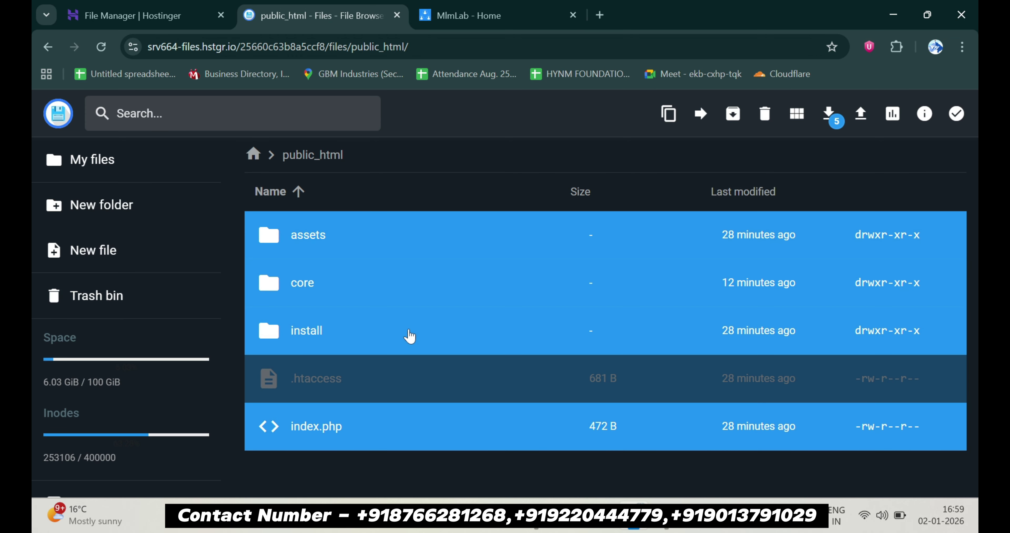
{"action": "key", "text": "Delete"}
{"action": "key", "text": "Escape"}
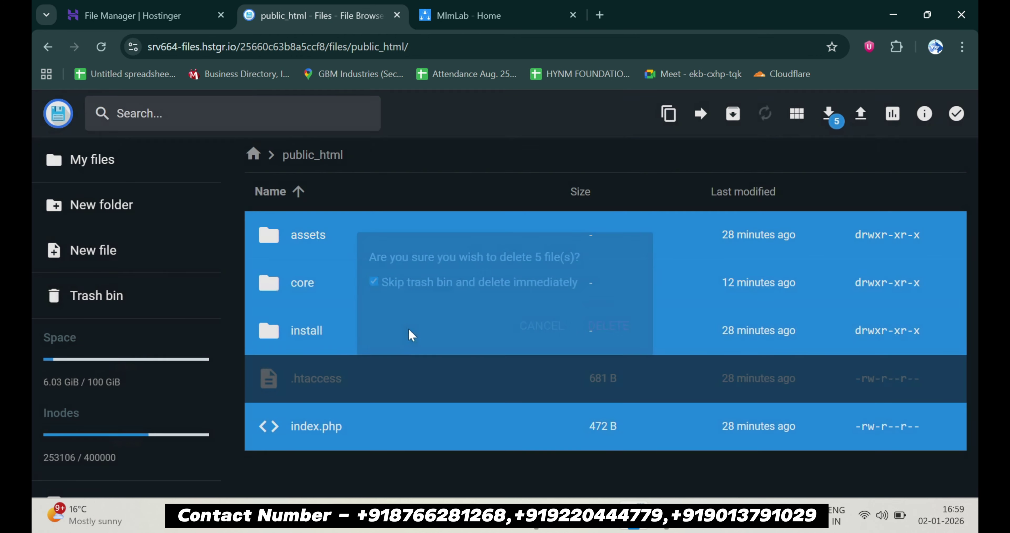
{"action": "key", "text": "ctrl+shift+Tab"}
{"action": "left_click", "coordinate": [397, 15]}
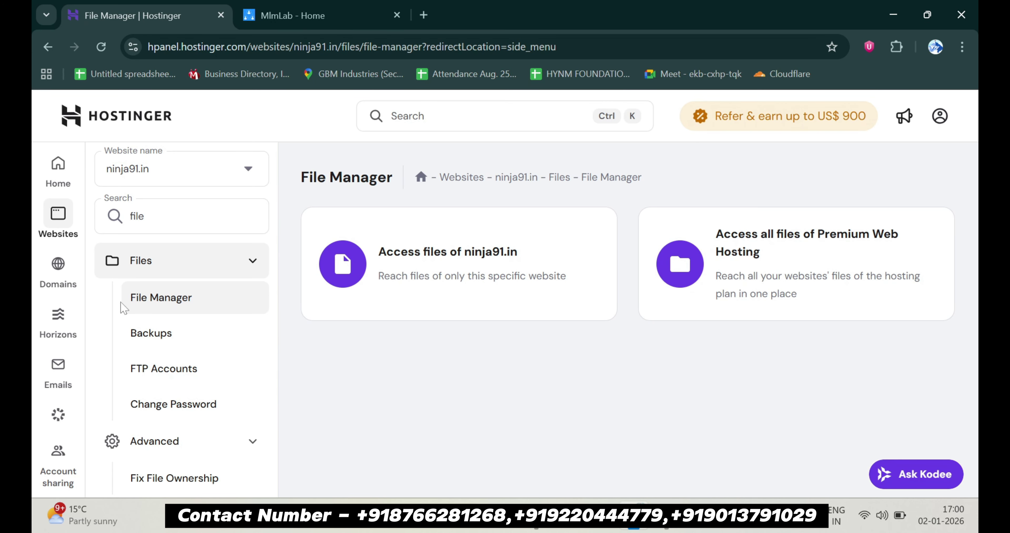
Go to ninja91.in's MySQL Databases page, briefly viewing u279789697_mlm in phpMyAdmin
{"action": "left_click", "coordinate": [185, 214]}
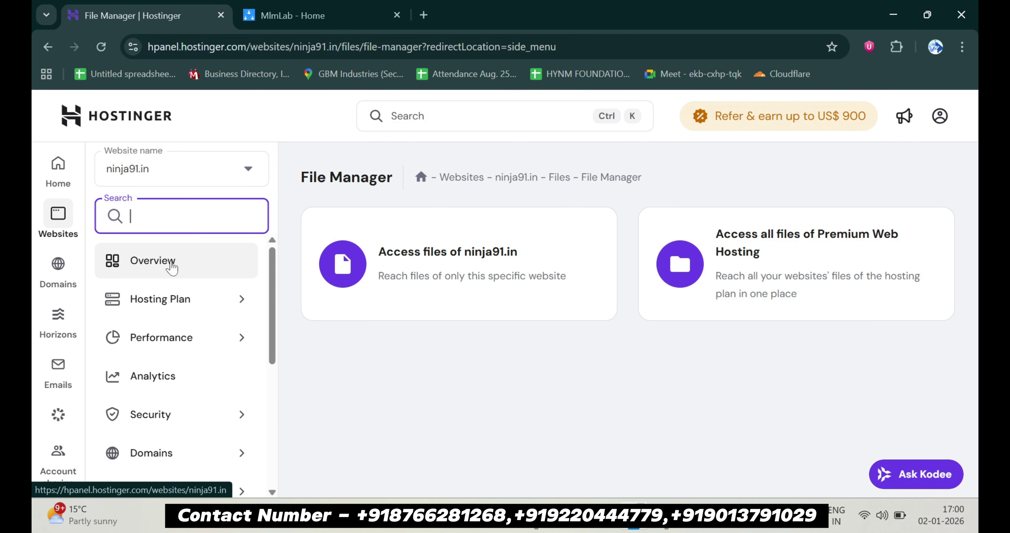
{"action": "left_click", "coordinate": [172, 268]}
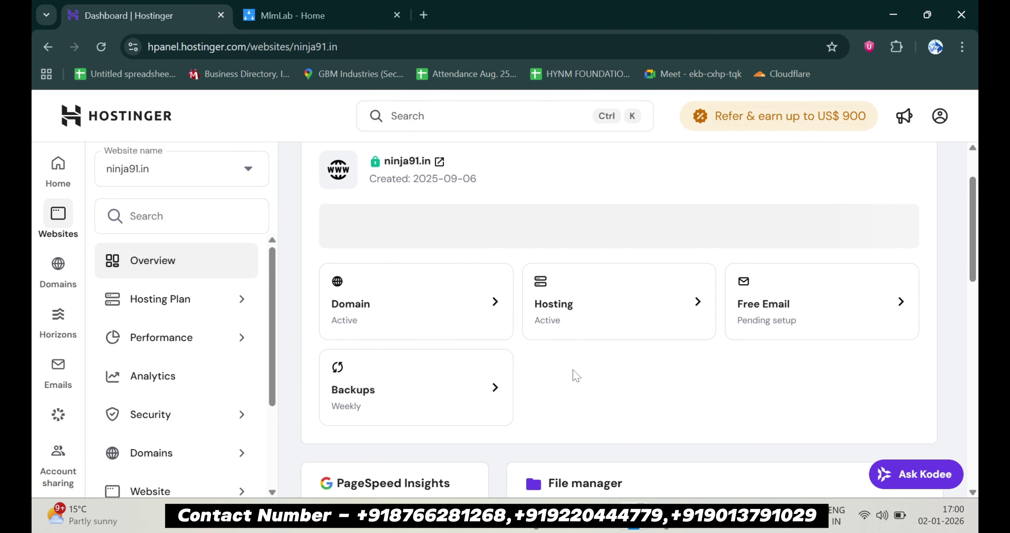
{"action": "scroll", "coordinate": [609, 451], "scroll_direction": "down", "scroll_amount": 3}
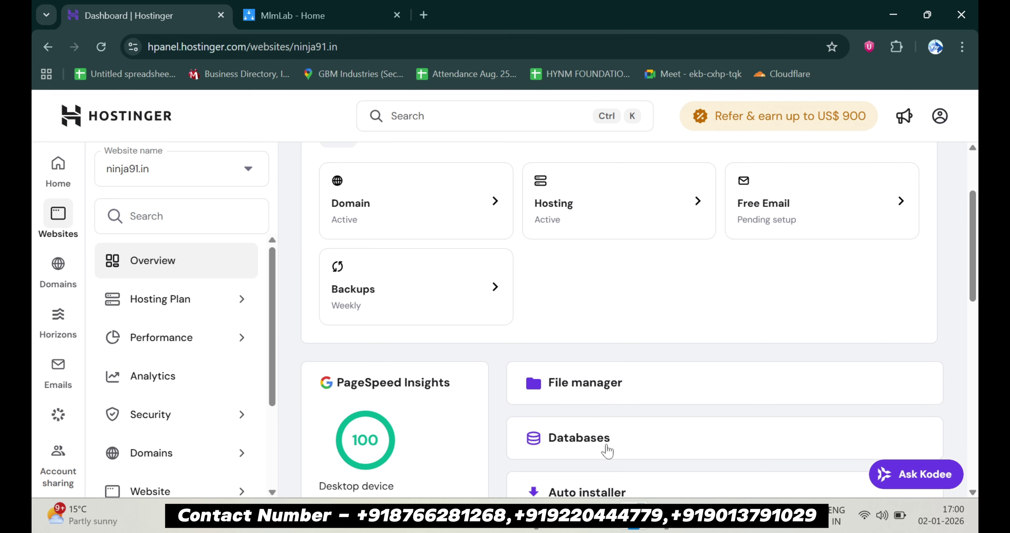
{"action": "left_click", "coordinate": [607, 451]}
{"action": "scroll", "coordinate": [719, 338], "scroll_direction": "down", "scroll_amount": 5}
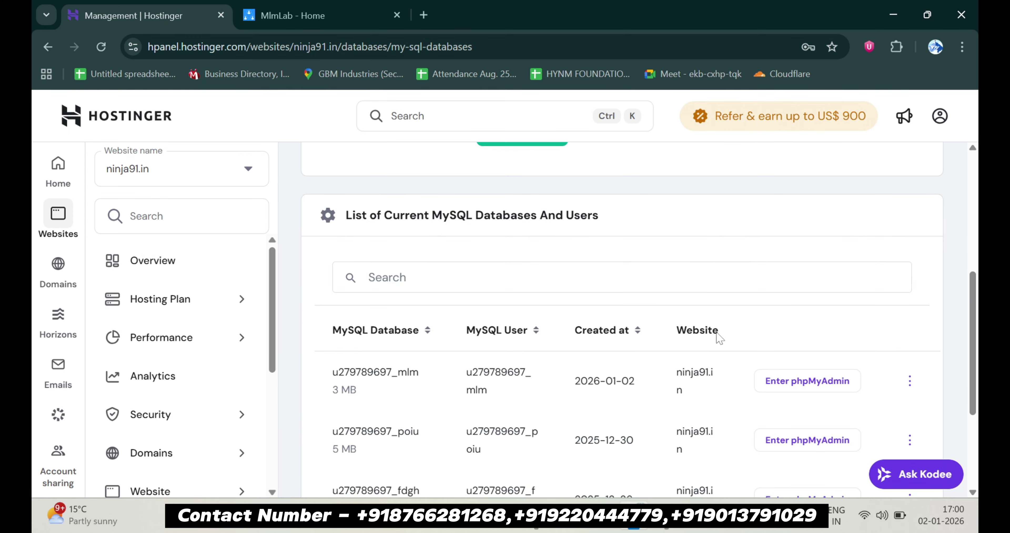
{"action": "left_click", "coordinate": [831, 381]}
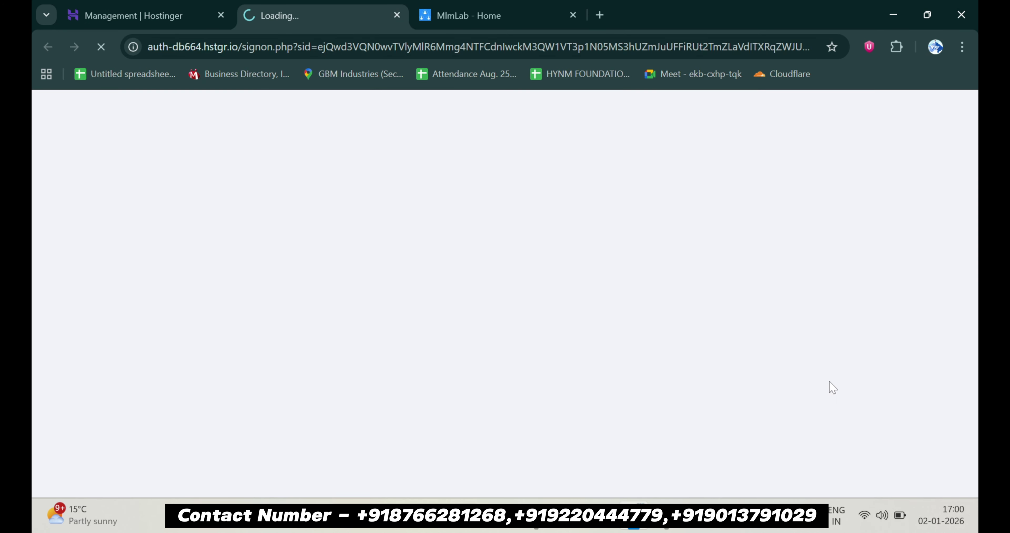
{"action": "left_click", "coordinate": [134, 15]}
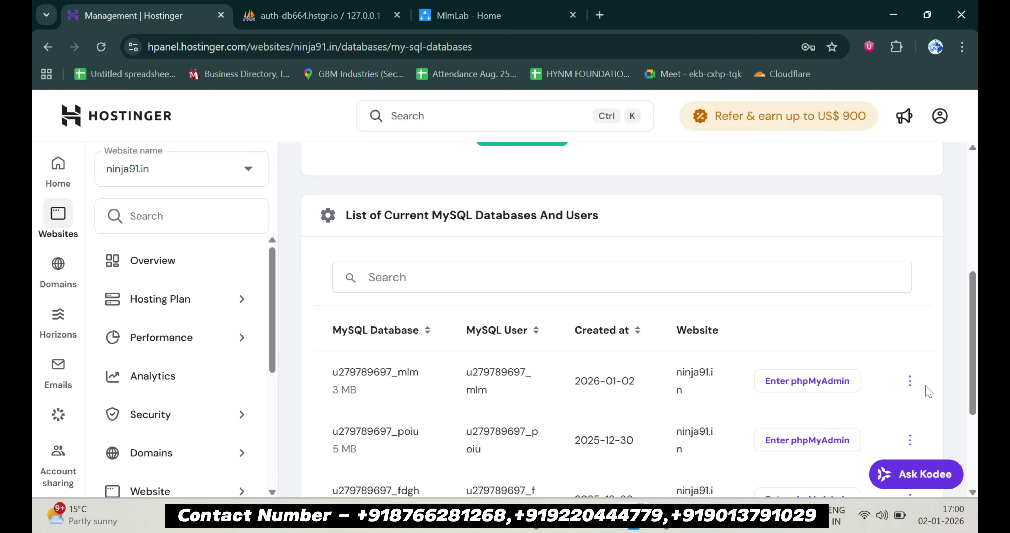
Delete the u279789697_mlm database and confirm the removal
{"action": "left_click", "coordinate": [909, 381]}
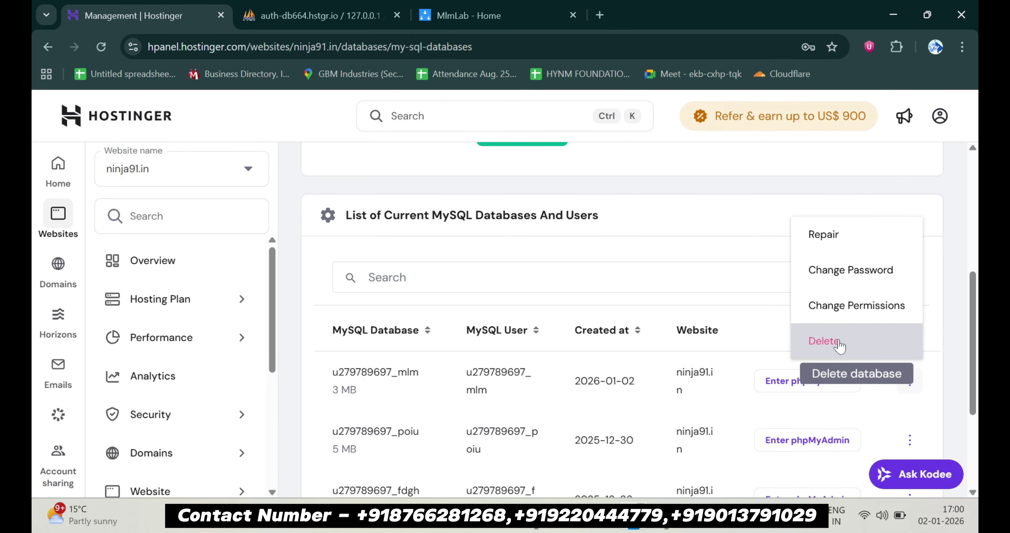
{"action": "left_click", "coordinate": [823, 340]}
{"action": "left_click", "coordinate": [653, 235]}
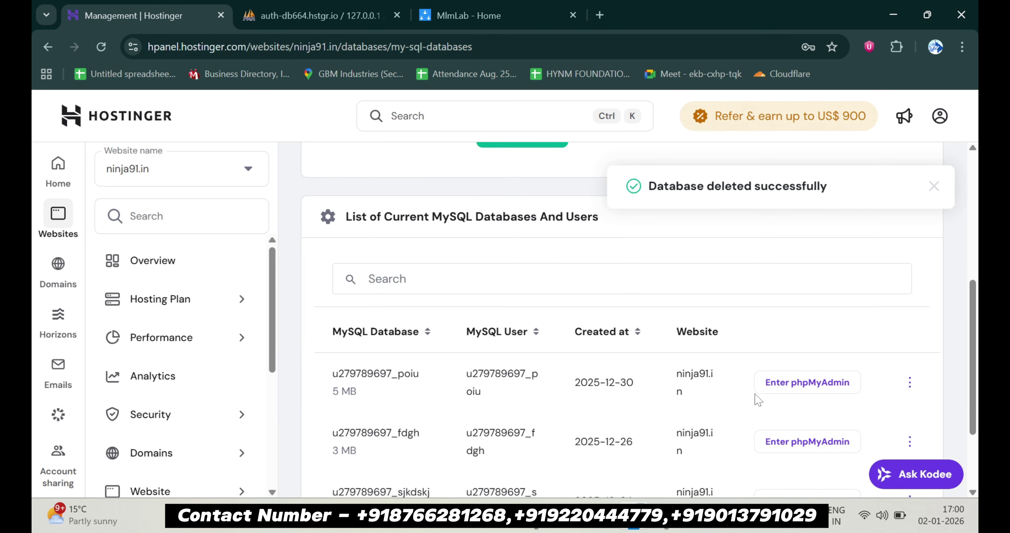
{"action": "scroll", "coordinate": [758, 400], "scroll_direction": "up", "scroll_amount": 6}
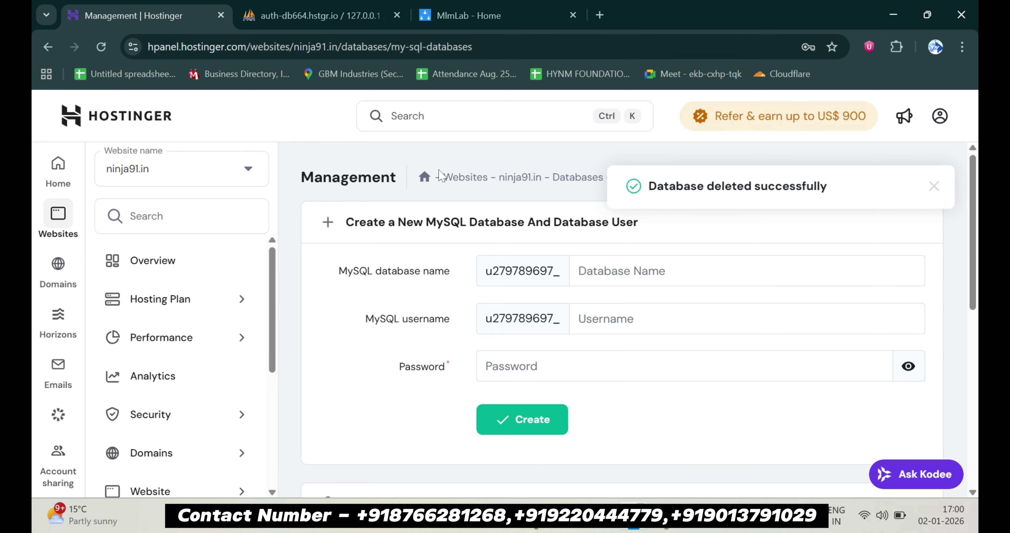
Reload the MlmLab site to see 403 Forbidden, close the phpMyAdmin tab, and return to Hostinger
{"action": "left_click", "coordinate": [486, 7]}
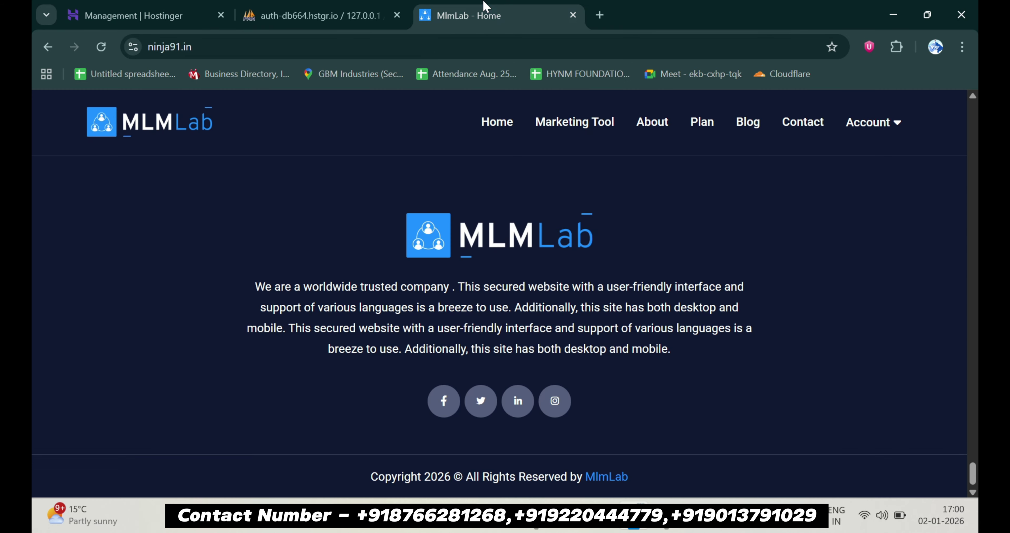
{"action": "key", "text": "F5"}
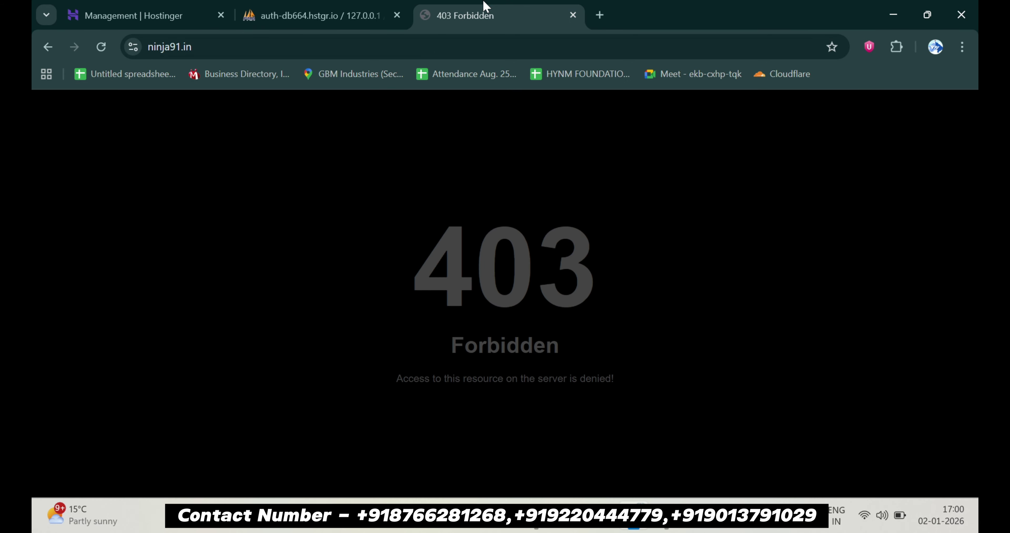
{"action": "left_click", "coordinate": [397, 15]}
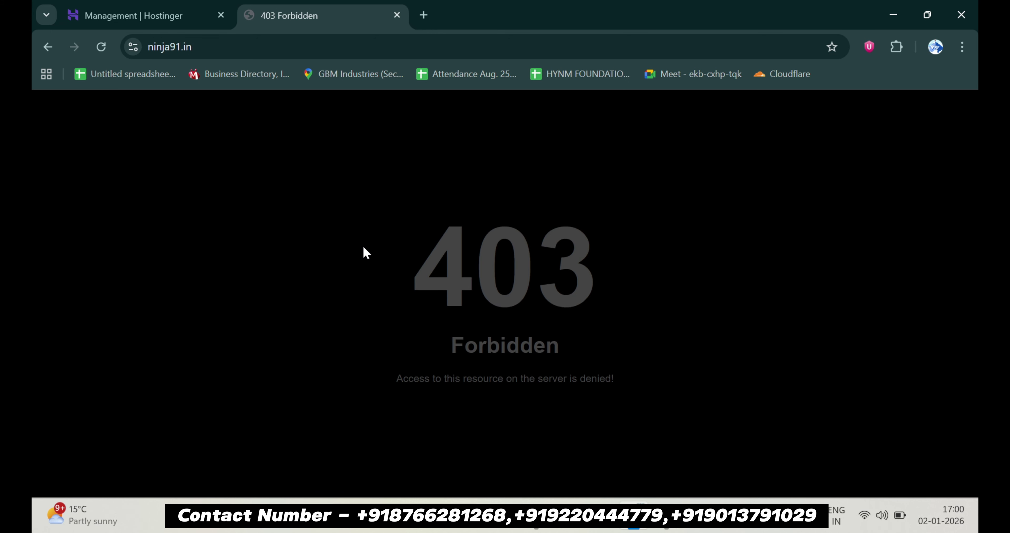
{"action": "left_click", "coordinate": [167, 6]}
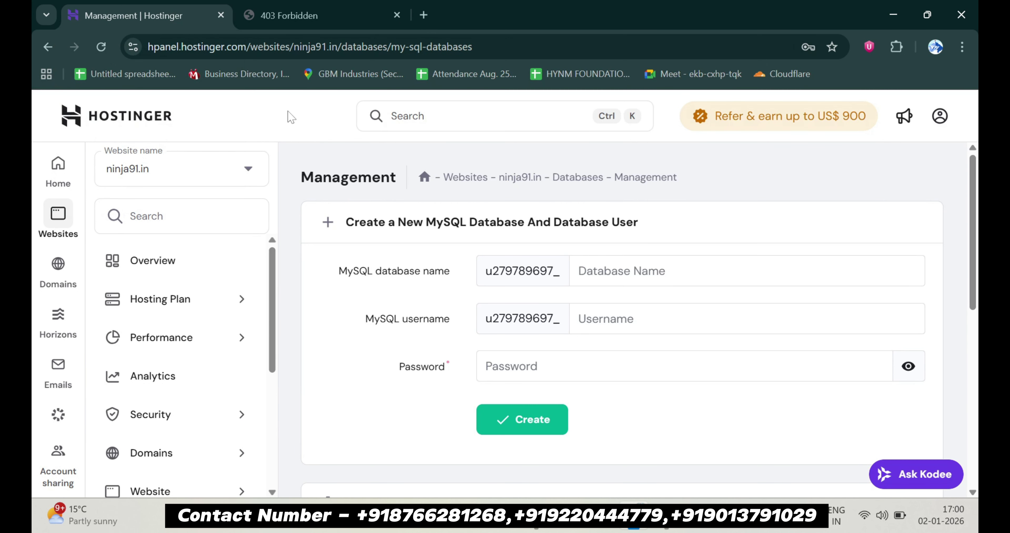
Search 'file' in hPanel and open ninja91.in's empty public_html folder in File Manager
{"action": "left_click", "coordinate": [196, 264]}
{"action": "left_click", "coordinate": [187, 219]}
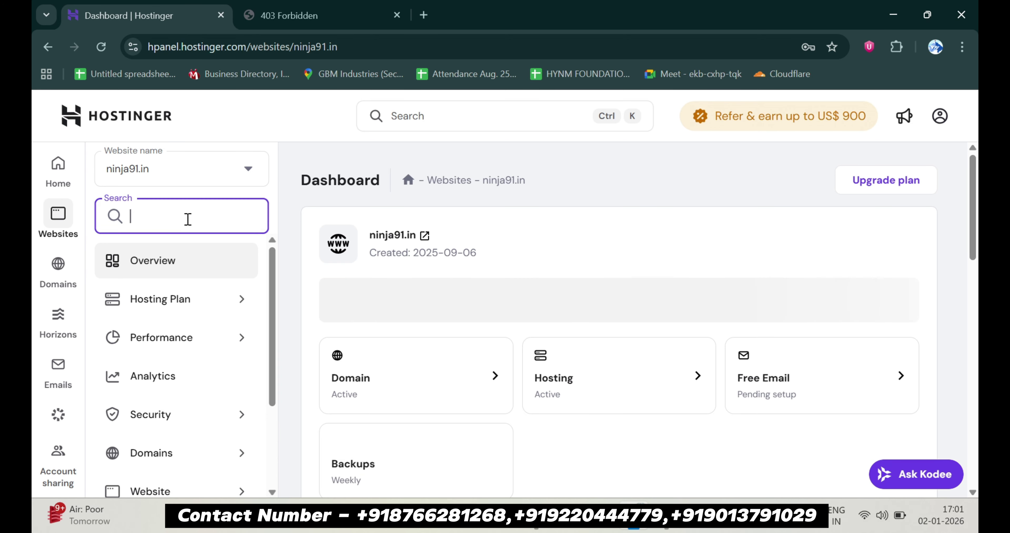
{"action": "type", "text": "file"}
{"action": "left_click", "coordinate": [170, 313]}
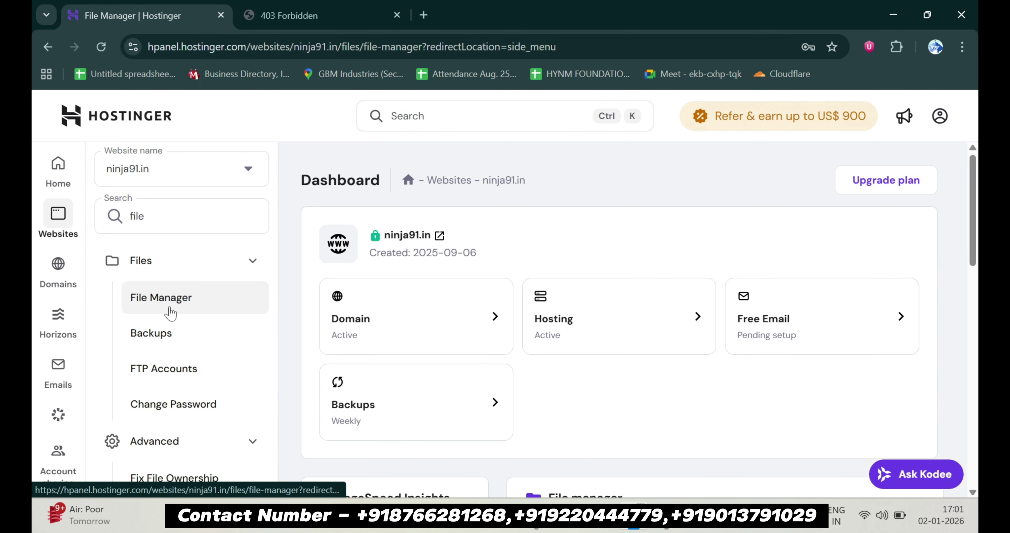
{"action": "left_click", "coordinate": [486, 261]}
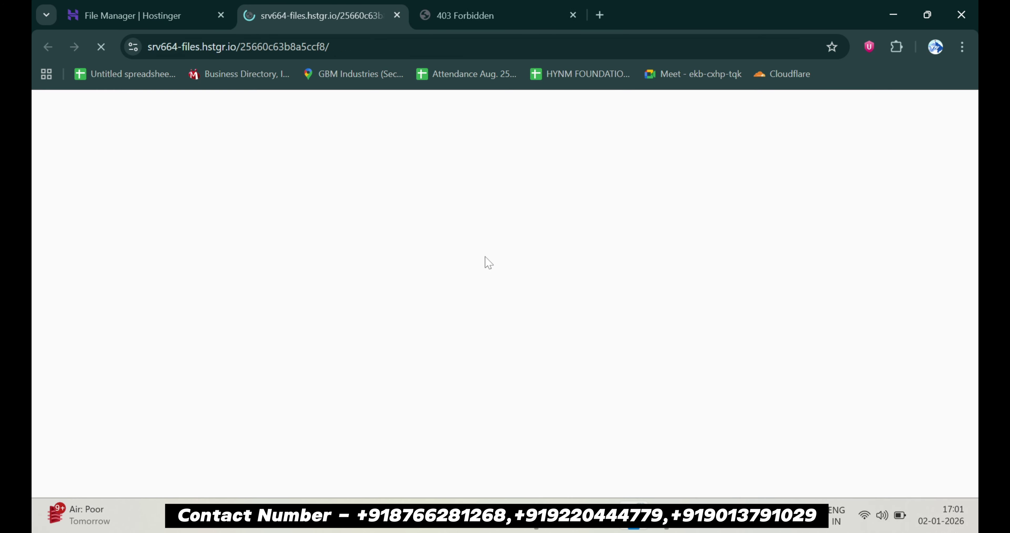
{"action": "double_click", "coordinate": [360, 333]}
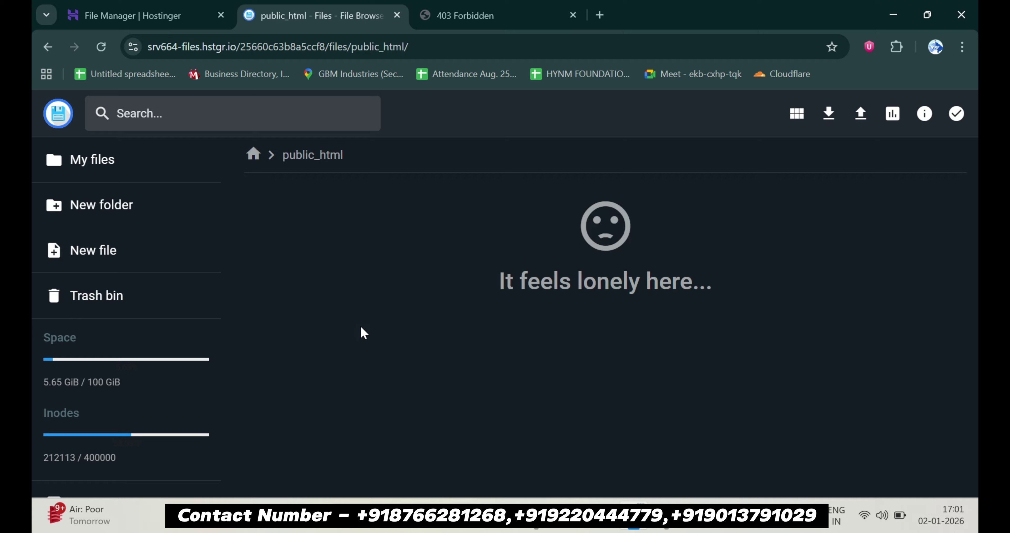
Upload mlmlab-v3.1-vg7dbg.zip into public_html
{"action": "left_click", "coordinate": [860, 114]}
{"action": "left_click", "coordinate": [453, 329]}
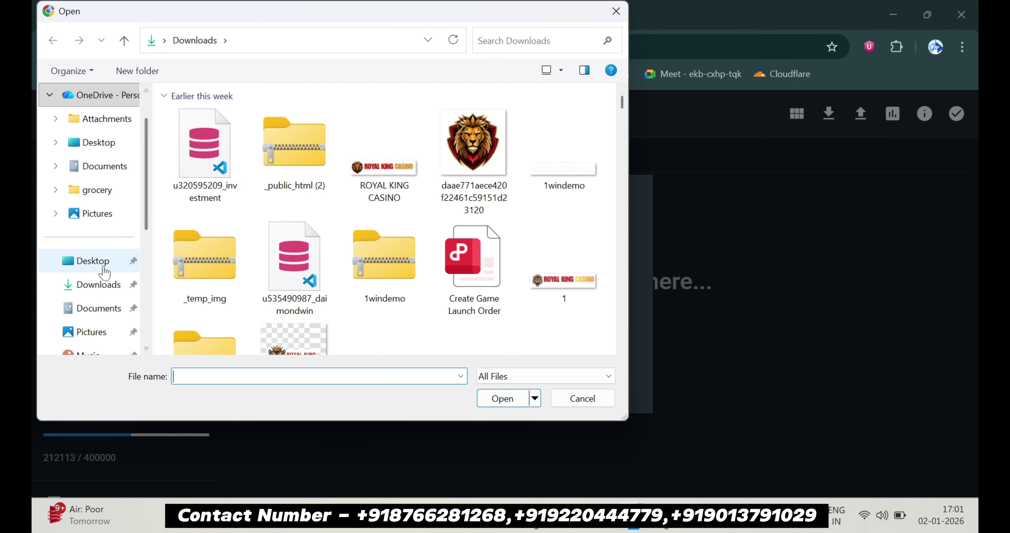
{"action": "scroll", "coordinate": [106, 289], "scroll_direction": "down", "scroll_amount": 2}
{"action": "left_click", "coordinate": [204, 143]}
{"action": "left_click", "coordinate": [502, 398]}
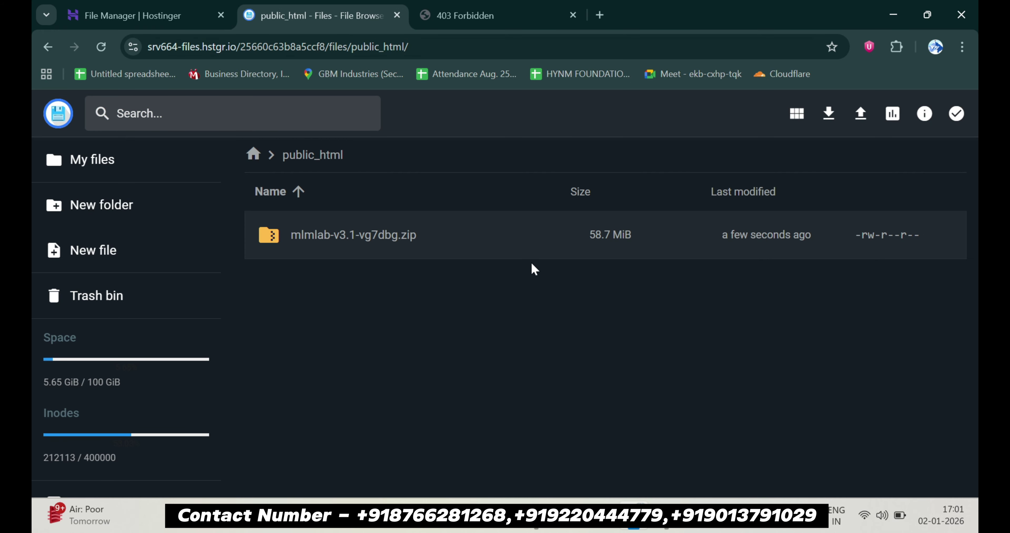
Extract mlmlab-v3.1-vg7dbg.zip into public_html
{"action": "left_click", "coordinate": [521, 249]}
{"action": "right_click", "coordinate": [521, 246]}
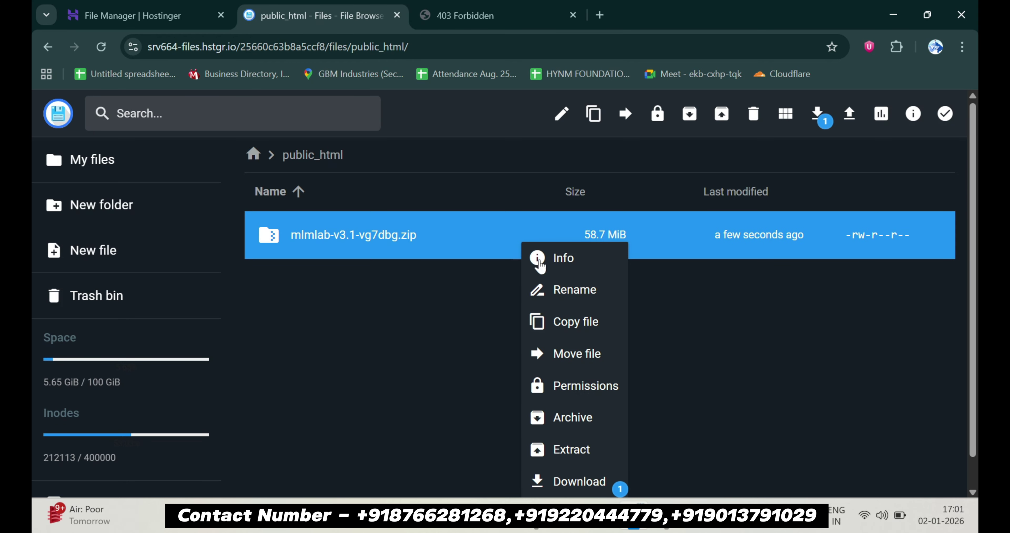
{"action": "scroll", "coordinate": [601, 387], "scroll_direction": "down", "scroll_amount": 1}
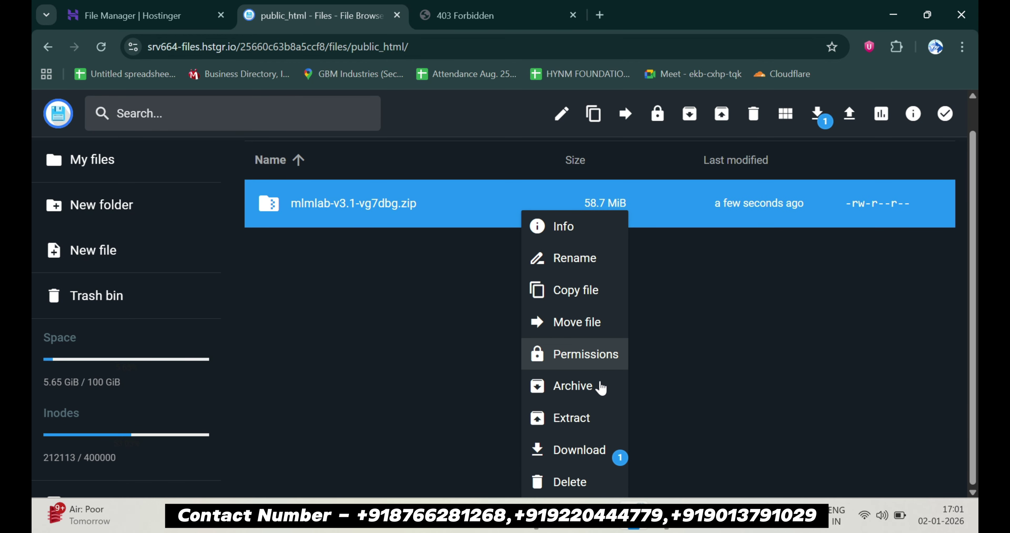
{"action": "left_click", "coordinate": [579, 419]}
{"action": "left_click", "coordinate": [488, 258]}
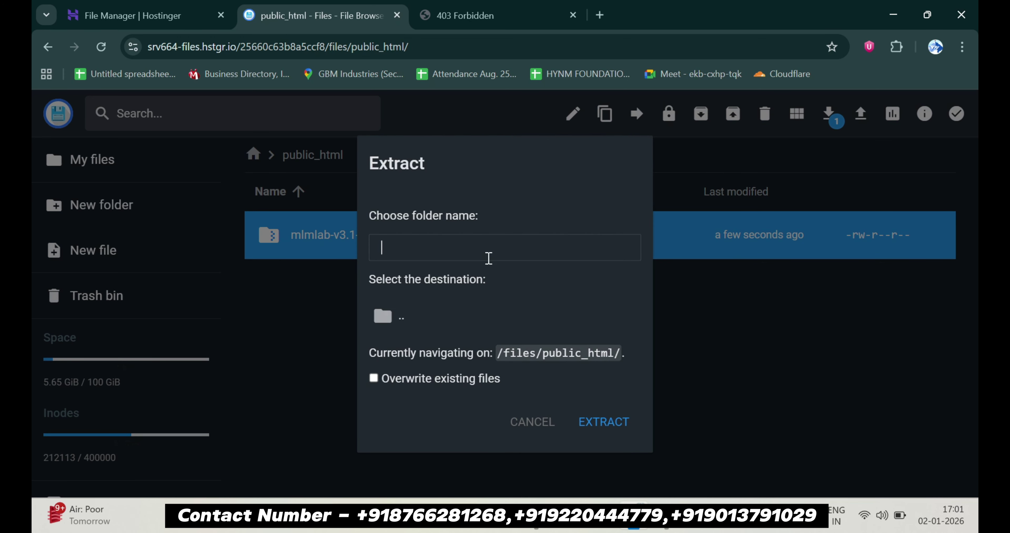
{"action": "left_click", "coordinate": [611, 431]}
Permanently delete the mlmlab-v3.1-vg7dbg.zip archive
{"action": "left_click", "coordinate": [421, 332]}
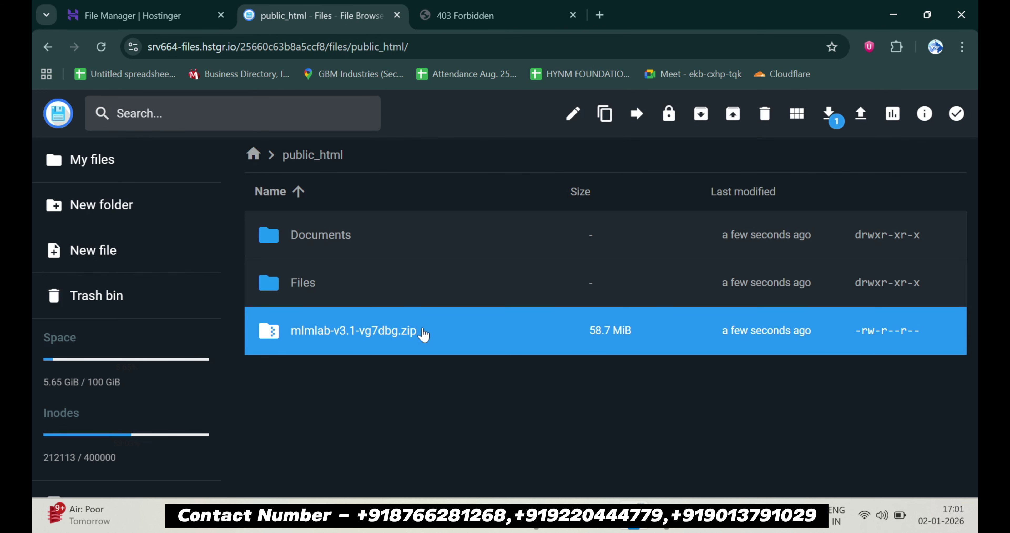
{"action": "key", "text": "Delete"}
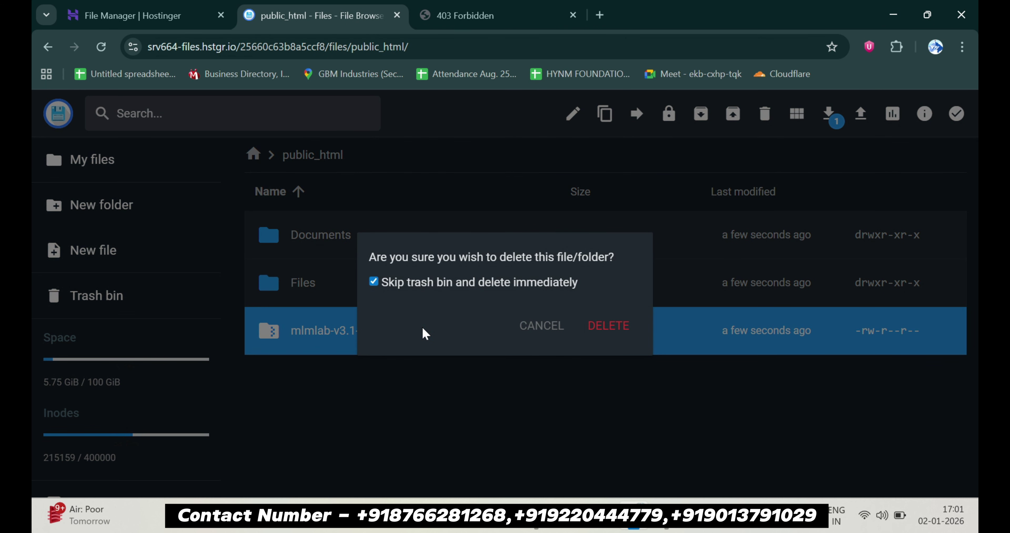
{"action": "key", "text": "Return"}
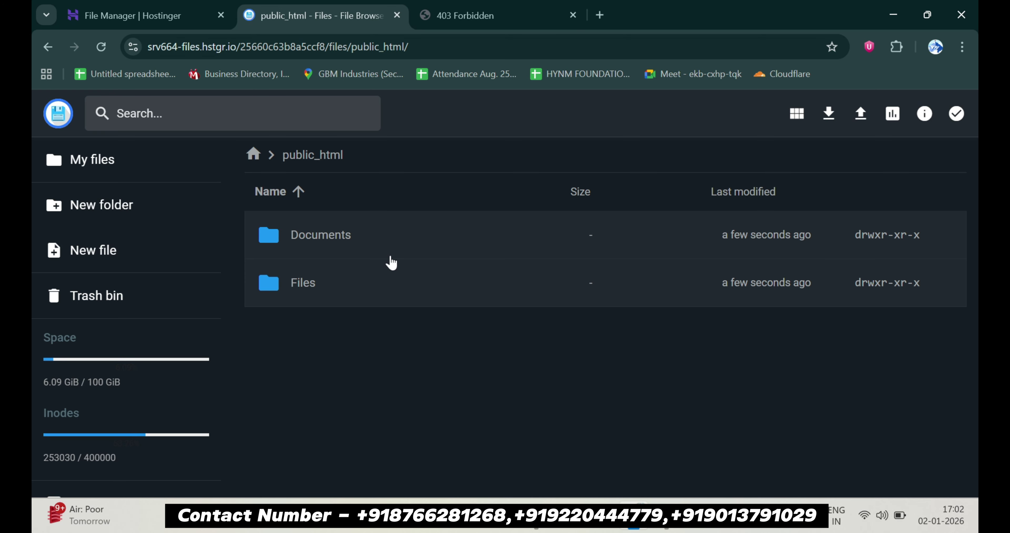
Move all items from the Files folder up into public_html
{"action": "double_click", "coordinate": [393, 270]}
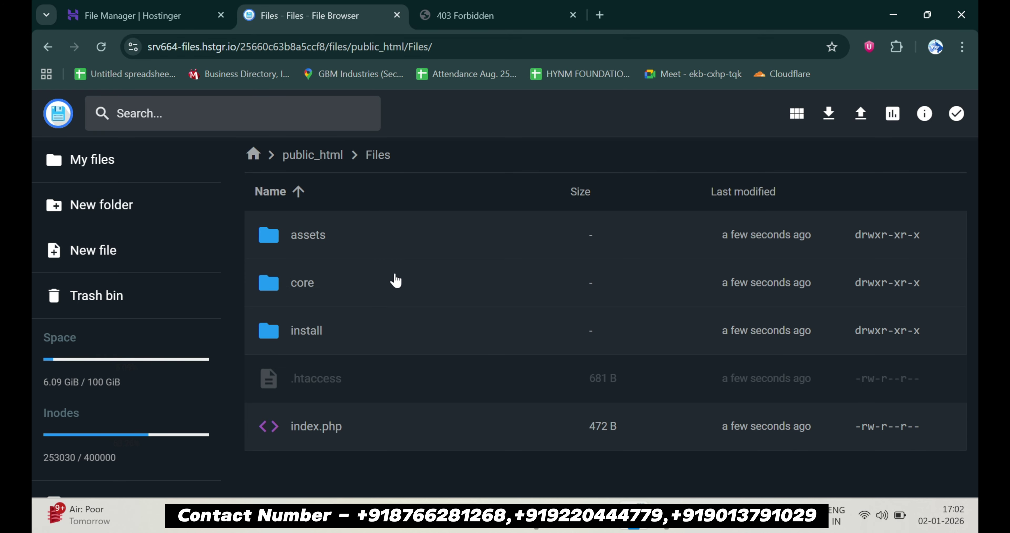
{"action": "key", "text": "ctrl+a"}
{"action": "right_click", "coordinate": [396, 278]}
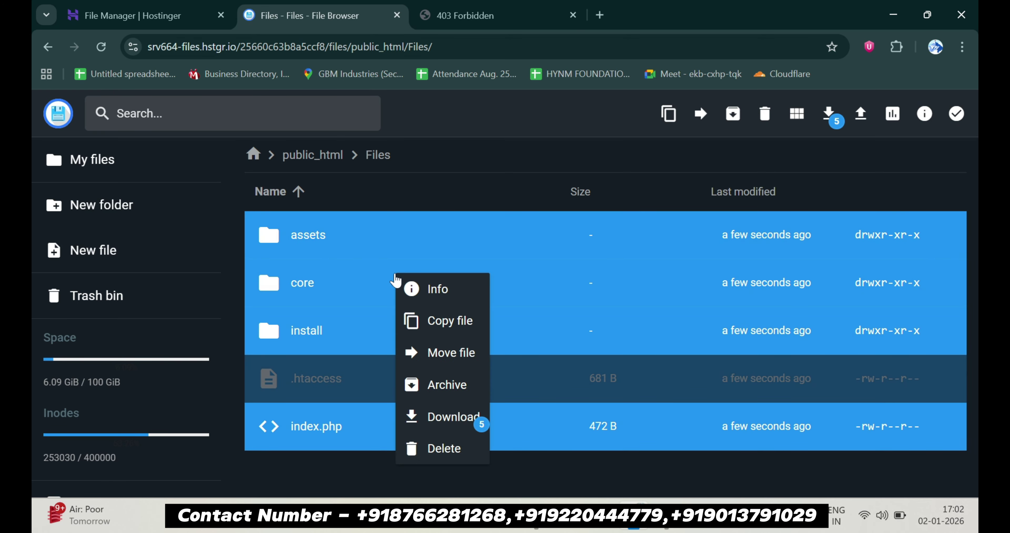
{"action": "left_click", "coordinate": [462, 352]}
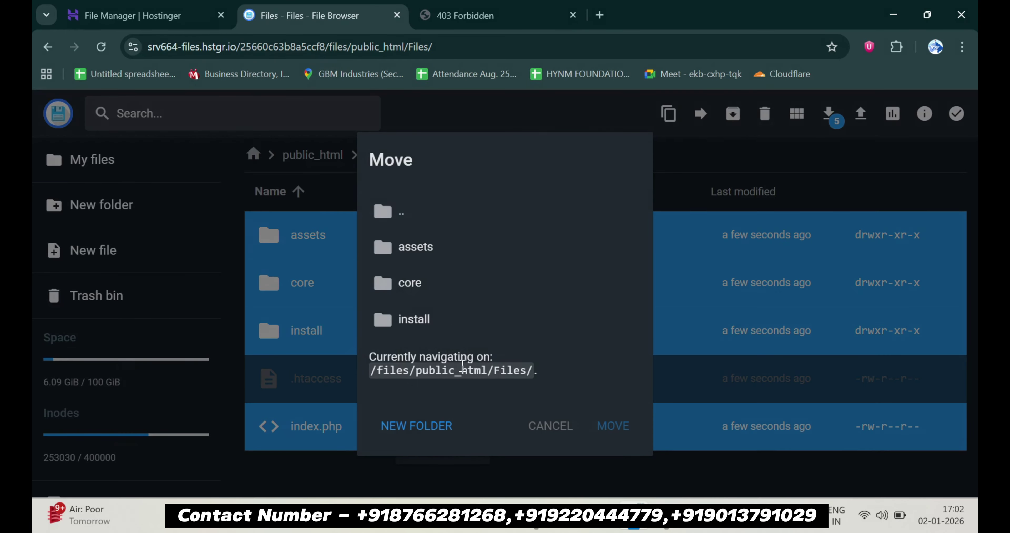
{"action": "double_click", "coordinate": [457, 220]}
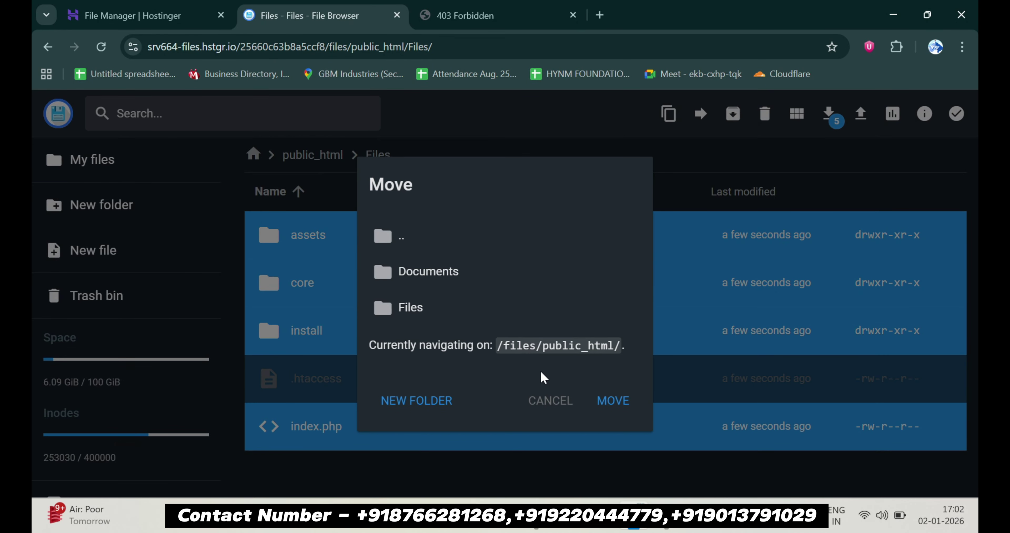
{"action": "left_click", "coordinate": [604, 401]}
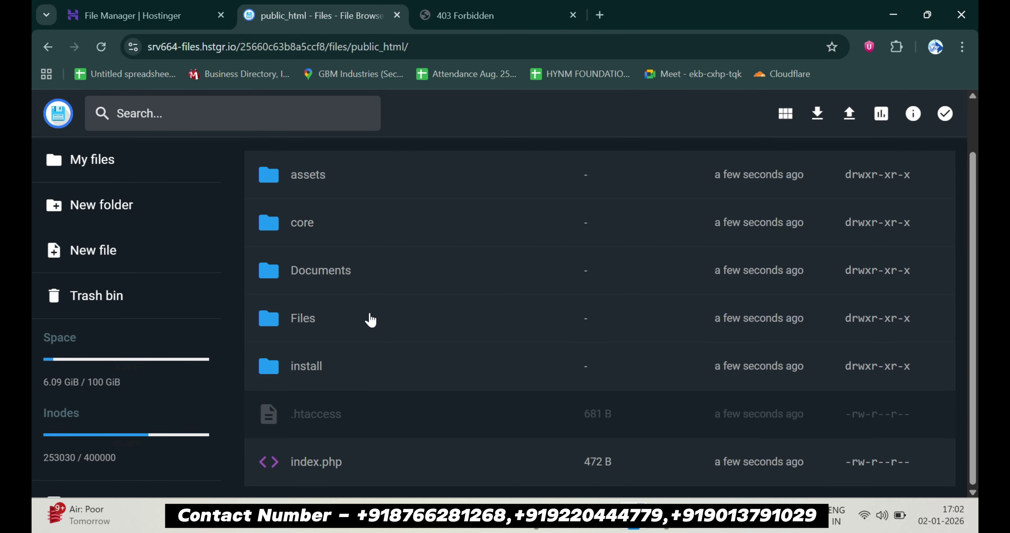
Delete the empty Files folder and go back to hPanel
{"action": "left_click", "coordinate": [370, 319]}
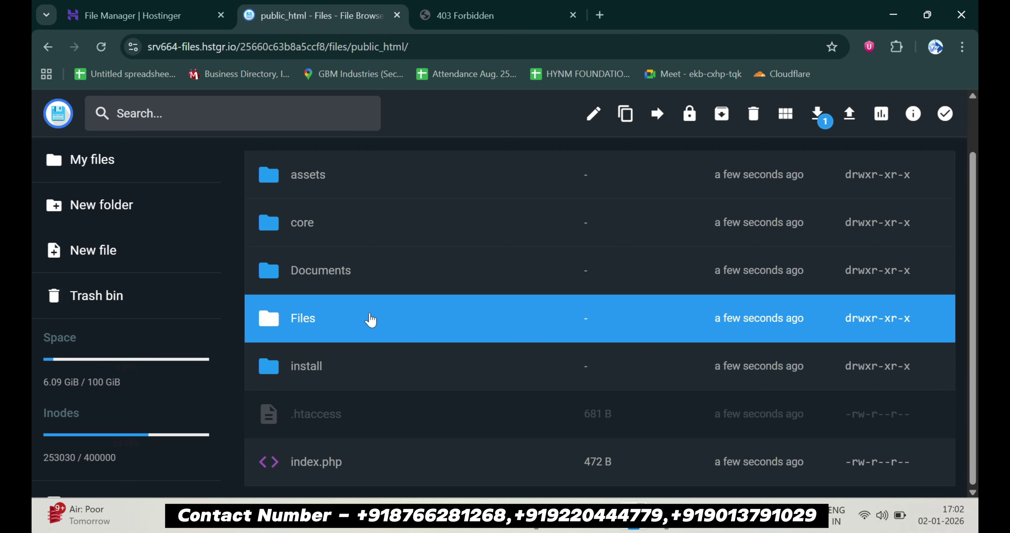
{"action": "key", "text": "Delete"}
{"action": "key", "text": "Return"}
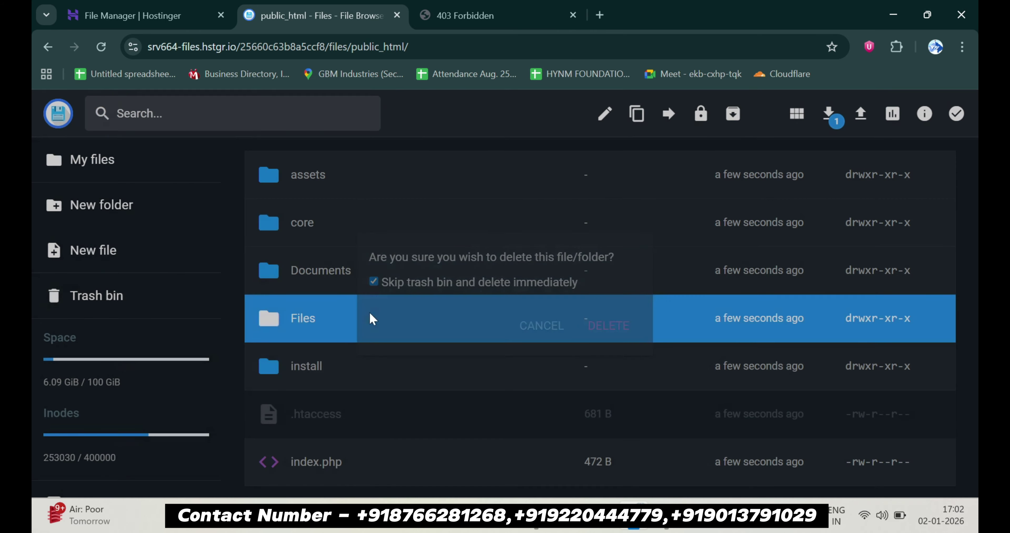
{"action": "left_click", "coordinate": [162, 7]}
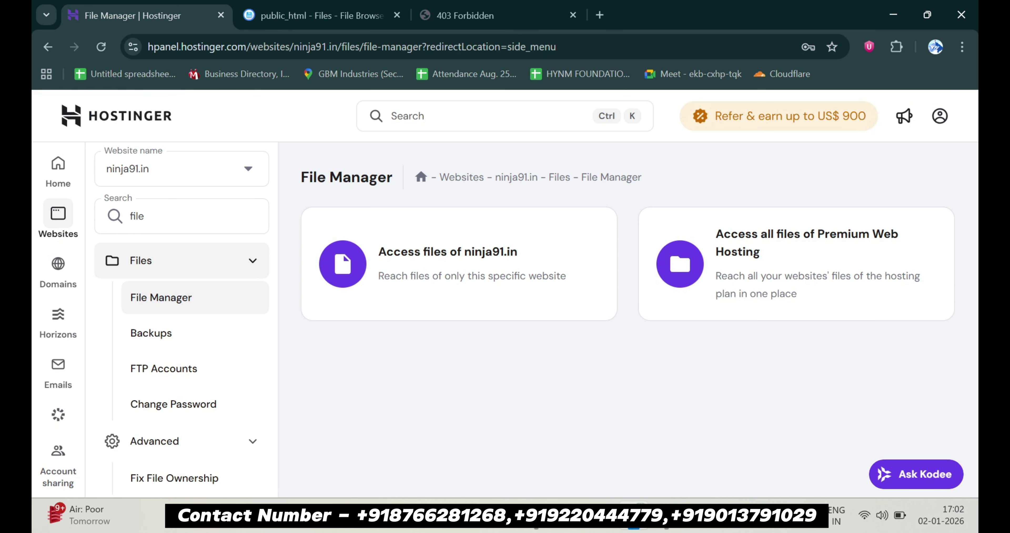
Open ninja91.in's MySQL Databases page from the Overview dashboard
{"action": "left_click", "coordinate": [183, 225]}
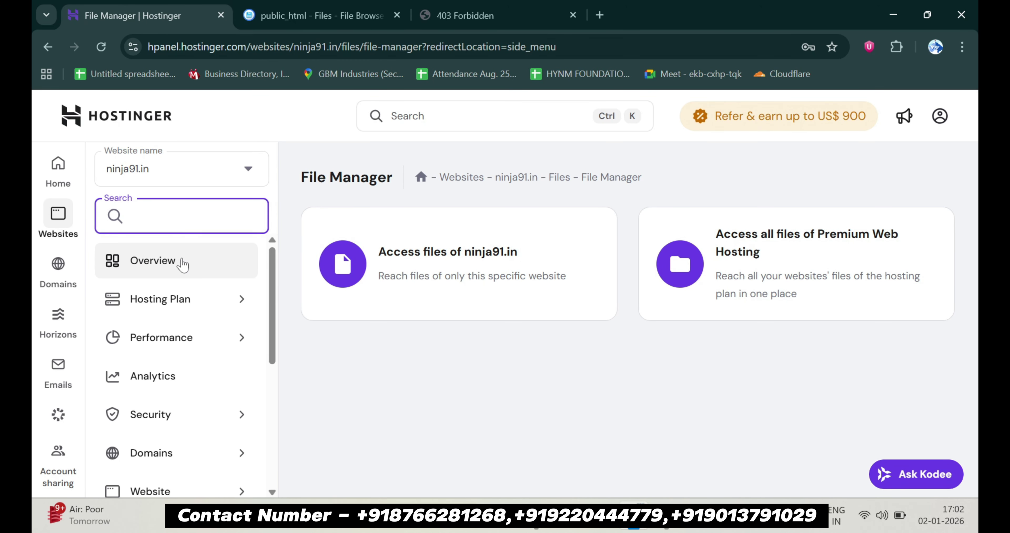
{"action": "left_click", "coordinate": [181, 261]}
{"action": "scroll", "coordinate": [636, 348], "scroll_direction": "down", "scroll_amount": 5}
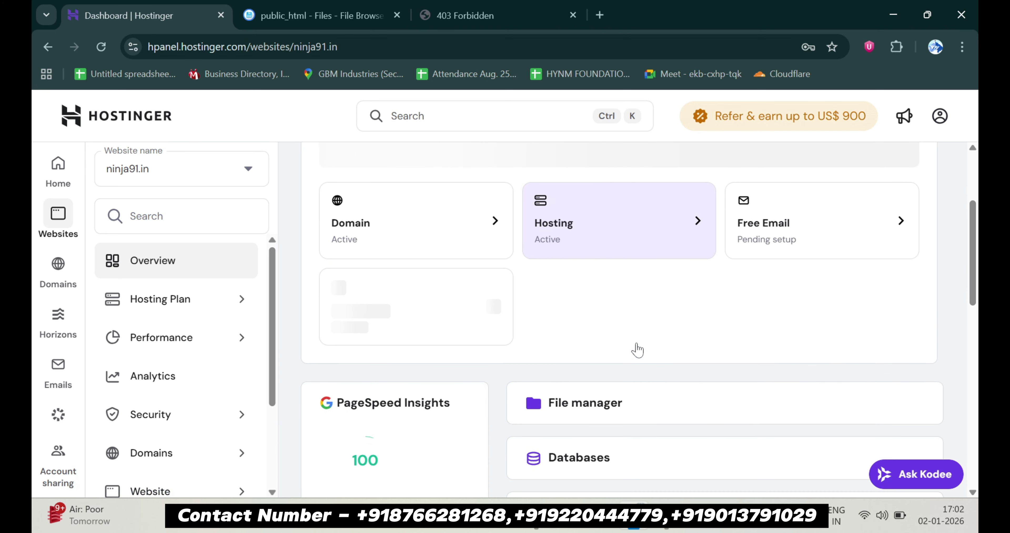
{"action": "left_click", "coordinate": [579, 398]}
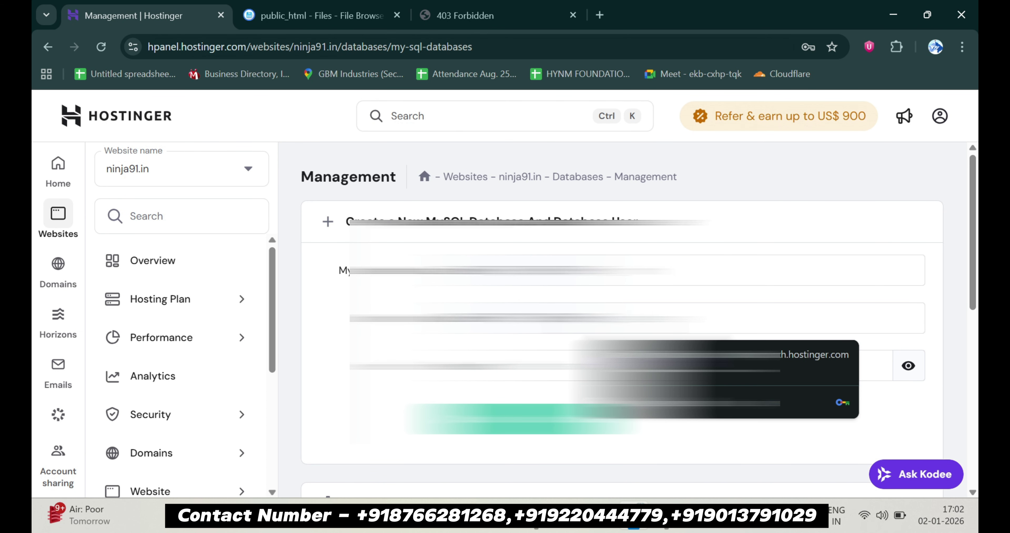
{"action": "key", "text": "super+v"}
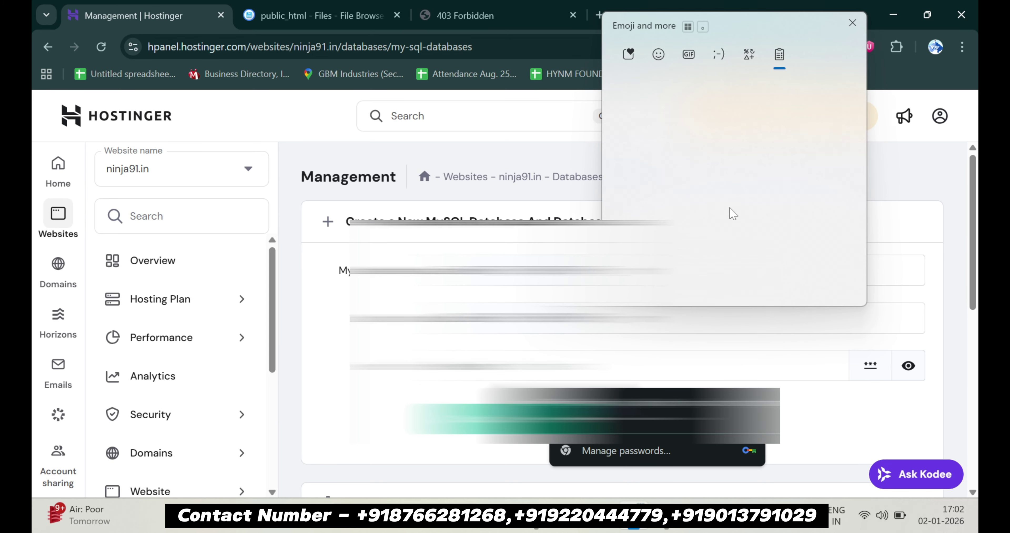
{"action": "left_click", "coordinate": [698, 184]}
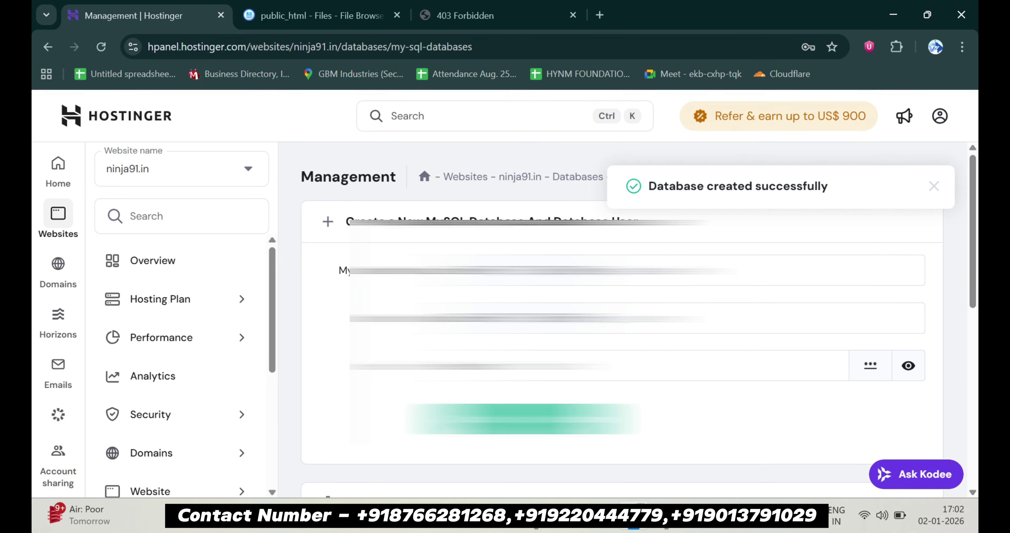
{"action": "scroll", "coordinate": [703, 358], "scroll_direction": "down", "scroll_amount": 4}
{"action": "scroll", "coordinate": [703, 357], "scroll_direction": "down", "scroll_amount": 1}
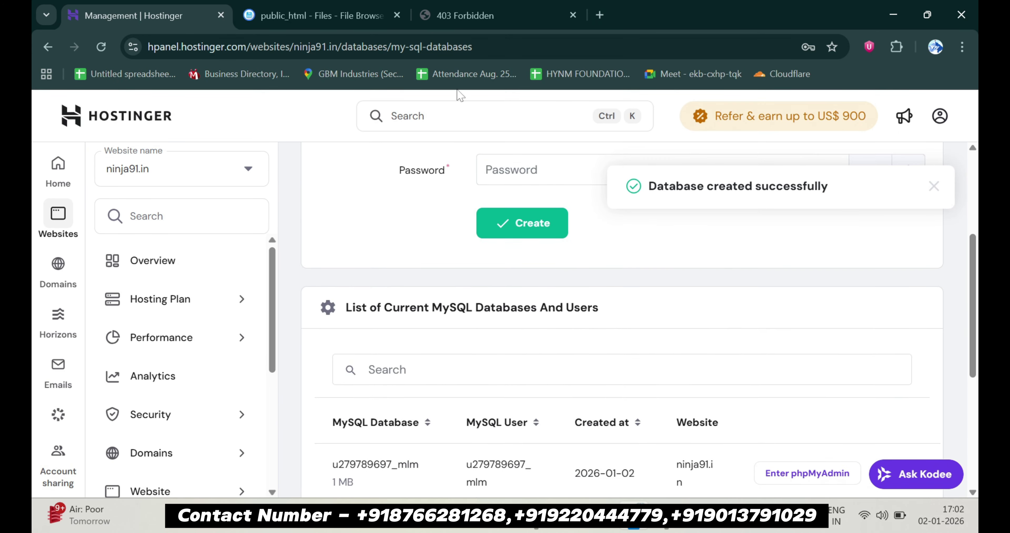
{"action": "left_click", "coordinate": [431, 16]}
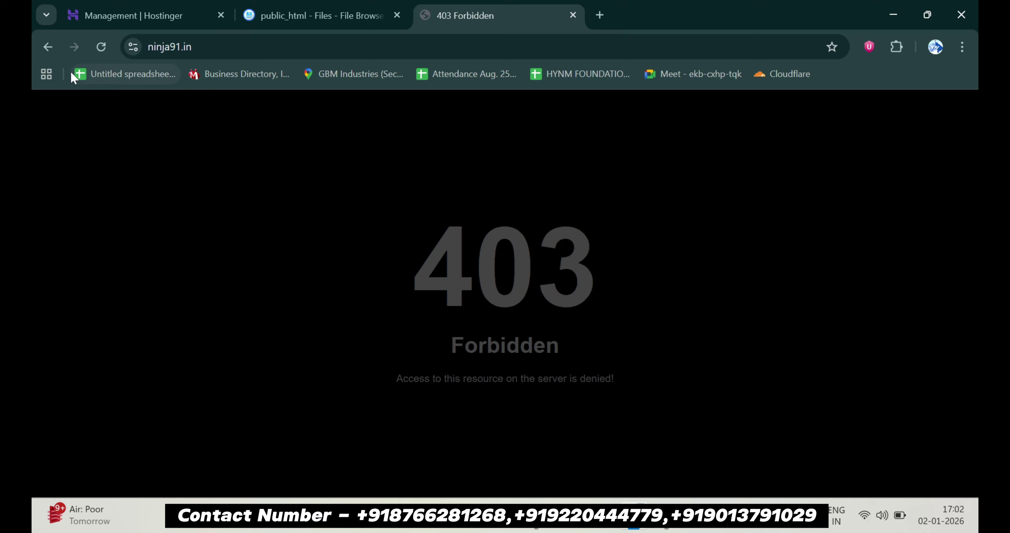
Reload ninja91.in to load ViserLab Easy Installer and accept its Terms of Use
{"action": "left_click", "coordinate": [102, 47]}
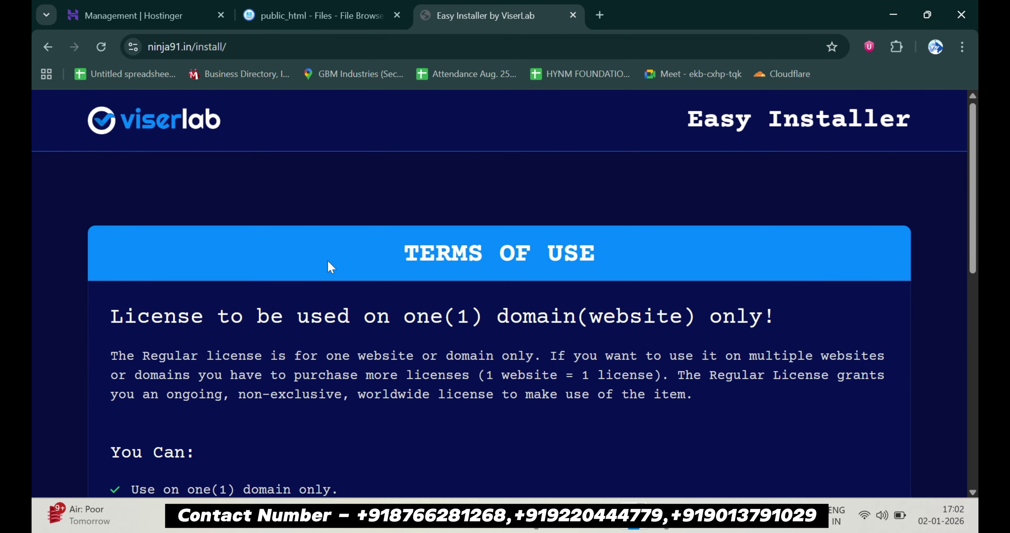
{"action": "scroll", "coordinate": [329, 260], "scroll_direction": "down", "scroll_amount": 5}
{"action": "scroll", "coordinate": [328, 261], "scroll_direction": "down", "scroll_amount": 6}
{"action": "scroll", "coordinate": [328, 263], "scroll_direction": "up", "scroll_amount": 2}
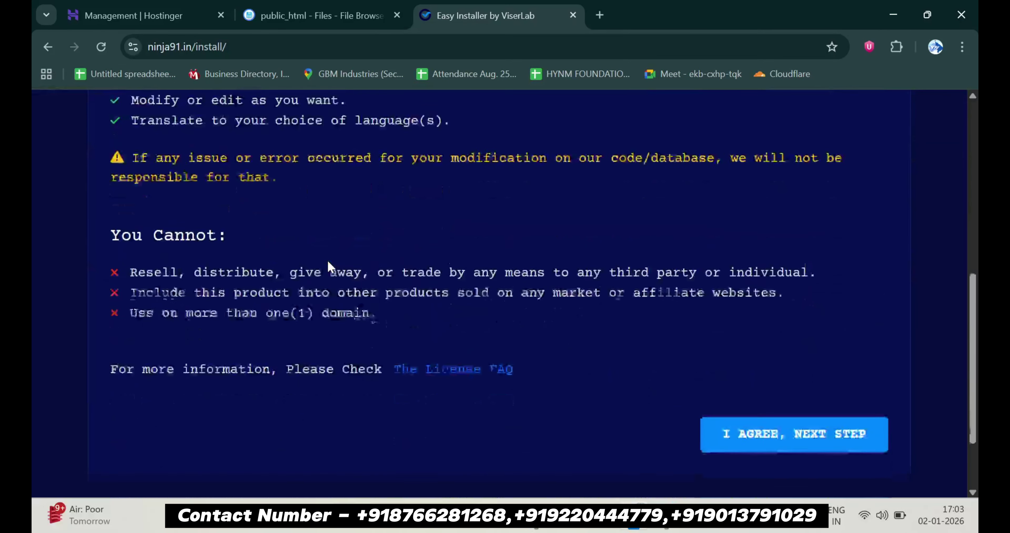
{"action": "scroll", "coordinate": [462, 335], "scroll_direction": "down", "scroll_amount": 1}
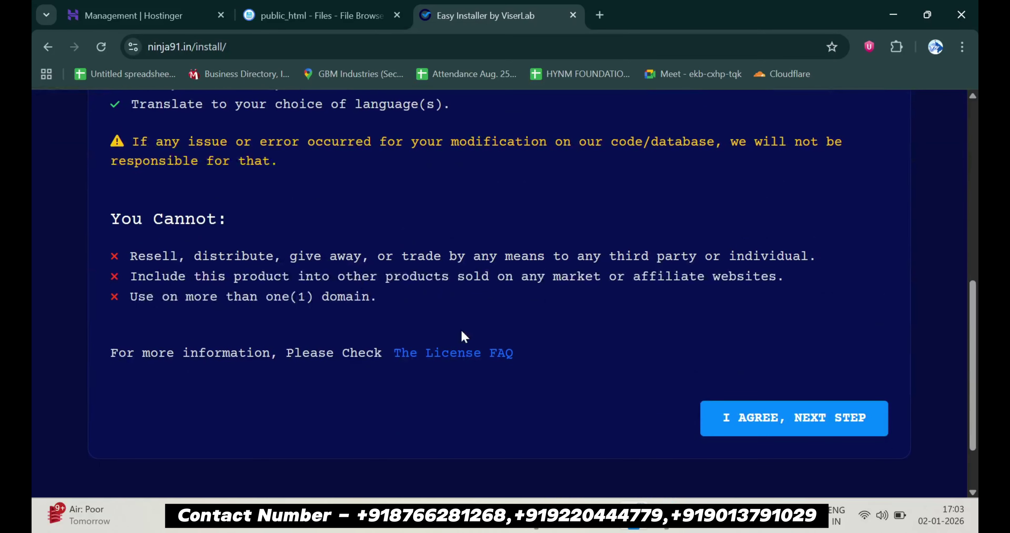
{"action": "left_click", "coordinate": [743, 429]}
{"action": "scroll", "coordinate": [743, 423], "scroll_direction": "down", "scroll_amount": 3}
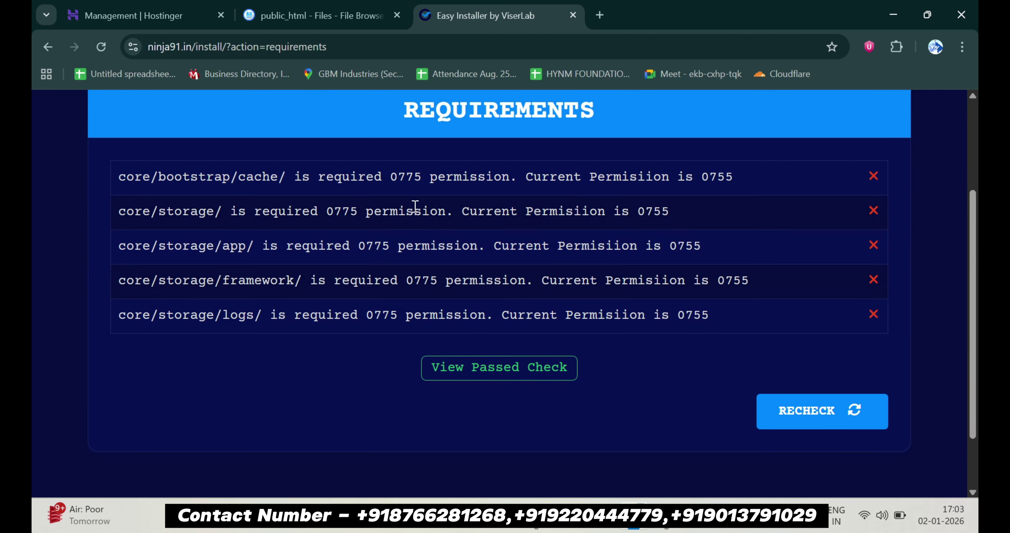
Open public_html's core folder and give its app folder 777 permissions
{"action": "left_click", "coordinate": [301, 6]}
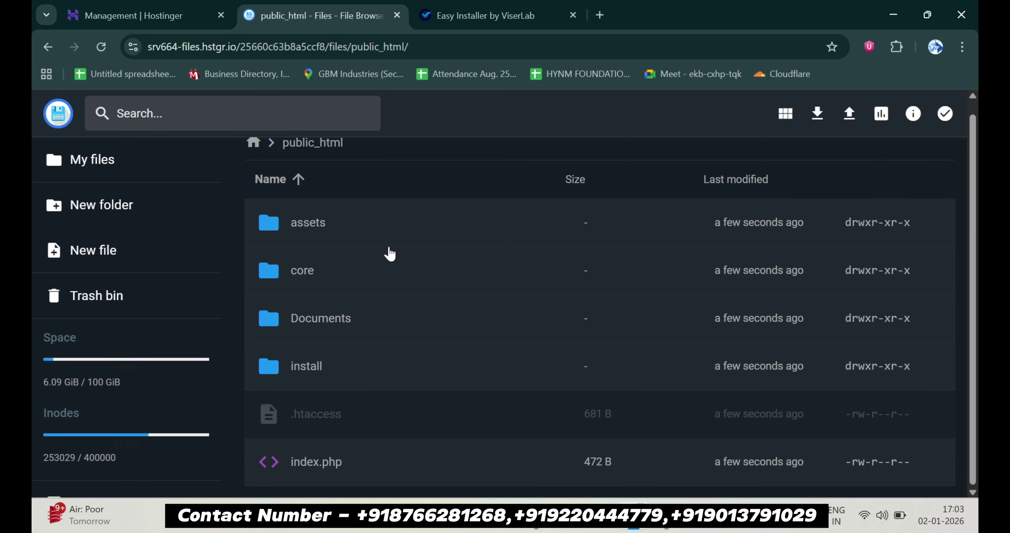
{"action": "left_click", "coordinate": [386, 282]}
{"action": "left_click", "coordinate": [386, 282]}
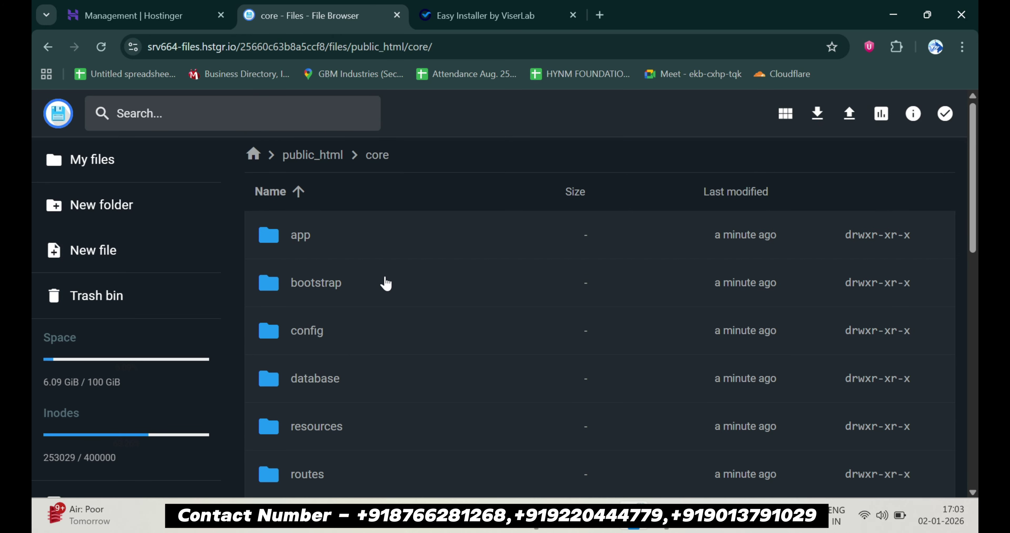
{"action": "right_click", "coordinate": [383, 243]}
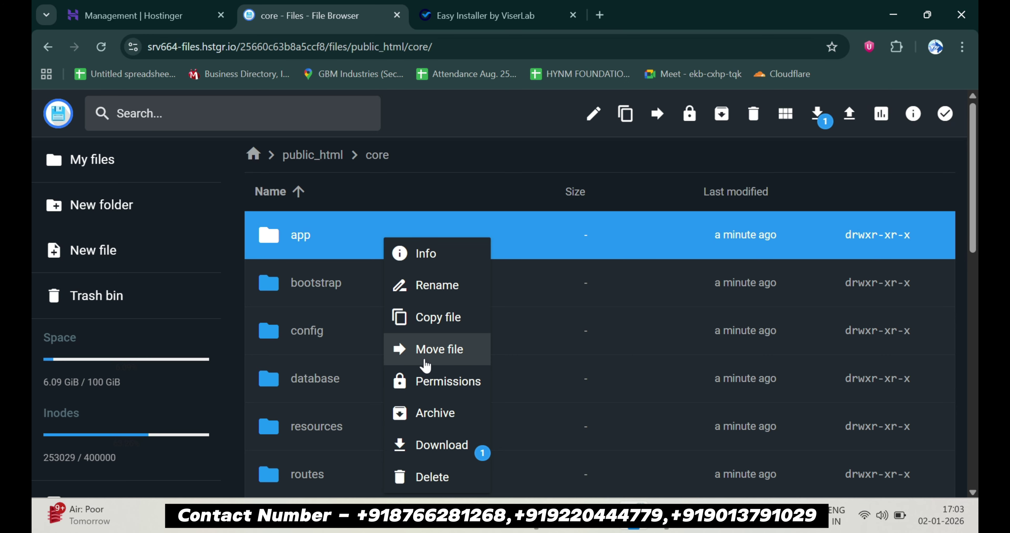
{"action": "left_click", "coordinate": [421, 381]}
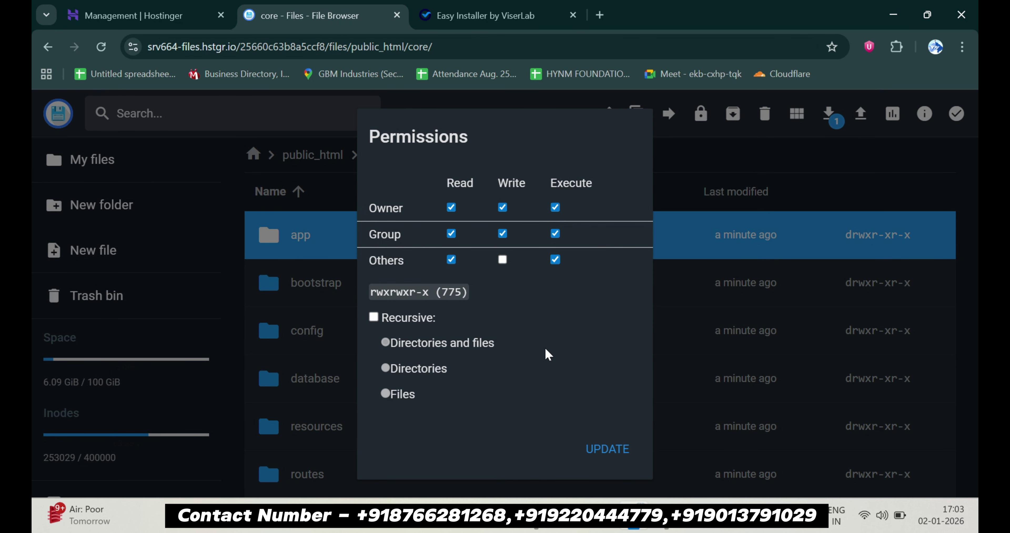
{"action": "left_click", "coordinate": [502, 259]}
{"action": "left_click", "coordinate": [607, 450]}
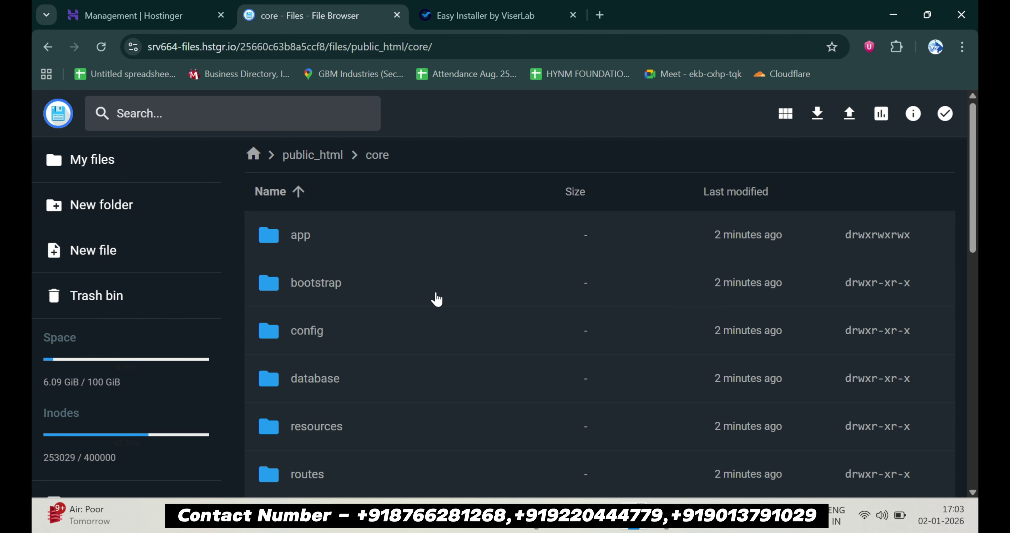
Give the bootstrap/cache folder 777 permissions
{"action": "double_click", "coordinate": [436, 298]}
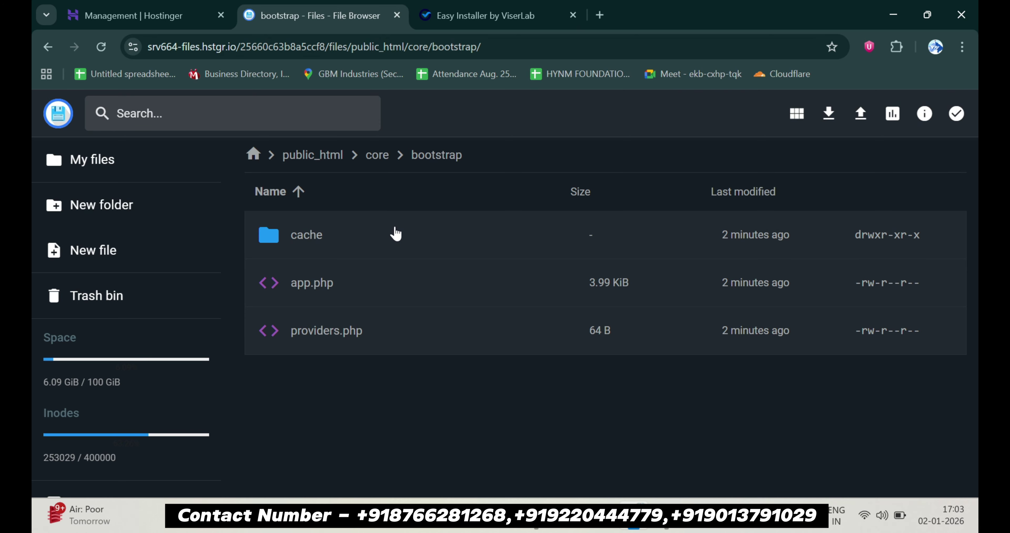
{"action": "left_click", "coordinate": [395, 233]}
{"action": "right_click", "coordinate": [395, 234]}
{"action": "left_click", "coordinate": [416, 369]}
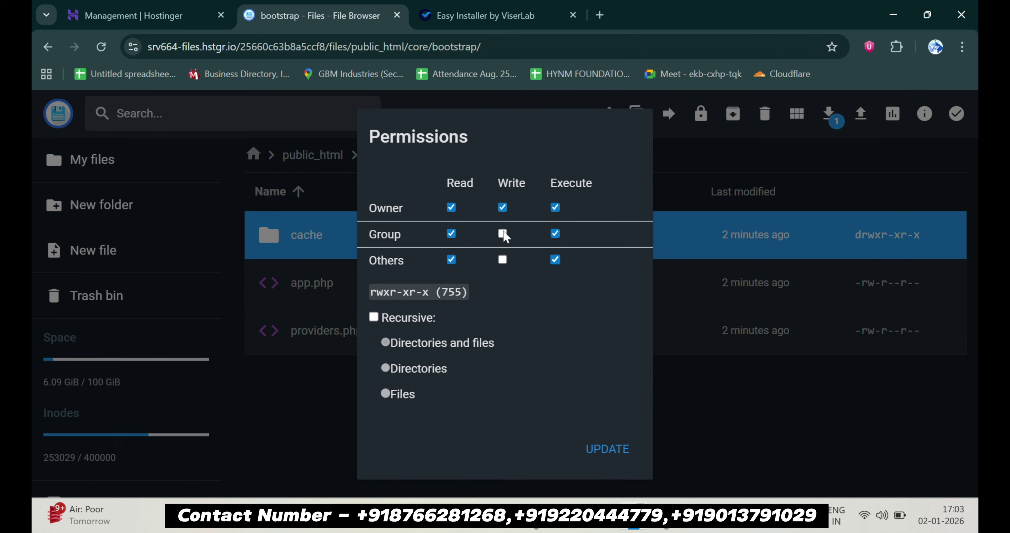
{"action": "left_click", "coordinate": [502, 233]}
{"action": "left_click", "coordinate": [502, 259]}
{"action": "left_click", "coordinate": [607, 449]}
Back in core, give the storage folder 777 permissions
{"action": "key", "text": "alt+Left"}
{"action": "scroll", "coordinate": [378, 334], "scroll_direction": "down", "scroll_amount": 5}
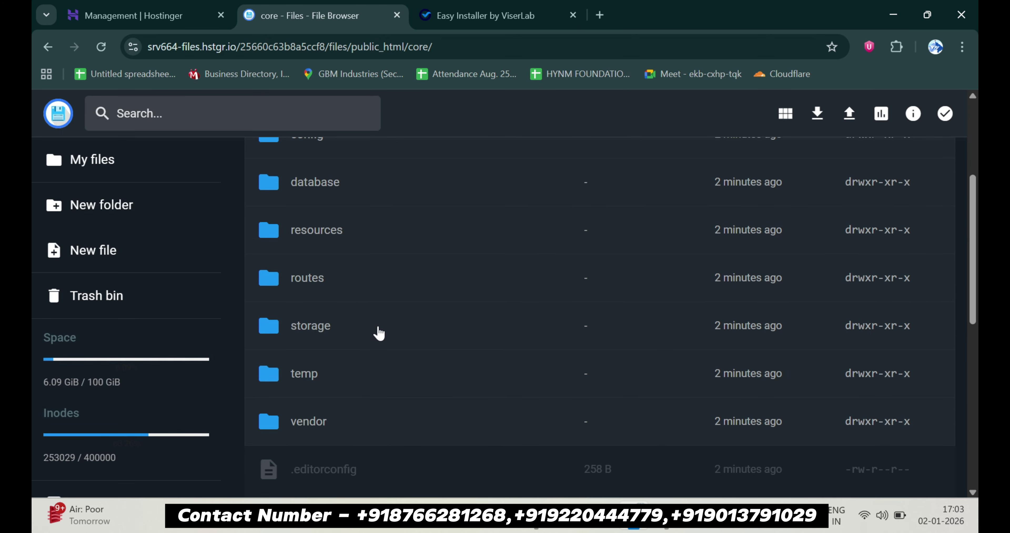
{"action": "scroll", "coordinate": [379, 334], "scroll_direction": "down", "scroll_amount": 1}
{"action": "right_click", "coordinate": [368, 288]}
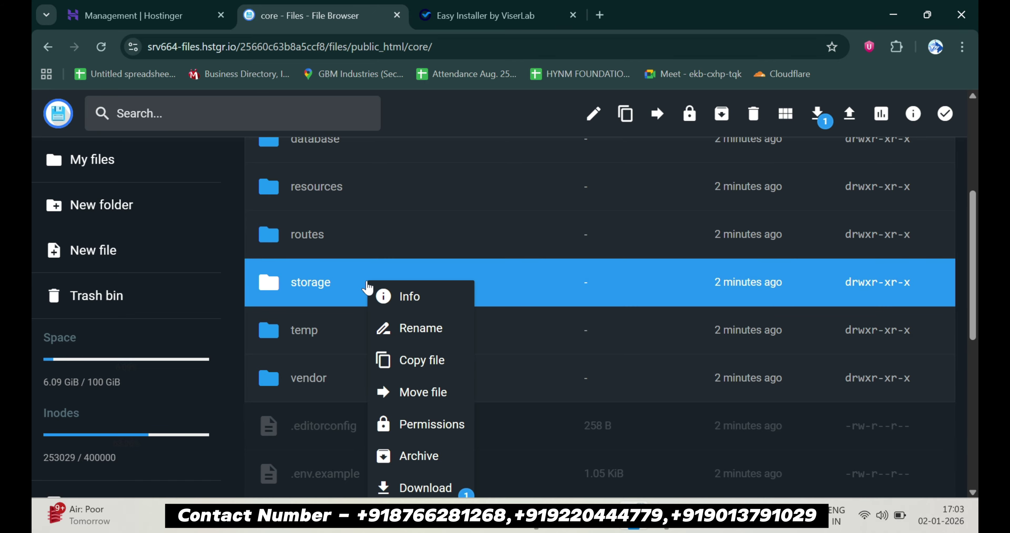
{"action": "left_click", "coordinate": [423, 424]}
{"action": "left_click", "coordinate": [502, 233]}
{"action": "left_click", "coordinate": [502, 259]}
{"action": "left_click", "coordinate": [607, 449]}
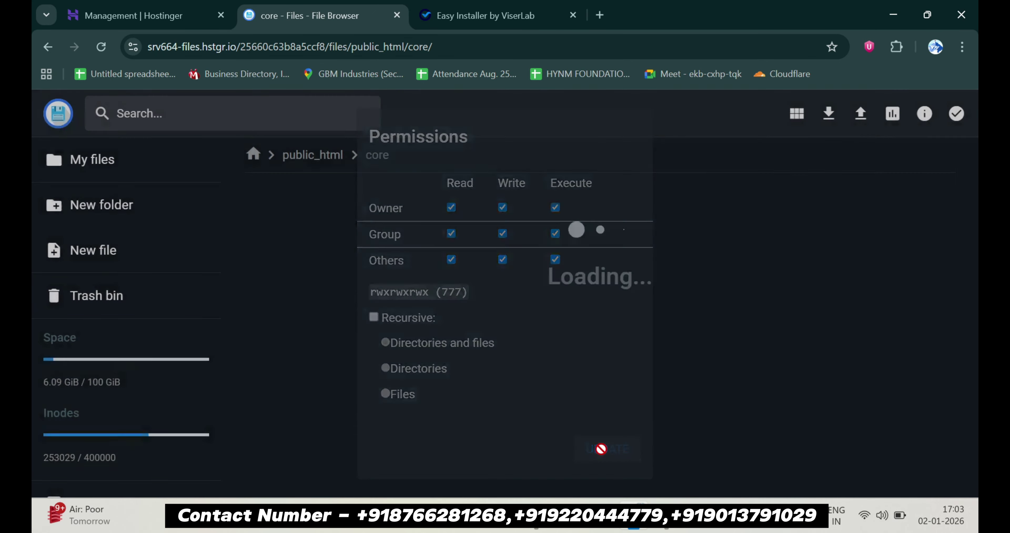
Open storage and give its logs folder 777 permissions
{"action": "double_click", "coordinate": [431, 300]}
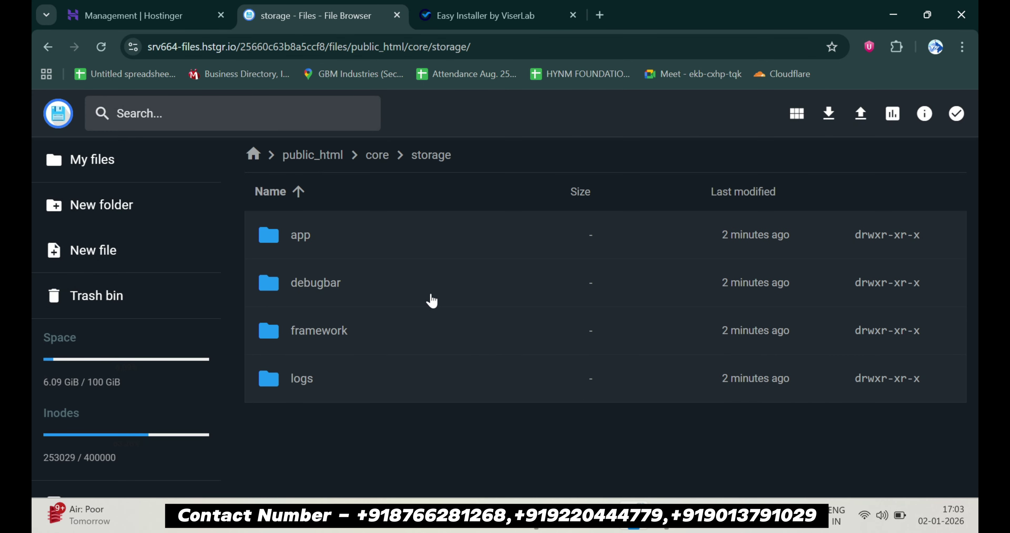
{"action": "right_click", "coordinate": [394, 379]}
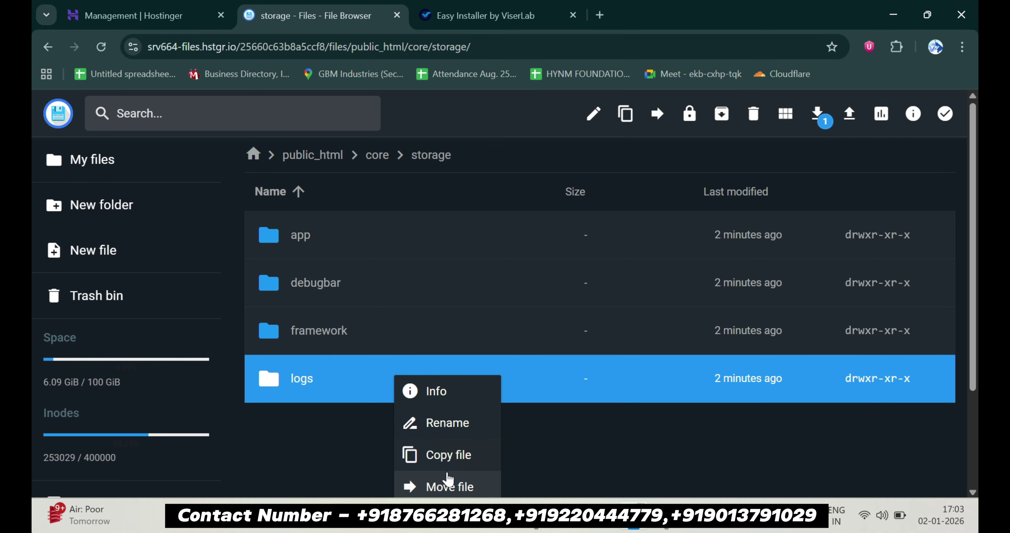
{"action": "scroll", "coordinate": [446, 481], "scroll_direction": "down", "scroll_amount": 2}
{"action": "left_click", "coordinate": [448, 385]}
{"action": "left_click", "coordinate": [502, 234]}
{"action": "left_click", "coordinate": [502, 259]}
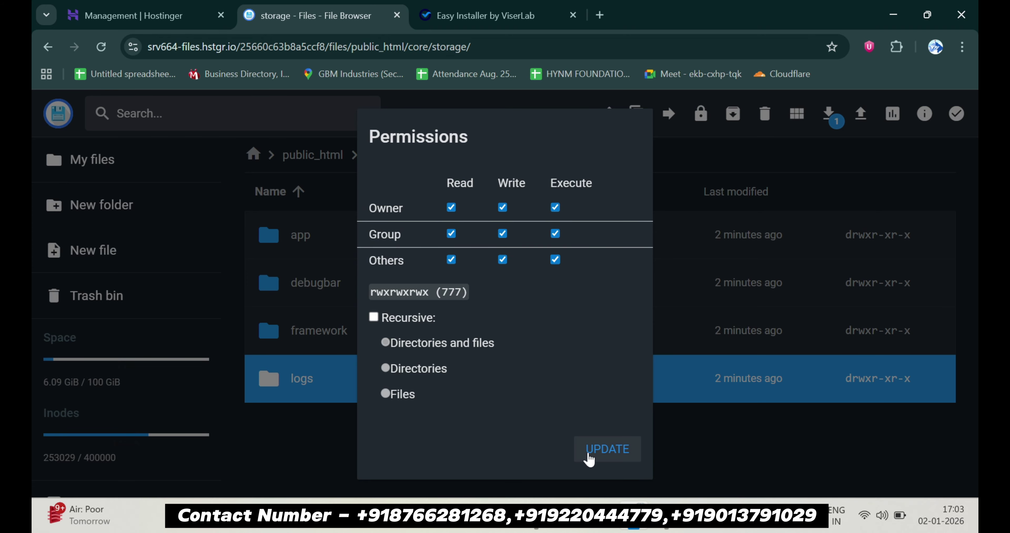
{"action": "left_click", "coordinate": [598, 454]}
Give storage's framework folder 777 permissions
{"action": "right_click", "coordinate": [389, 334]}
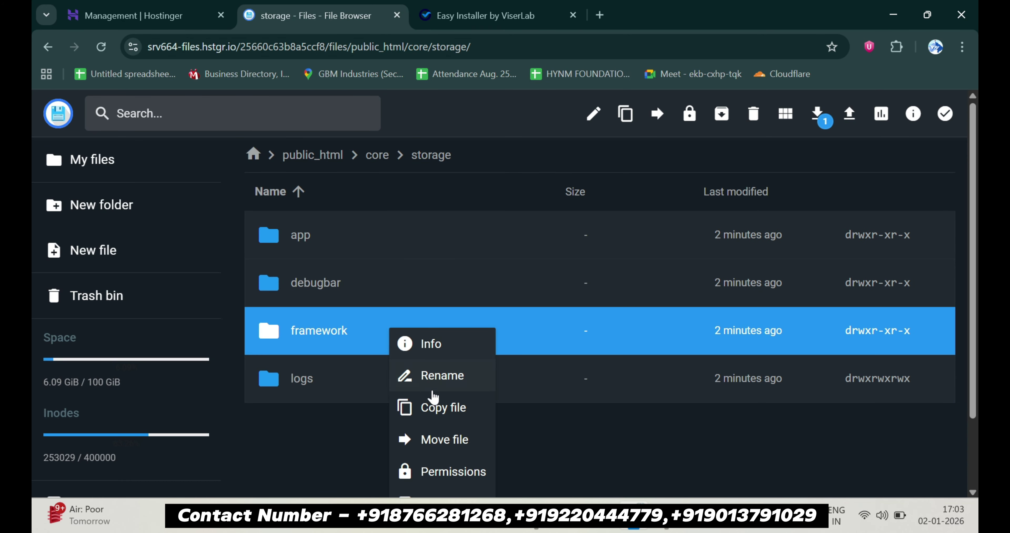
{"action": "scroll", "coordinate": [431, 396], "scroll_direction": "down", "scroll_amount": 2}
{"action": "left_click", "coordinate": [456, 393]}
{"action": "left_click", "coordinate": [502, 233]}
{"action": "left_click", "coordinate": [503, 259]}
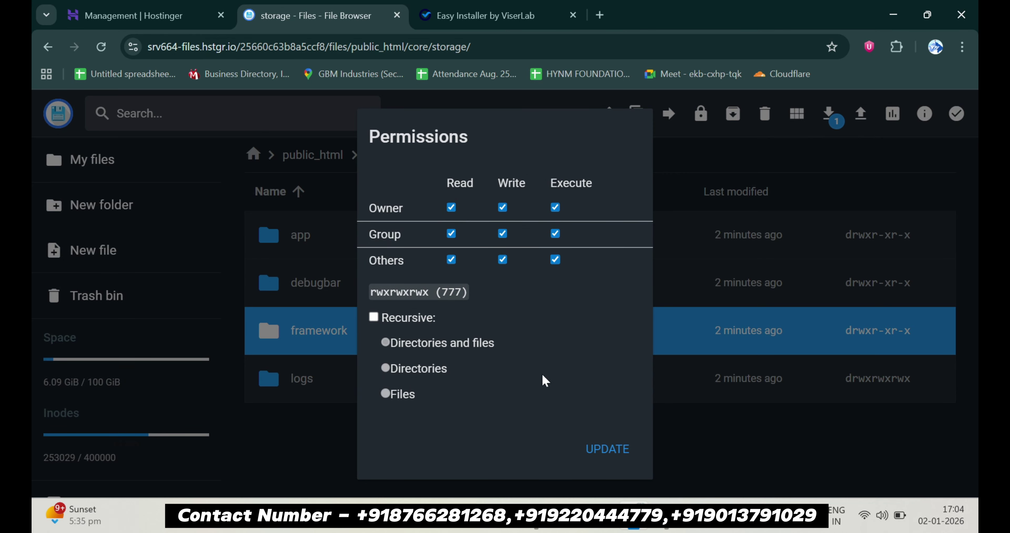
{"action": "left_click", "coordinate": [600, 450]}
Give storage's app folder 777 permissions and return to the installer requirements page
{"action": "left_click", "coordinate": [426, 241]}
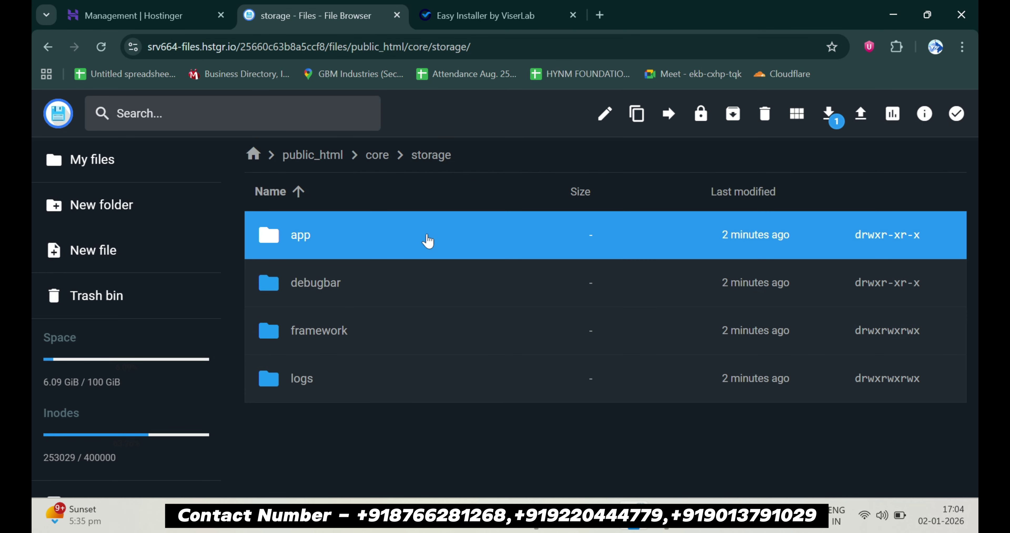
{"action": "right_click", "coordinate": [426, 241]}
{"action": "left_click", "coordinate": [521, 372]}
{"action": "left_click", "coordinate": [502, 234]}
{"action": "left_click", "coordinate": [502, 259]}
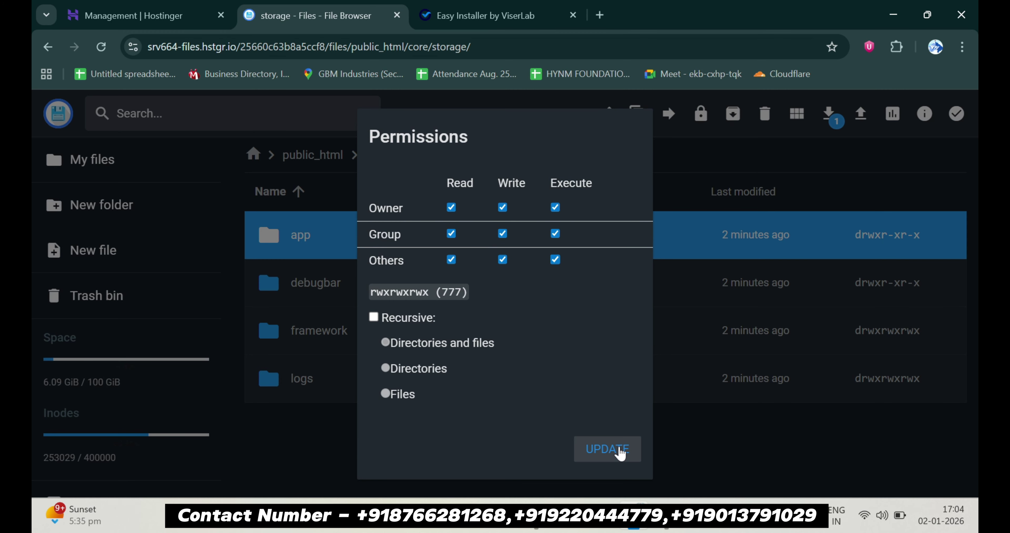
{"action": "left_click", "coordinate": [618, 451]}
{"action": "left_click", "coordinate": [488, 12]}
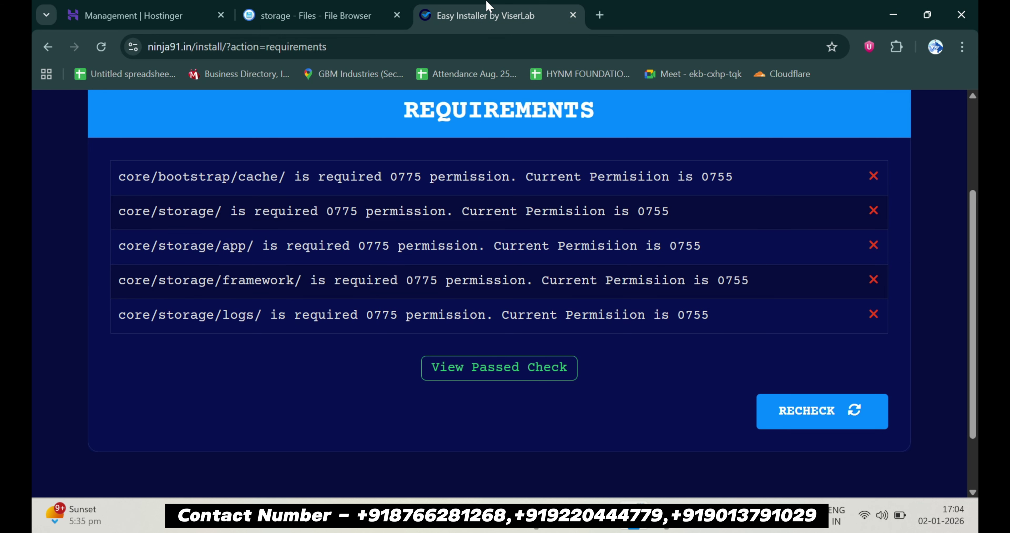
Recheck the installer requirements until they pass, reach the database details form, then go to Hostinger's MySQL list
{"action": "key", "text": "F5"}
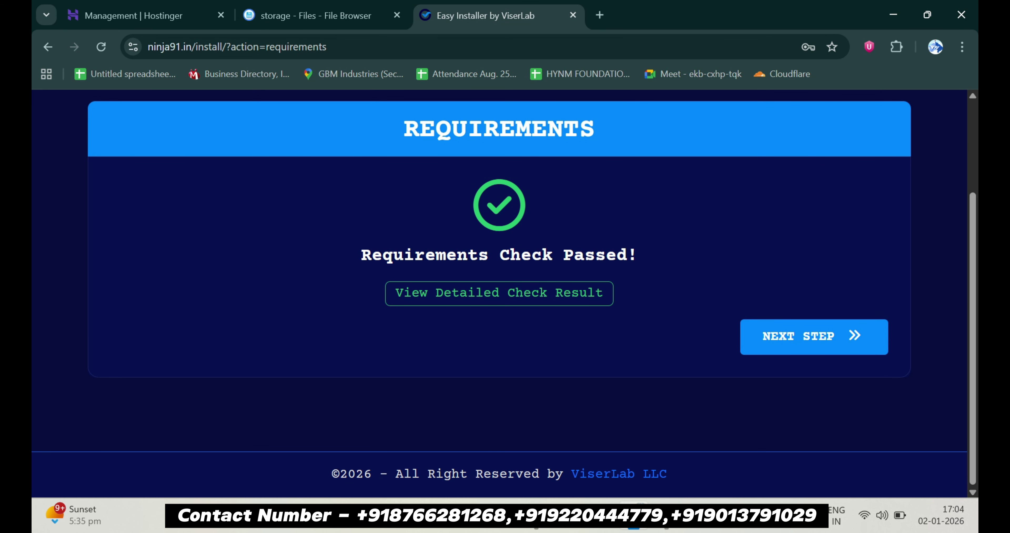
{"action": "left_click", "coordinate": [769, 337]}
{"action": "scroll", "coordinate": [770, 337], "scroll_direction": "down", "scroll_amount": 5}
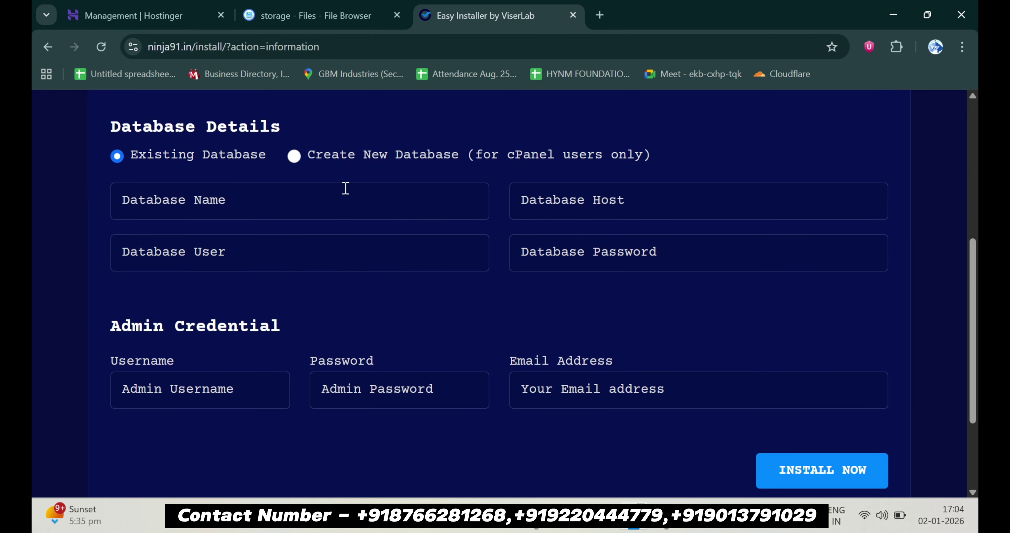
{"action": "left_click", "coordinate": [129, 15]}
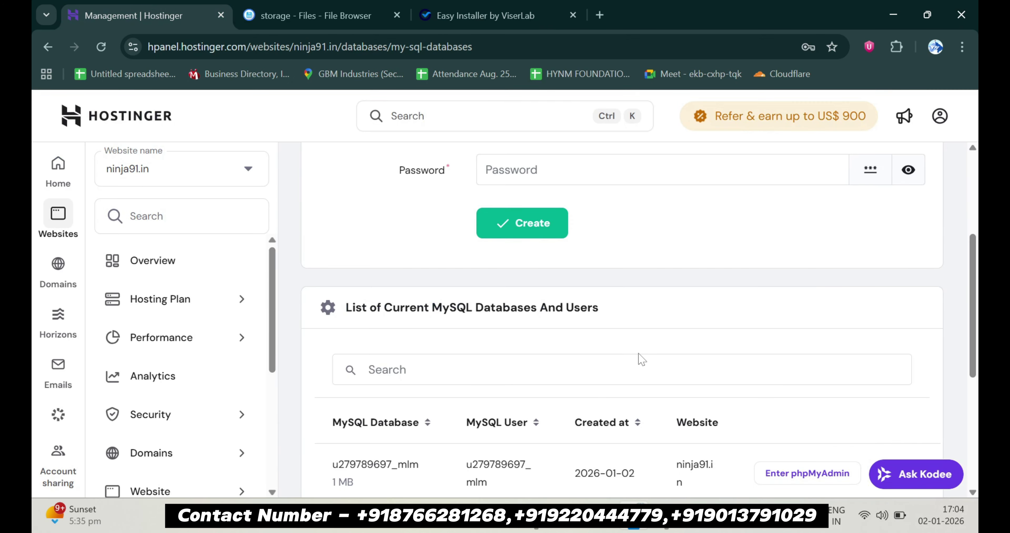
Open the mlm database in phpMyAdmin and copy its full name for the installer's Database Name field
{"action": "scroll", "coordinate": [638, 356], "scroll_direction": "down", "scroll_amount": 5}
{"action": "left_click", "coordinate": [836, 266]}
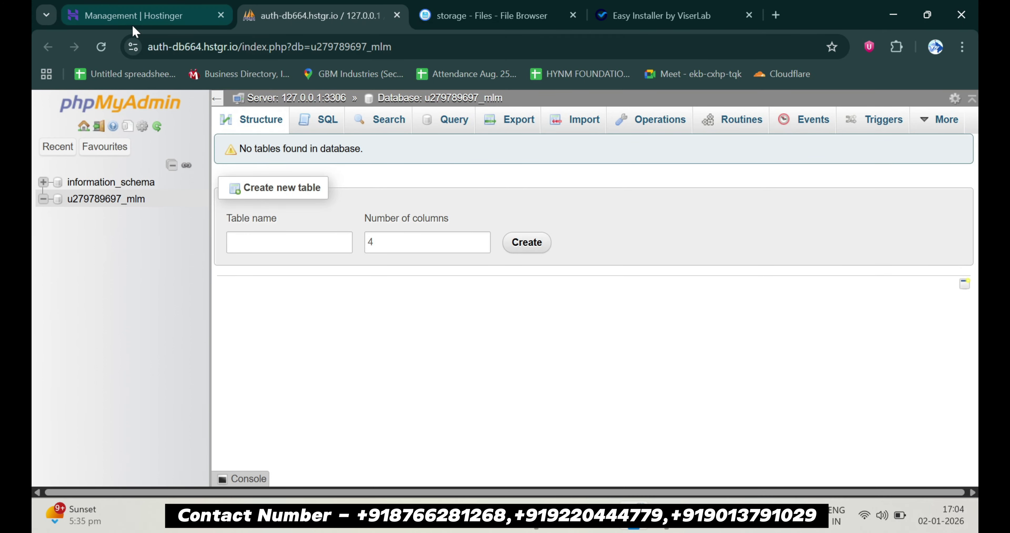
{"action": "left_click", "coordinate": [129, 16]}
{"action": "left_click", "coordinate": [654, 9]}
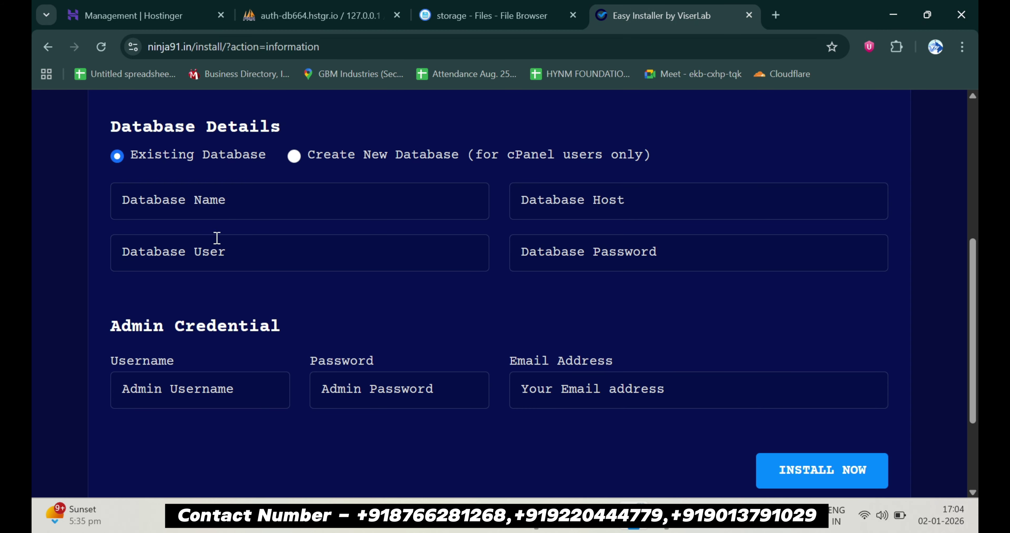
{"action": "left_click", "coordinate": [227, 207]}
{"action": "left_click", "coordinate": [129, 15]}
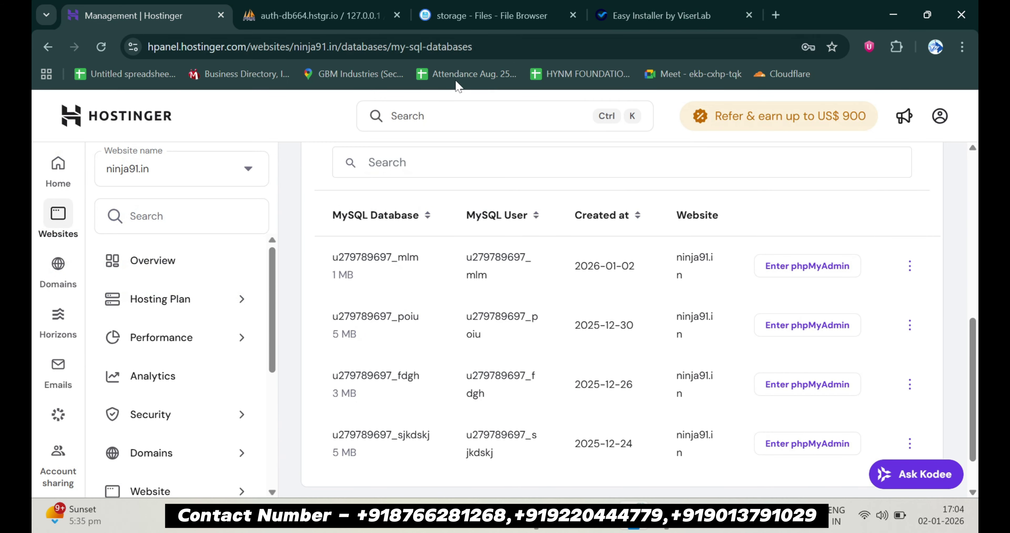
{"action": "left_click", "coordinate": [369, 25]}
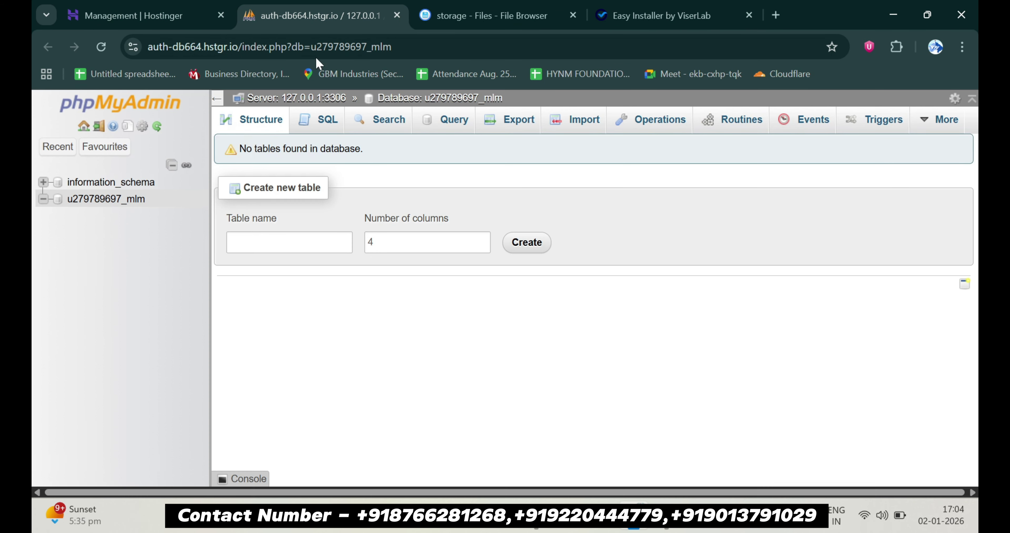
{"action": "left_click_drag", "start_coordinate": [156, 199], "coordinate": [65, 199]}
{"action": "key", "text": "ctrl+c"}
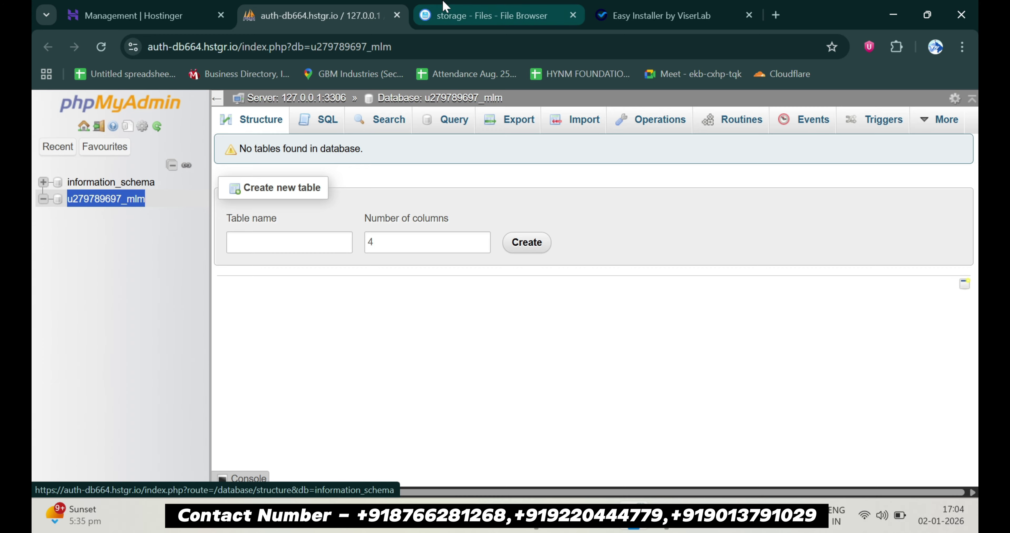
{"action": "left_click", "coordinate": [654, 16]}
Fill Database Name and User with the copied name, host localhost, and the saved database password
{"action": "key", "text": "ctrl+v"}
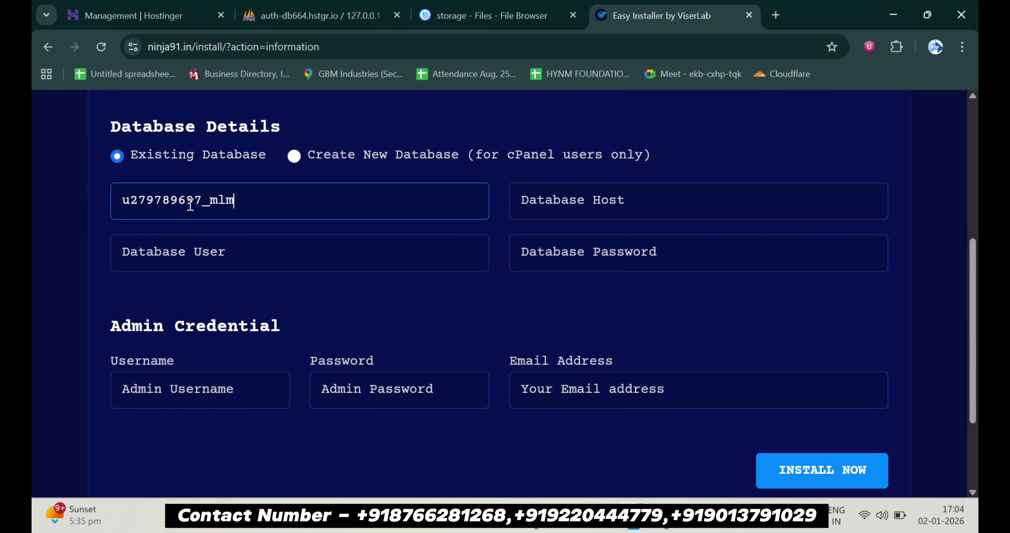
{"action": "left_click", "coordinate": [167, 252]}
{"action": "key", "text": "ctrl+v"}
{"action": "left_click", "coordinate": [607, 209]}
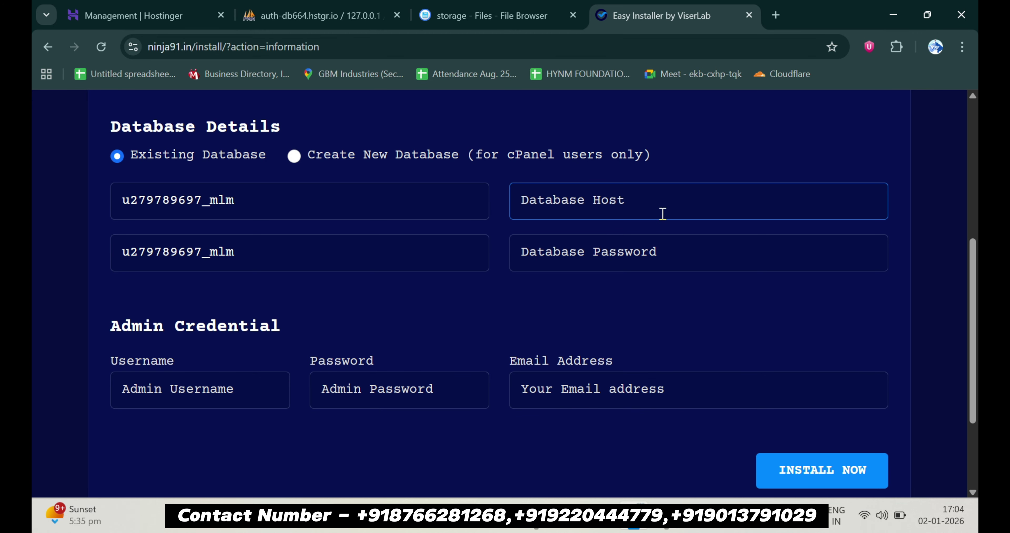
{"action": "type", "text": "loca;lh"}
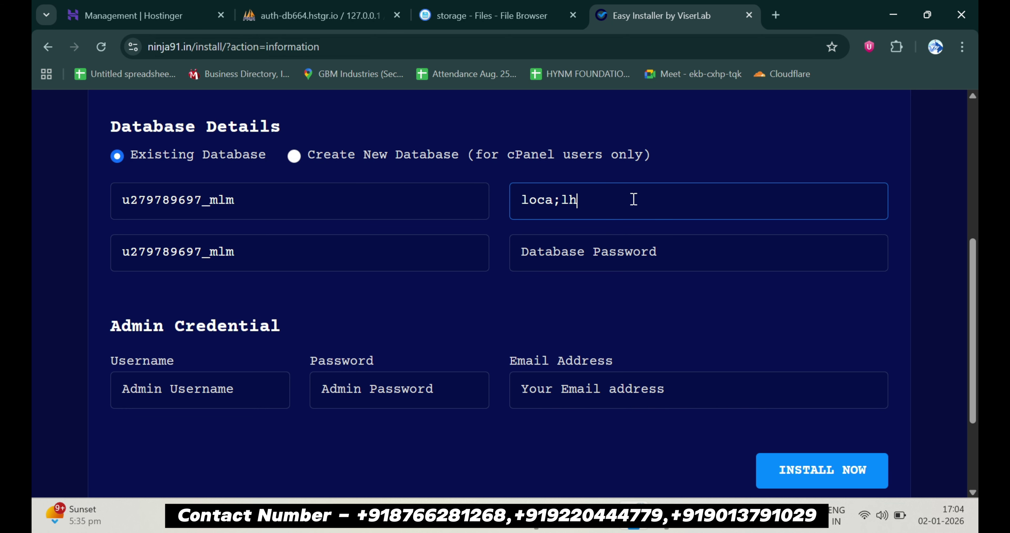
{"action": "type", "text": "o"}
{"action": "key", "text": "BackSpace"}
{"action": "key", "text": "BackSpace"}
{"action": "key", "text": "BackSpace"}
{"action": "key", "text": "BackSpace"}
{"action": "type", "text": "lhost"}
{"action": "left_click", "coordinate": [618, 251]}
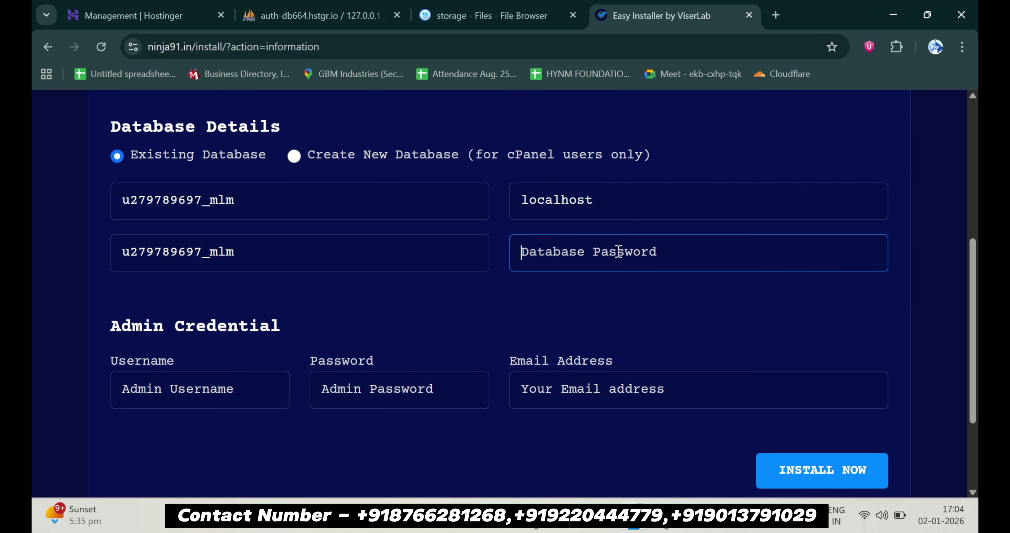
{"action": "key", "text": "super"}
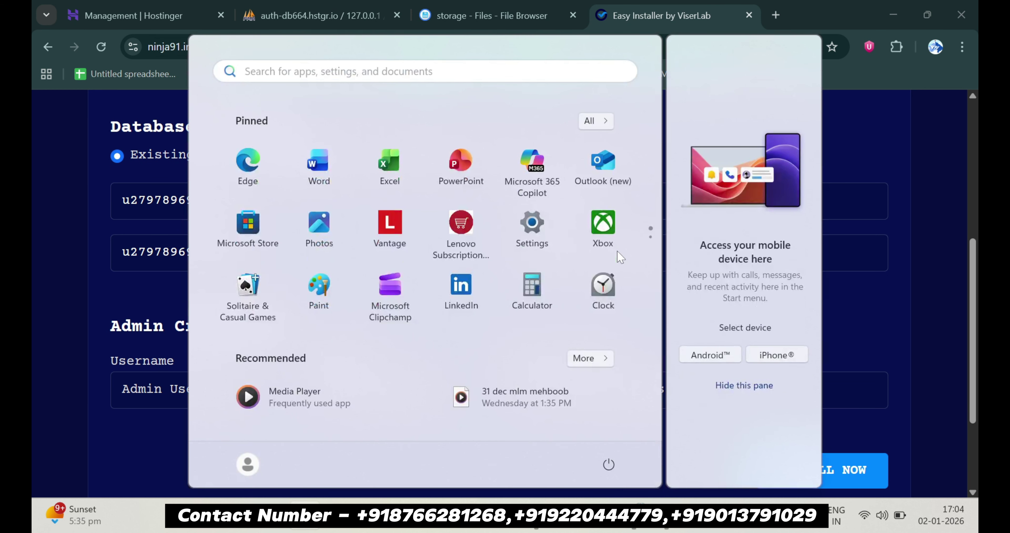
{"action": "key", "text": "super+v"}
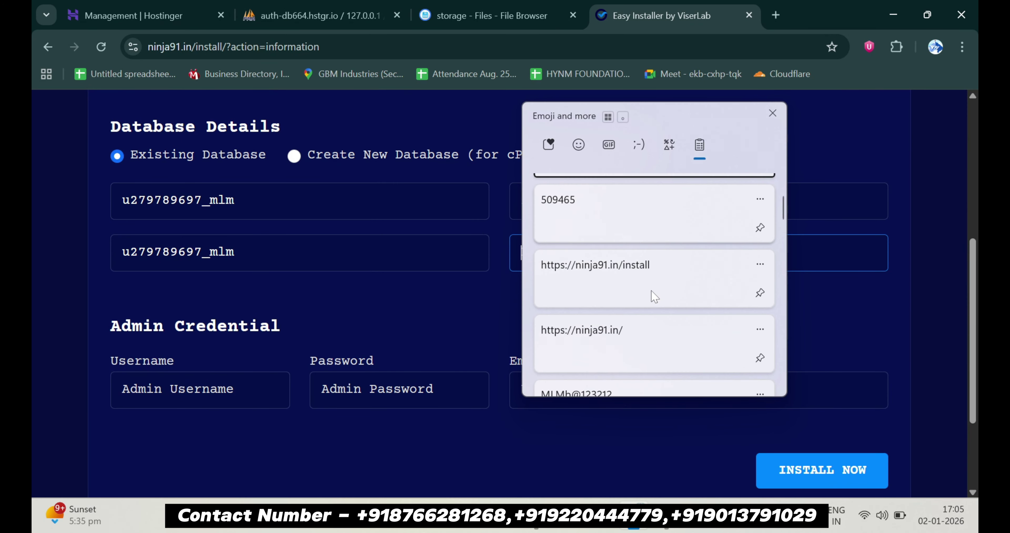
{"action": "scroll", "coordinate": [652, 295], "scroll_direction": "down", "scroll_amount": 1}
{"action": "left_click", "coordinate": [619, 374]}
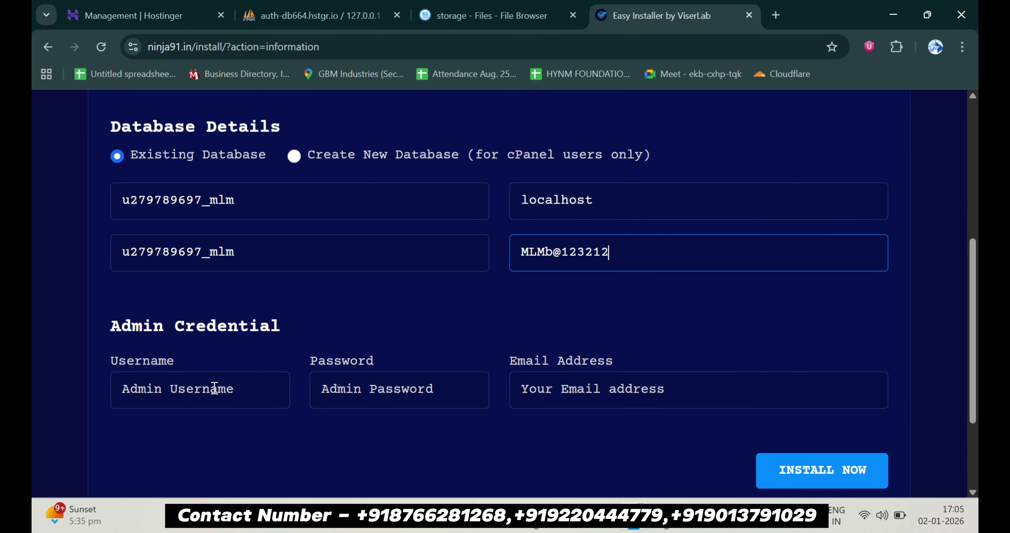
Enter the admin username, password and saved e-mail address, then run the installation
{"action": "left_click", "coordinate": [213, 391]}
{"action": "type", "text": "admin"}
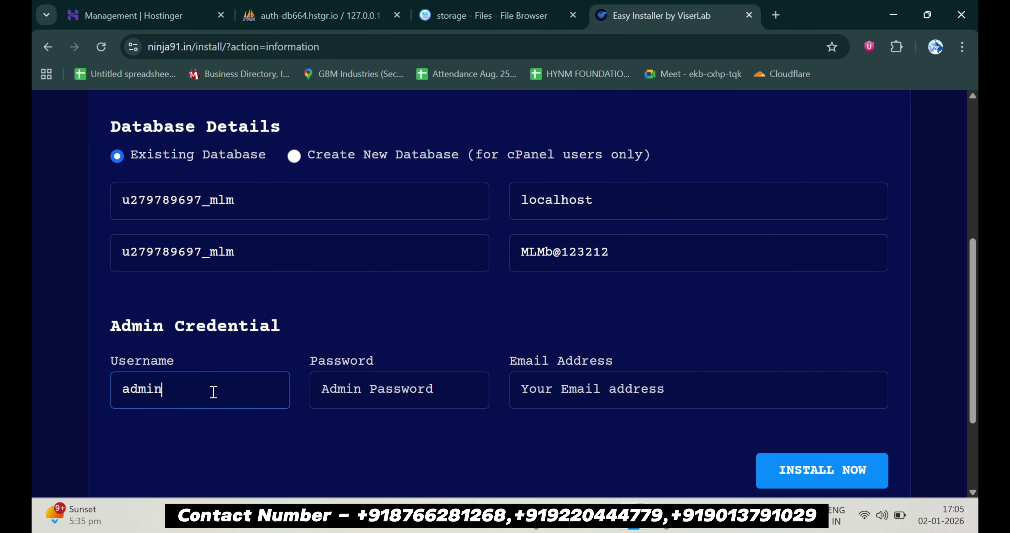
{"action": "left_click", "coordinate": [365, 389]}
{"action": "type", "text": "admin"}
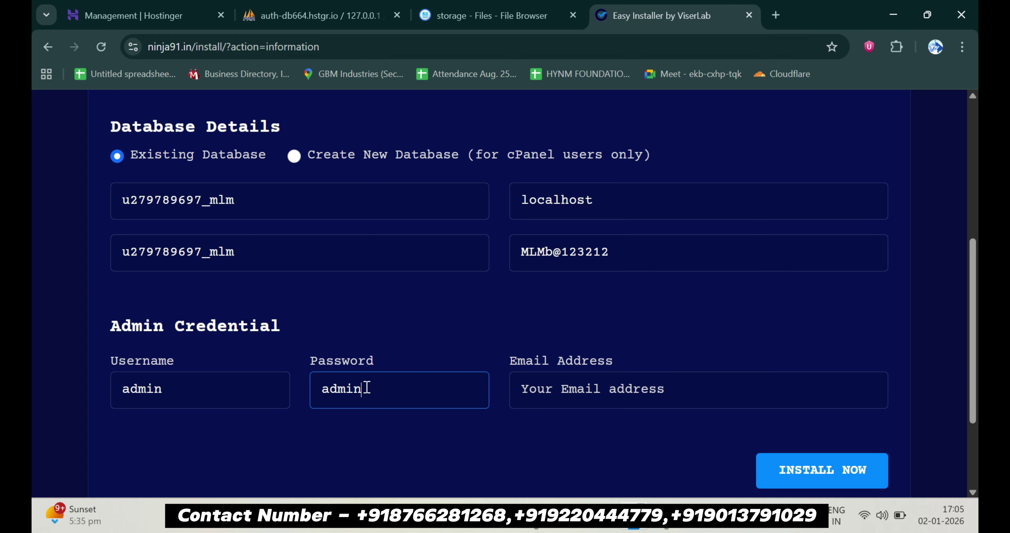
{"action": "scroll", "coordinate": [365, 392], "scroll_direction": "down", "scroll_amount": 1}
{"action": "left_click", "coordinate": [627, 339]}
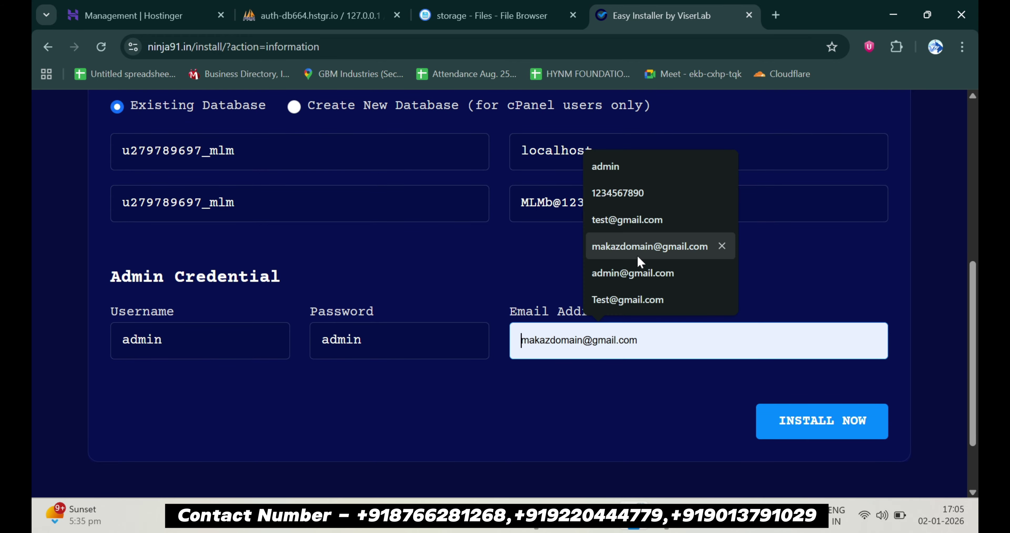
{"action": "left_click", "coordinate": [637, 270]}
{"action": "left_click", "coordinate": [802, 420]}
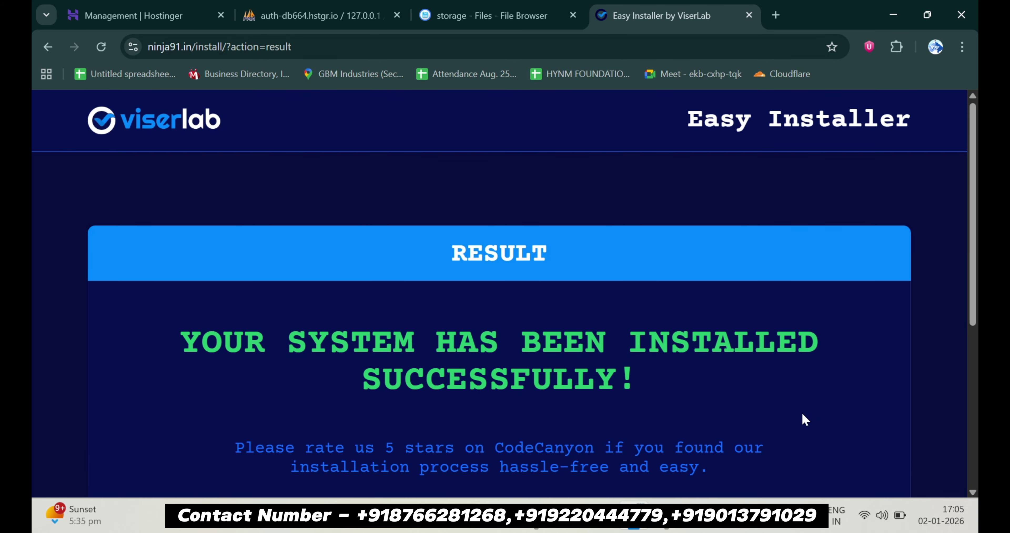
Go to the newly installed ninja91.in site and scroll through How It Works and Latest Transaction
{"action": "scroll", "coordinate": [802, 420], "scroll_direction": "down", "scroll_amount": 3}
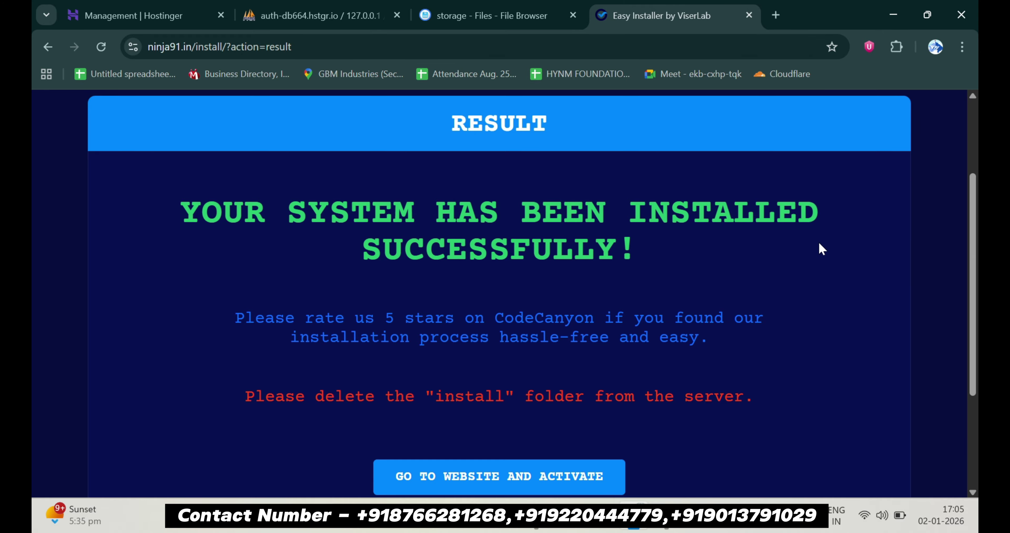
{"action": "scroll", "coordinate": [822, 249], "scroll_direction": "down", "scroll_amount": 2}
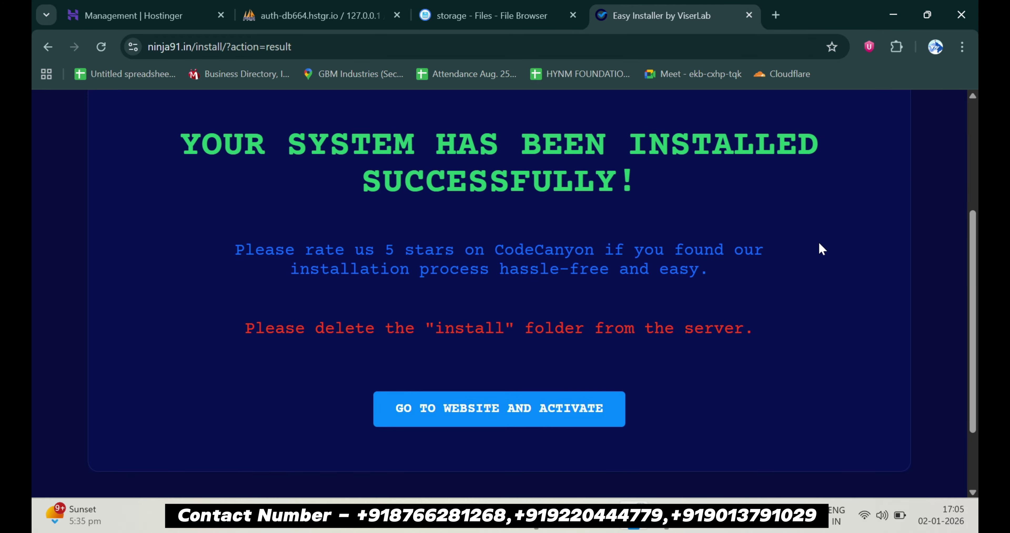
{"action": "left_click", "coordinate": [454, 423]}
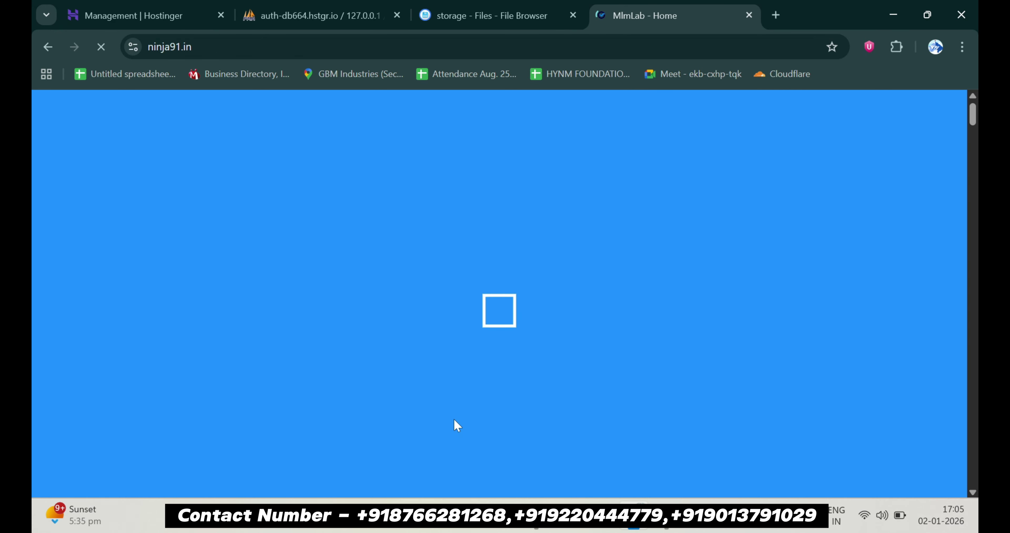
{"action": "scroll", "coordinate": [457, 425], "scroll_direction": "down", "scroll_amount": 5}
{"action": "scroll", "coordinate": [454, 419], "scroll_direction": "down", "scroll_amount": 10}
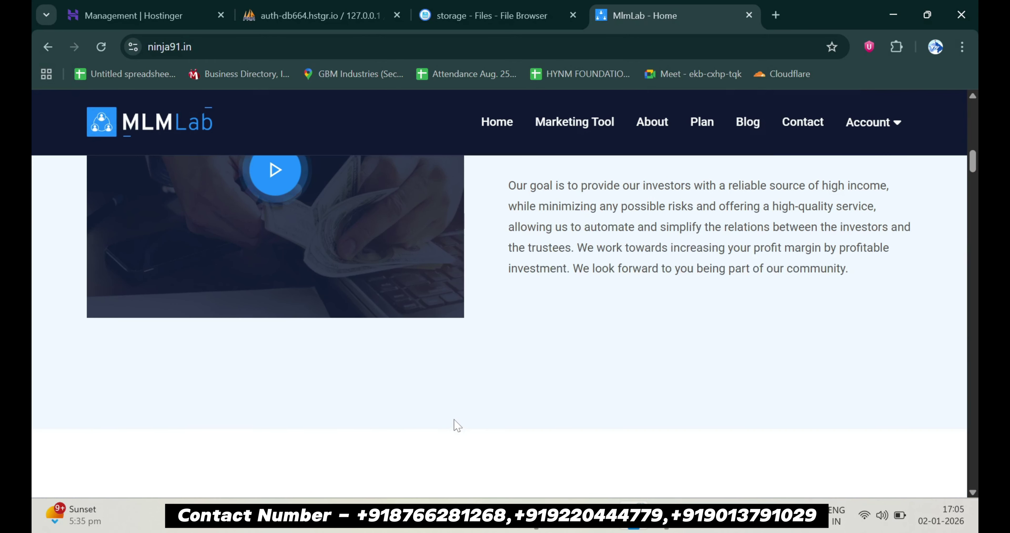
{"action": "scroll", "coordinate": [457, 423], "scroll_direction": "down", "scroll_amount": 10}
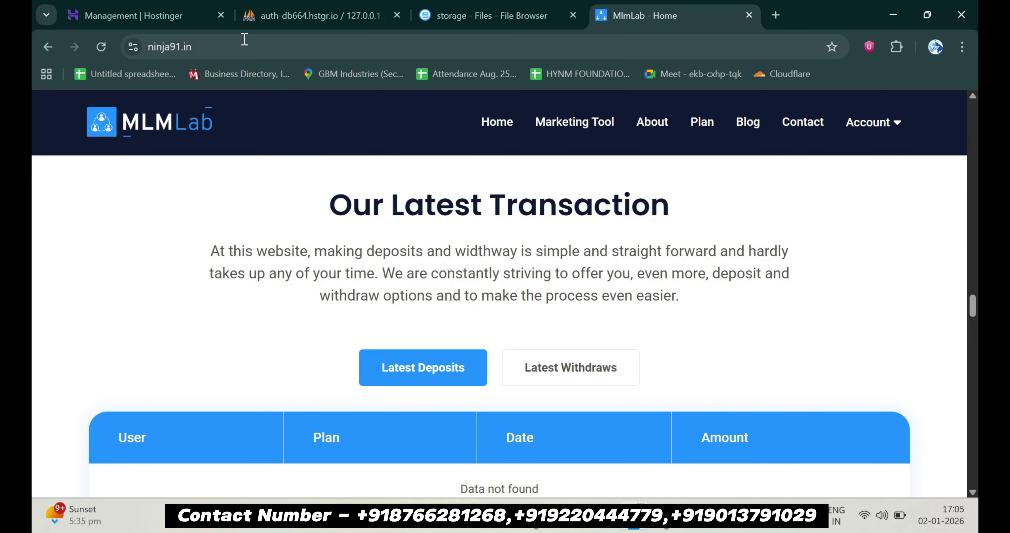
{"action": "left_click", "coordinate": [244, 39]}
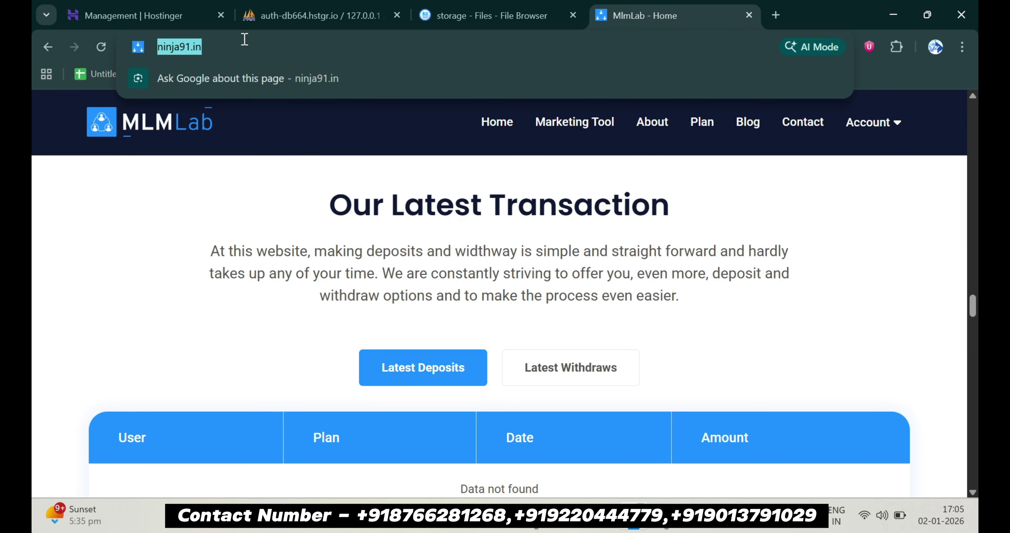
Log in at ninja91.in/admin with the administrator username and password
{"action": "left_click", "coordinate": [245, 40]}
{"action": "type", "text": "/admin"}
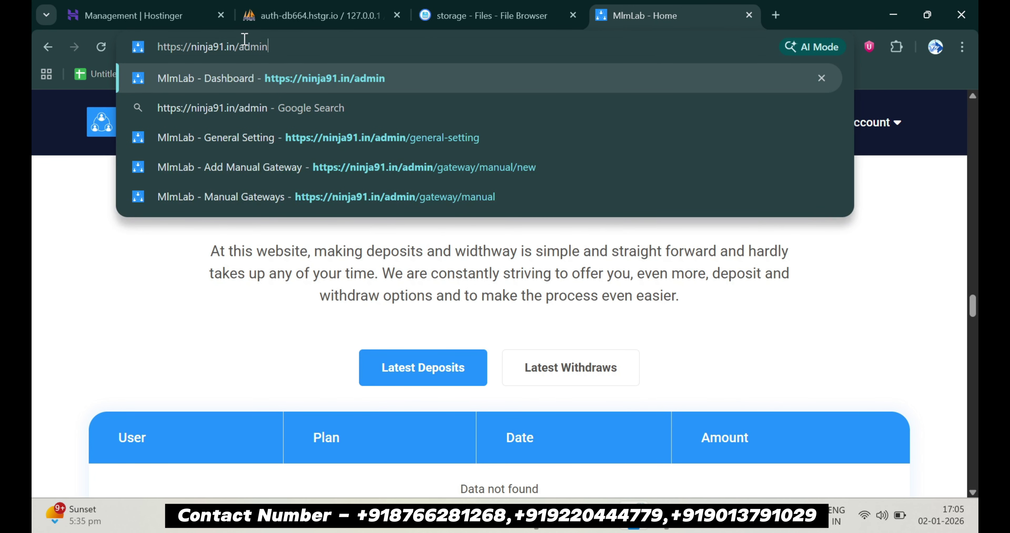
{"action": "key", "text": "Return"}
{"action": "left_click", "coordinate": [383, 389]}
{"action": "type", "text": "admin"}
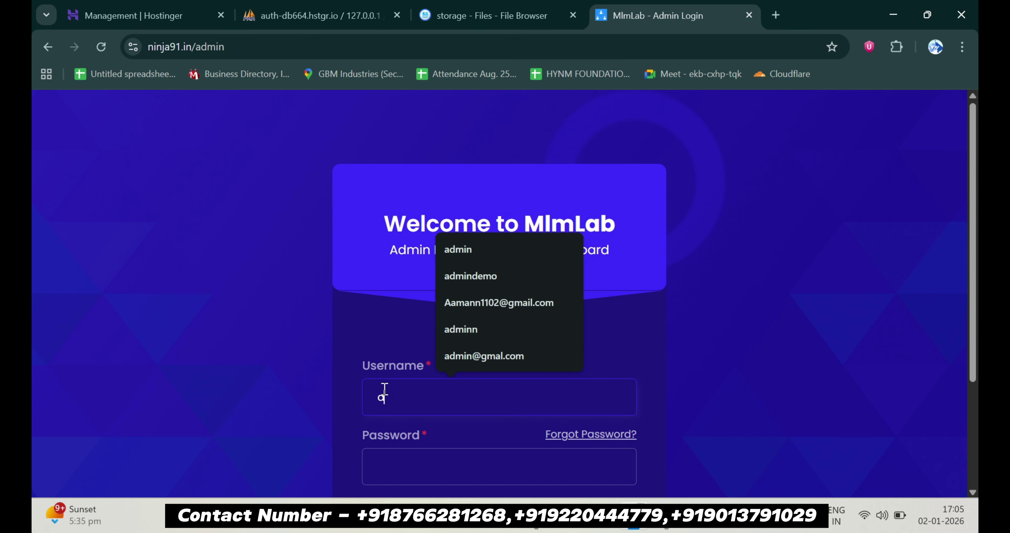
{"action": "scroll", "coordinate": [388, 372], "scroll_direction": "down", "scroll_amount": 3}
{"action": "left_click", "coordinate": [399, 322]}
{"action": "type", "text": "Adm"}
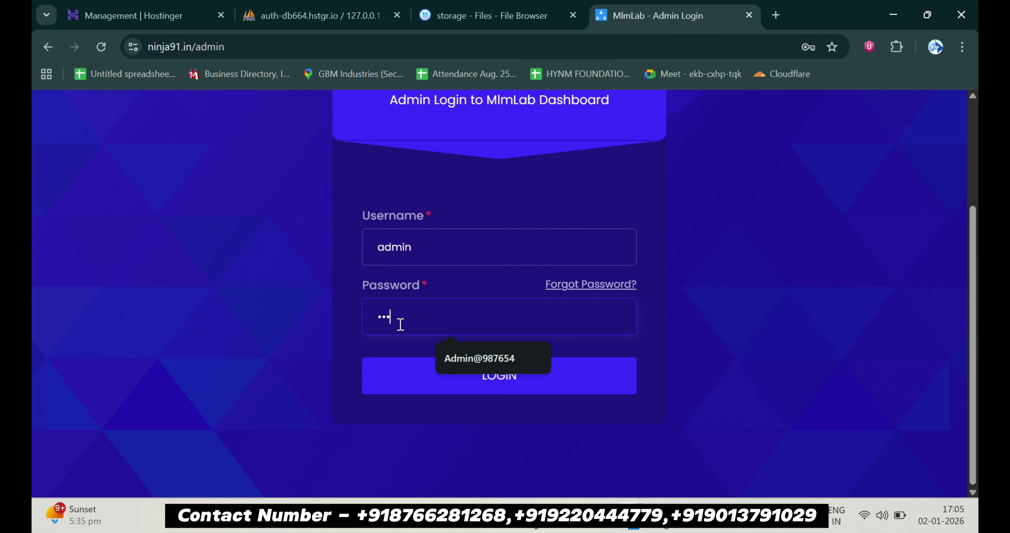
{"action": "left_click", "coordinate": [410, 386]}
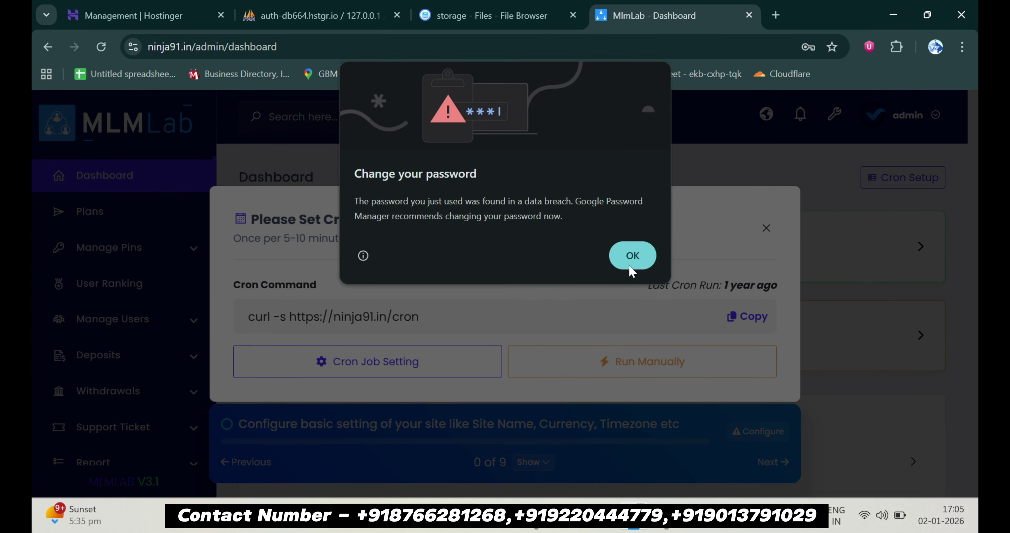
Dismiss the password warning and cron reminder, then bring up General Setting from the setup checklist
{"action": "left_click", "coordinate": [633, 257]}
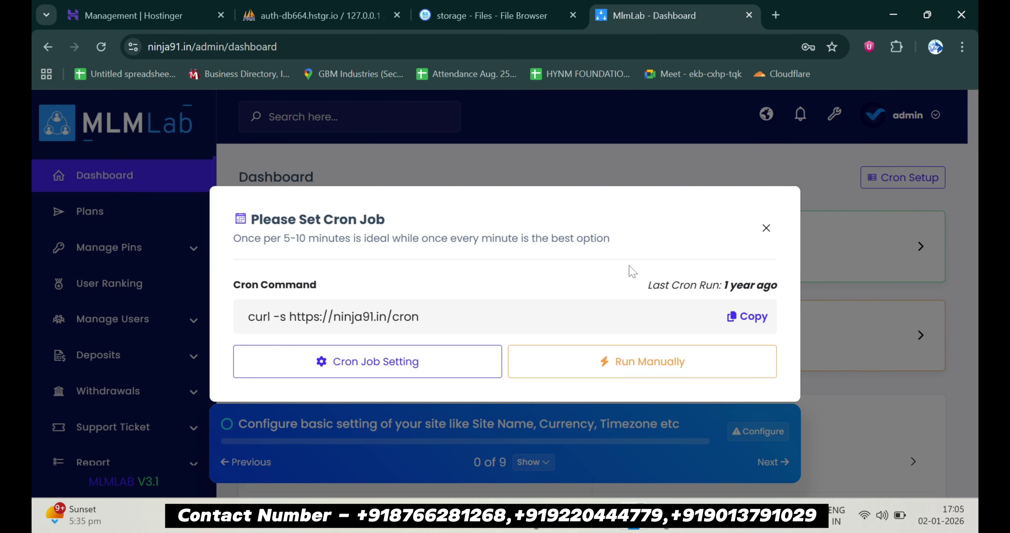
{"action": "left_click", "coordinate": [765, 236]}
{"action": "scroll", "coordinate": [317, 451], "scroll_direction": "down", "scroll_amount": 3}
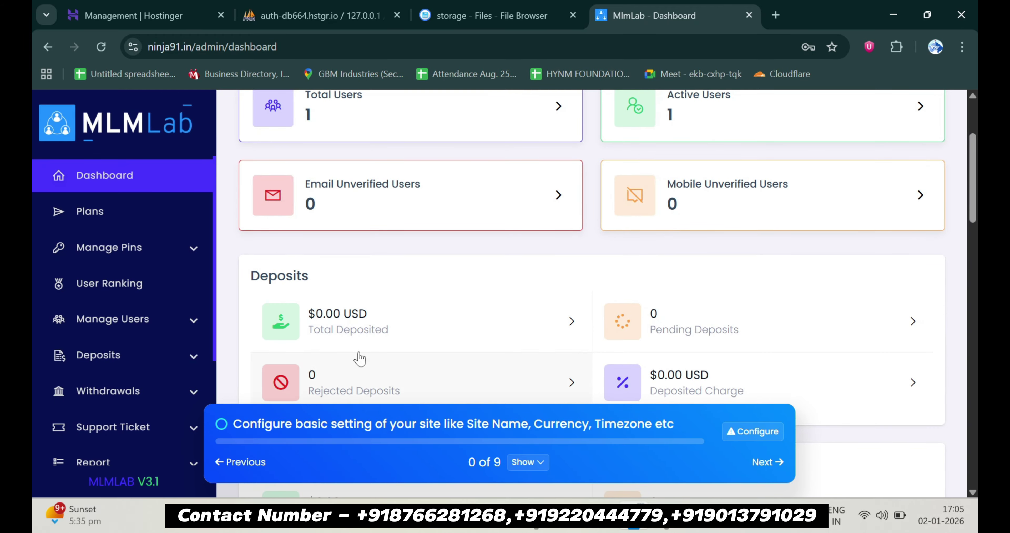
{"action": "scroll", "coordinate": [518, 389], "scroll_direction": "up", "scroll_amount": 3}
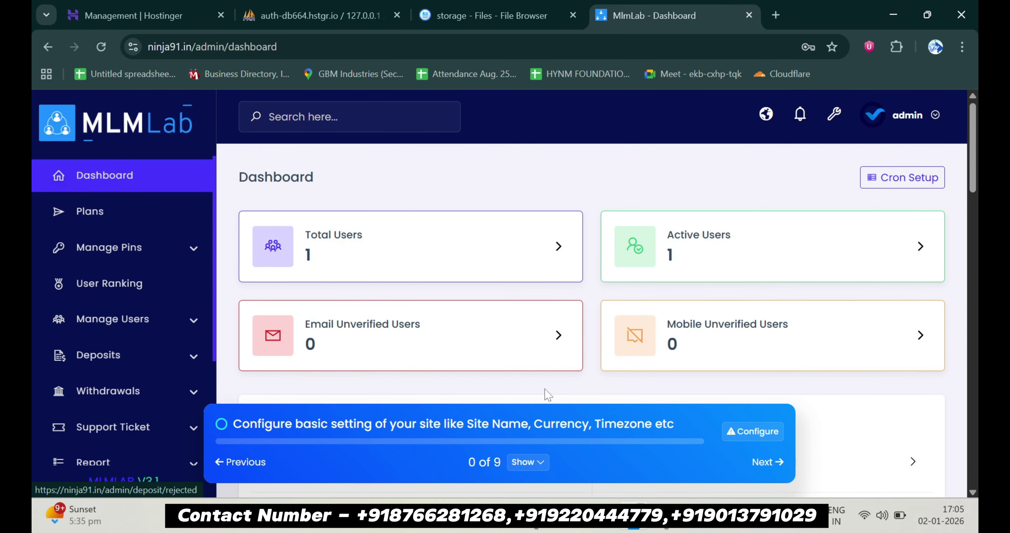
{"action": "left_click", "coordinate": [751, 430]}
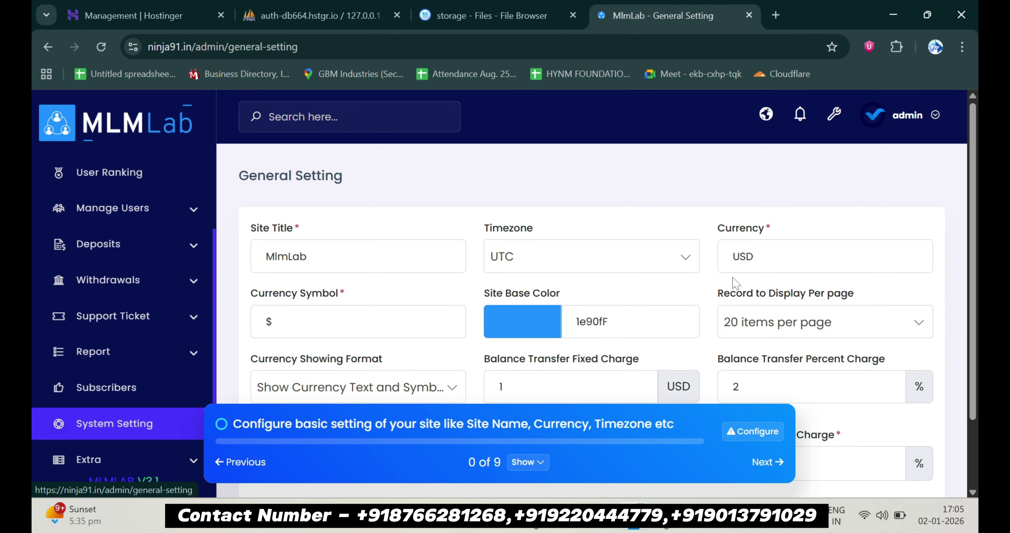
Save the general settings and advance the setup checklist to the notification template step
{"action": "scroll", "coordinate": [736, 282], "scroll_direction": "down", "scroll_amount": 2}
{"action": "left_click", "coordinate": [826, 445]}
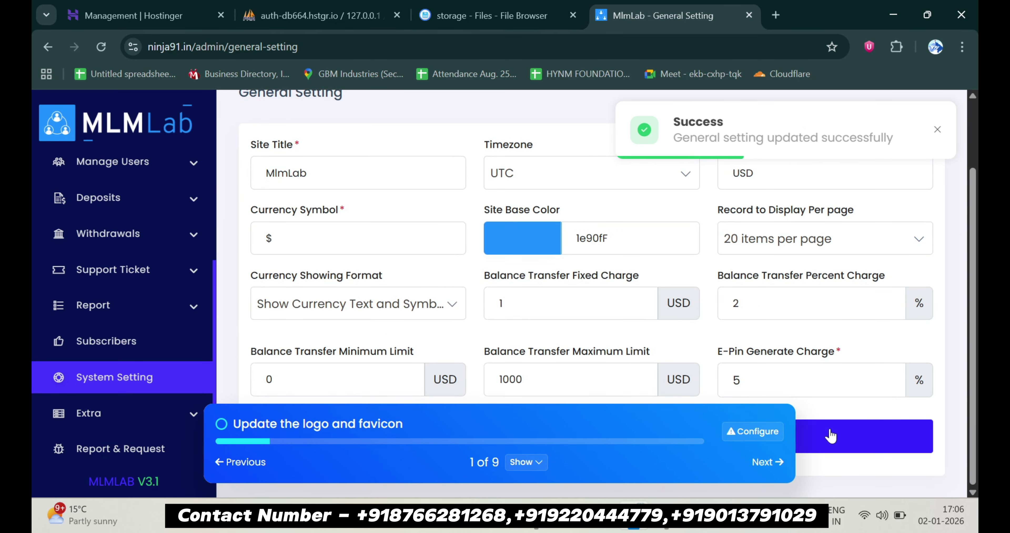
{"action": "scroll", "coordinate": [830, 435], "scroll_direction": "up", "scroll_amount": 1}
{"action": "left_click", "coordinate": [767, 462]}
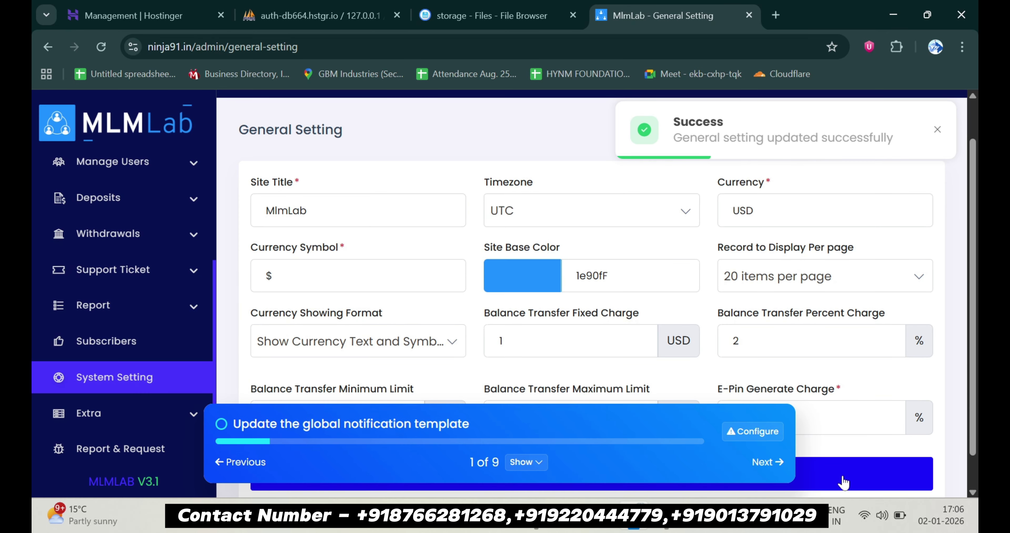
Set the global email template's sender name to the saved e-mail address and save it
{"action": "left_click", "coordinate": [753, 430]}
{"action": "scroll", "coordinate": [841, 401], "scroll_direction": "down", "scroll_amount": 4}
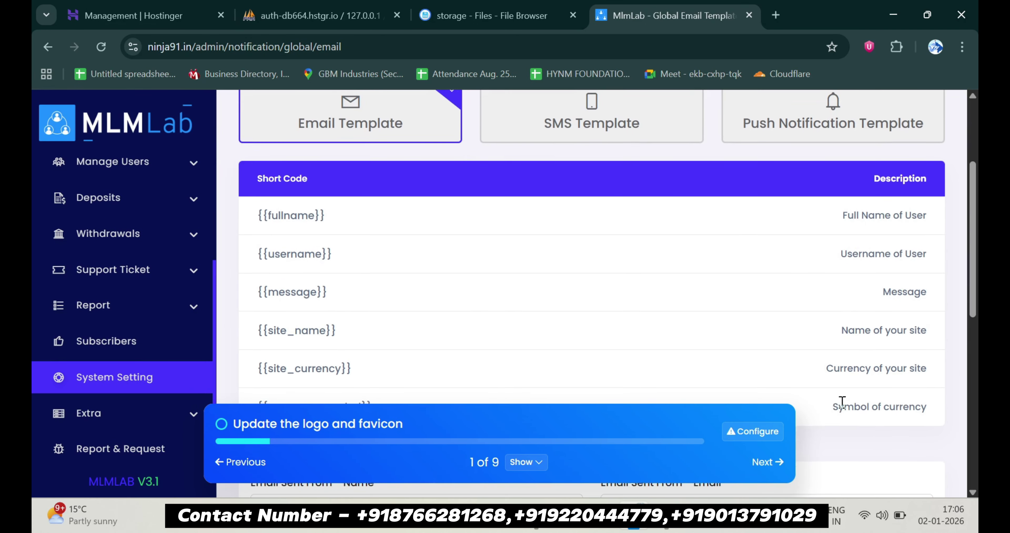
{"action": "scroll", "coordinate": [842, 401], "scroll_direction": "down", "scroll_amount": 7}
{"action": "left_click", "coordinate": [395, 232]}
{"action": "left_click", "coordinate": [382, 266]}
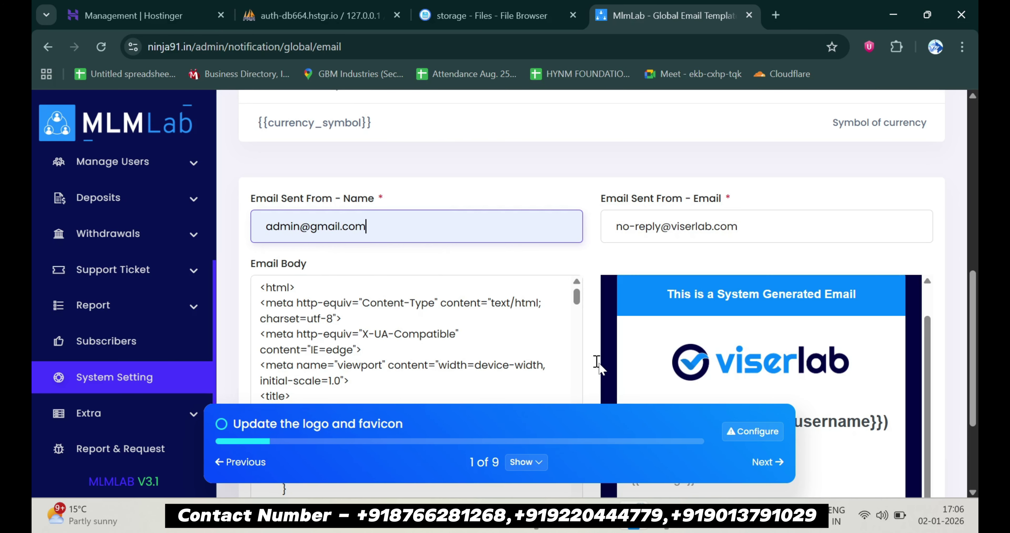
{"action": "scroll", "coordinate": [598, 366], "scroll_direction": "down", "scroll_amount": 5}
{"action": "left_click", "coordinate": [878, 455]}
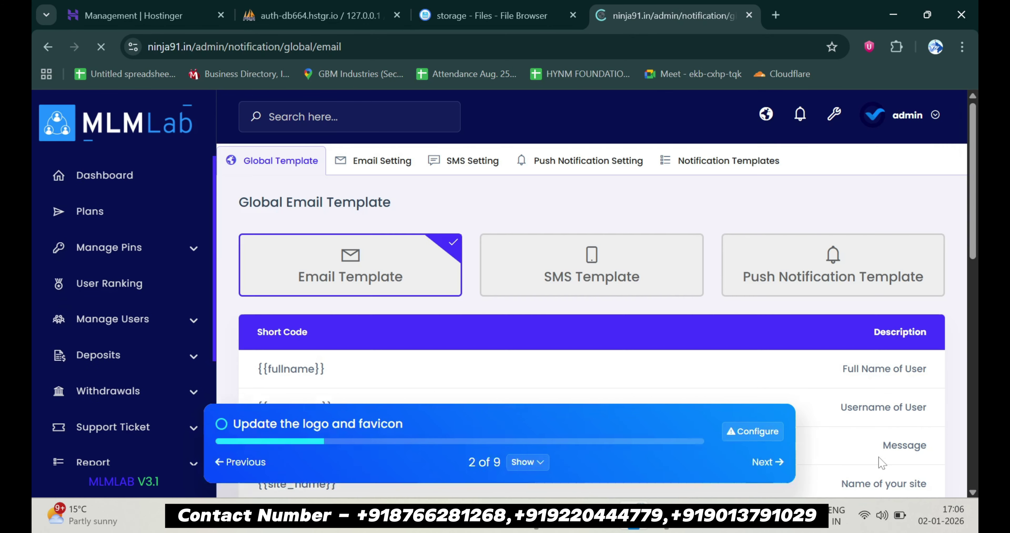
Review the automatic payment gateways, then the manual gateways and the new manual gateway form
{"action": "left_click", "coordinate": [752, 431]}
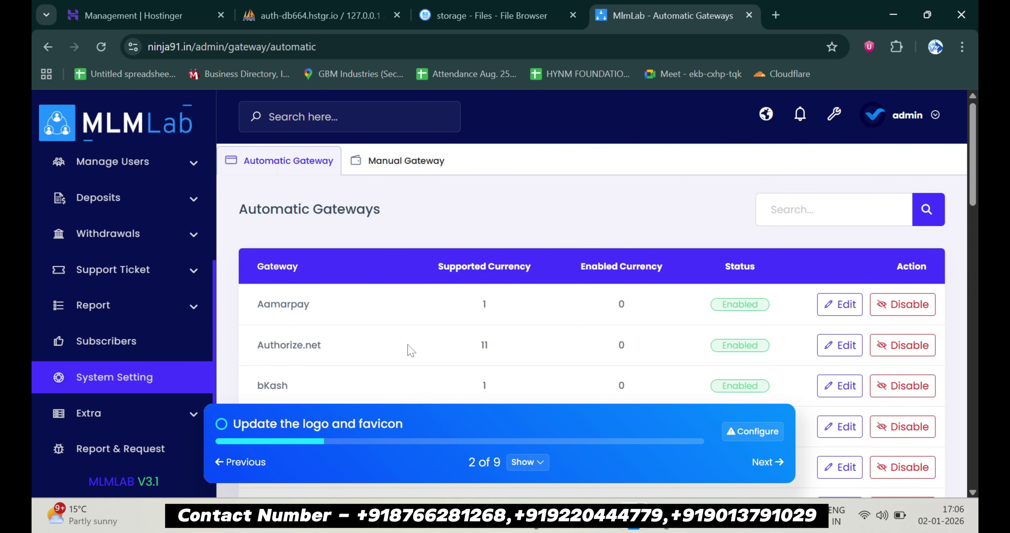
{"action": "scroll", "coordinate": [410, 350], "scroll_direction": "down", "scroll_amount": 6}
{"action": "scroll", "coordinate": [410, 350], "scroll_direction": "up", "scroll_amount": 4}
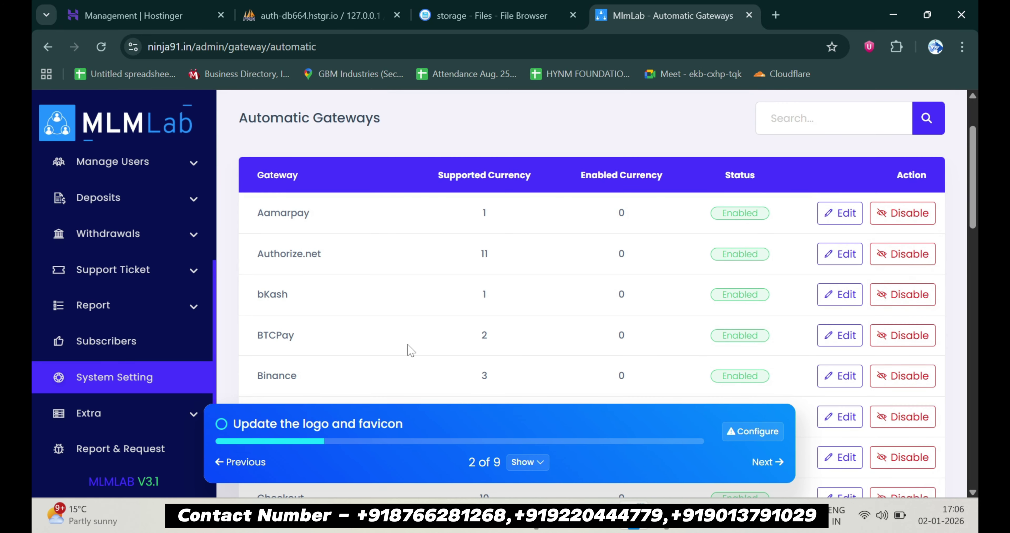
{"action": "scroll", "coordinate": [411, 349], "scroll_direction": "up", "scroll_amount": 2}
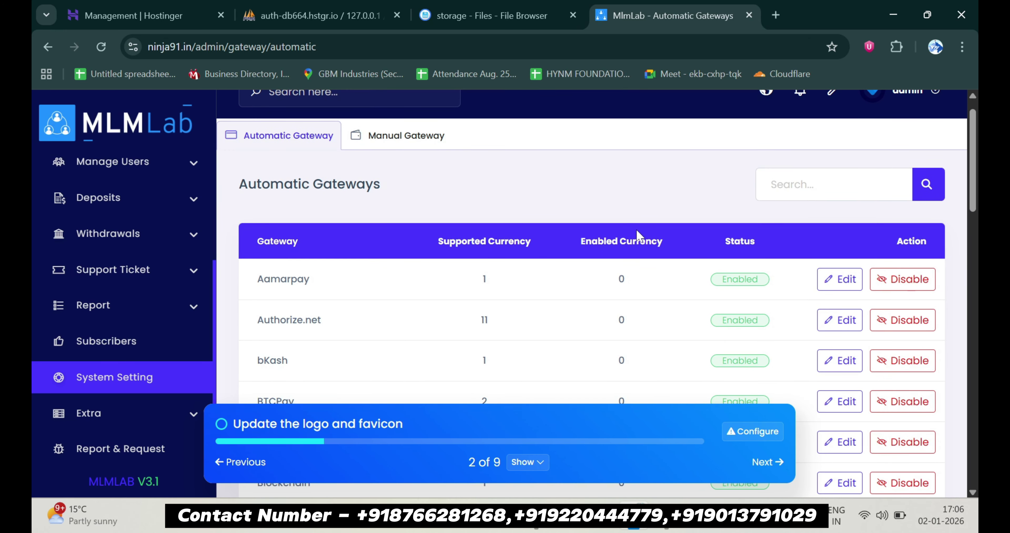
{"action": "scroll", "coordinate": [637, 235], "scroll_direction": "up", "scroll_amount": 1}
{"action": "left_click", "coordinate": [418, 169]}
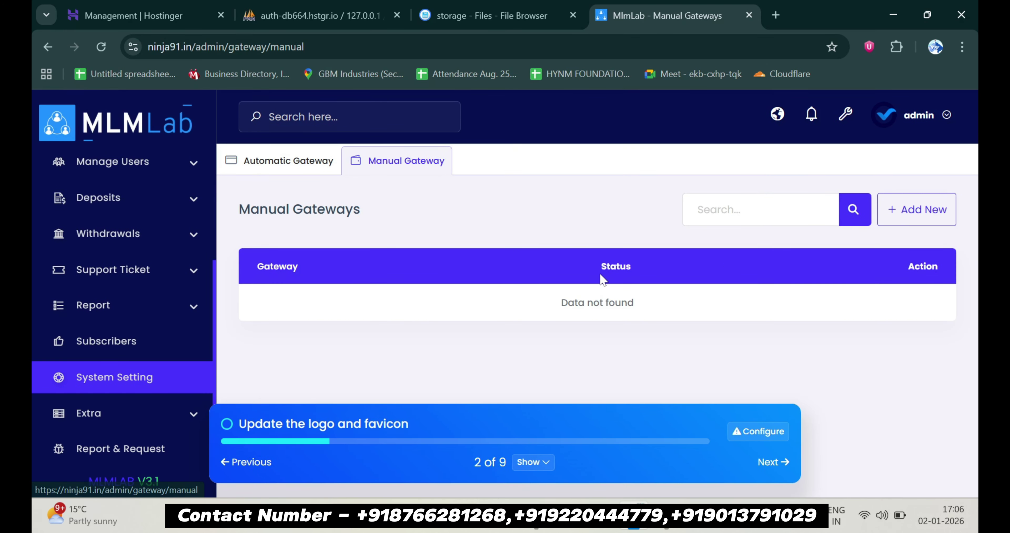
{"action": "left_click", "coordinate": [930, 218]}
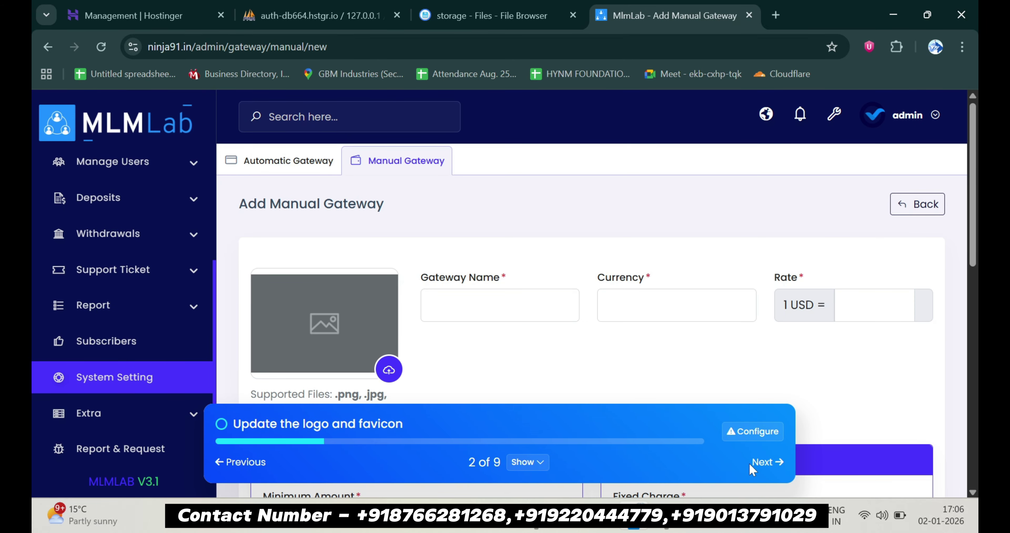
Advance the setup checklist through payment and withdrawal methods and return to the admin dashboard
{"action": "left_click", "coordinate": [767, 463]}
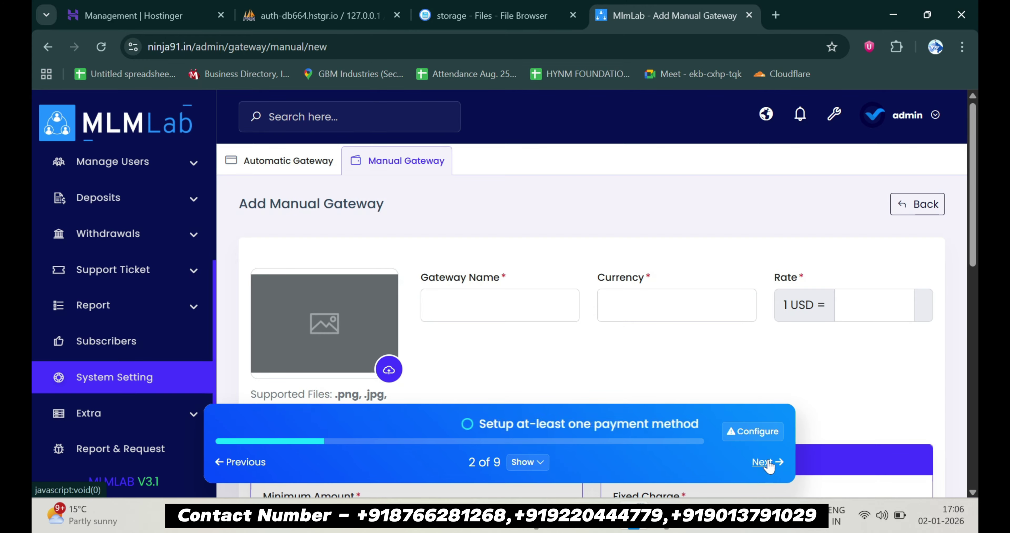
{"action": "left_click", "coordinate": [768, 463]}
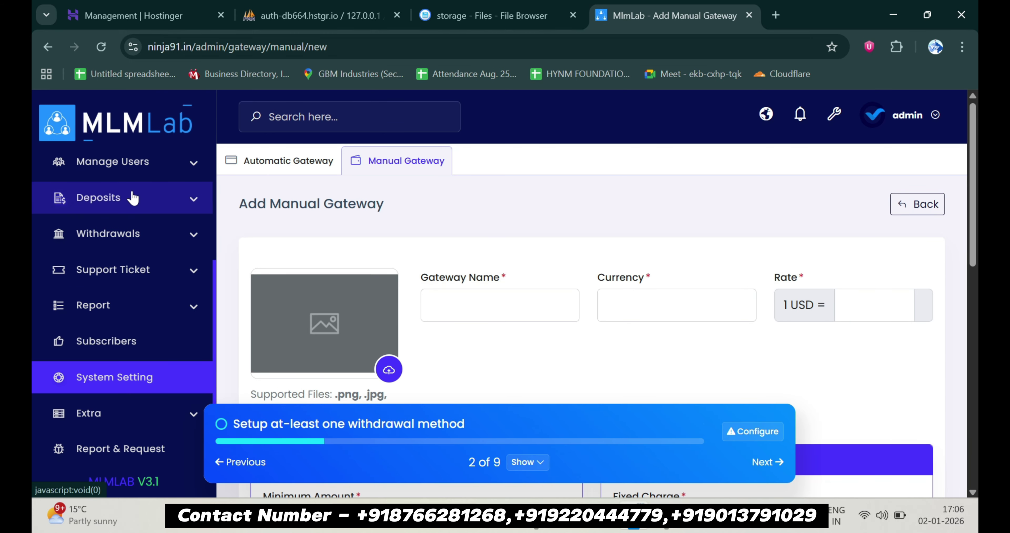
{"action": "scroll", "coordinate": [133, 197], "scroll_direction": "up", "scroll_amount": 4}
{"action": "left_click", "coordinate": [136, 174]}
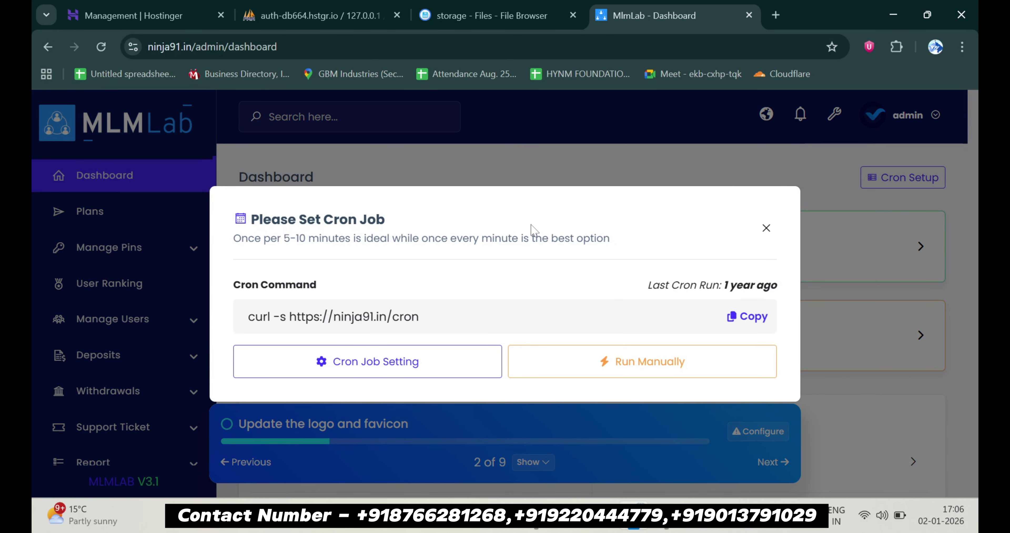
Dismiss the cron reminder, review the dashboard totals and reports, then start a new plan under Plans
{"action": "left_click", "coordinate": [766, 228]}
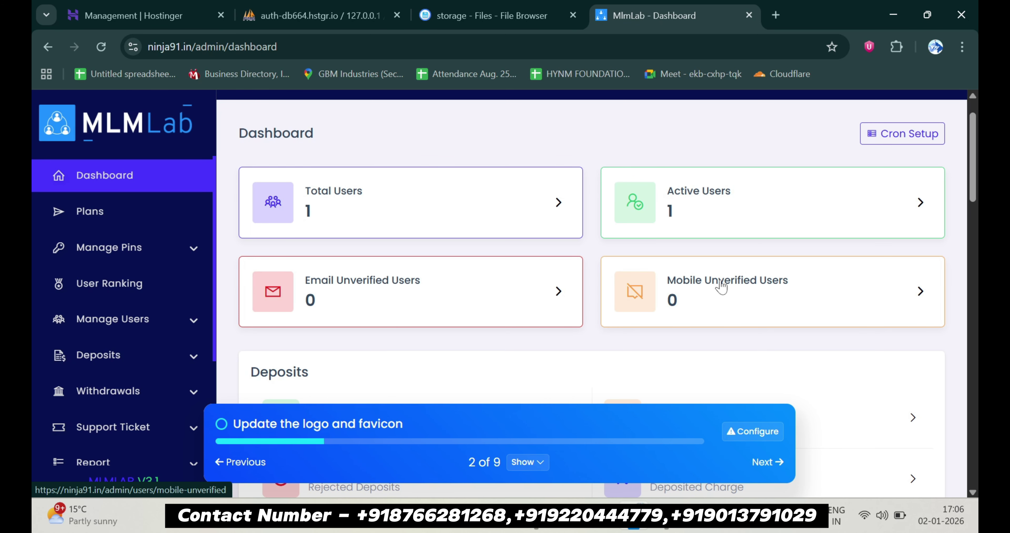
{"action": "scroll", "coordinate": [721, 287], "scroll_direction": "down", "scroll_amount": 2}
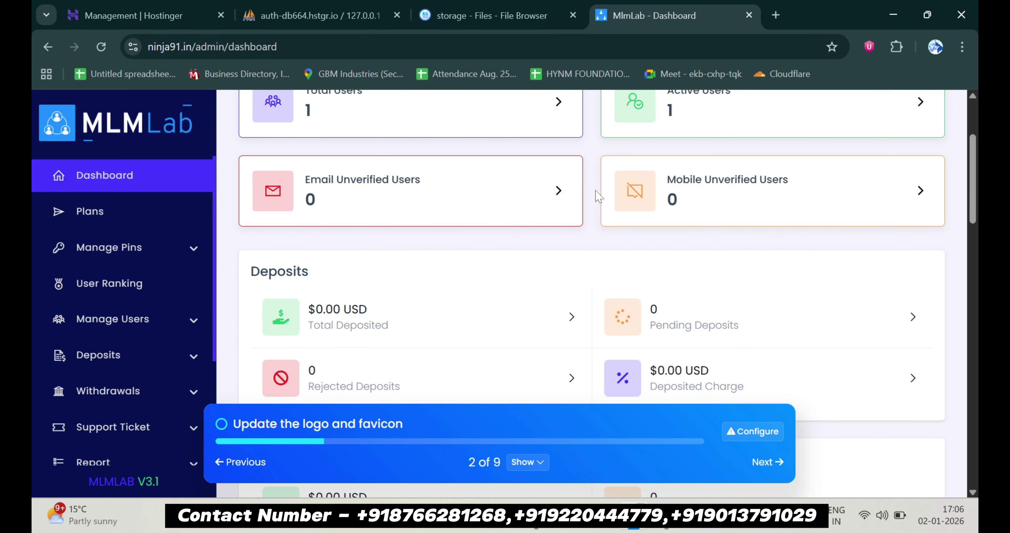
{"action": "scroll", "coordinate": [630, 151], "scroll_direction": "down", "scroll_amount": 2}
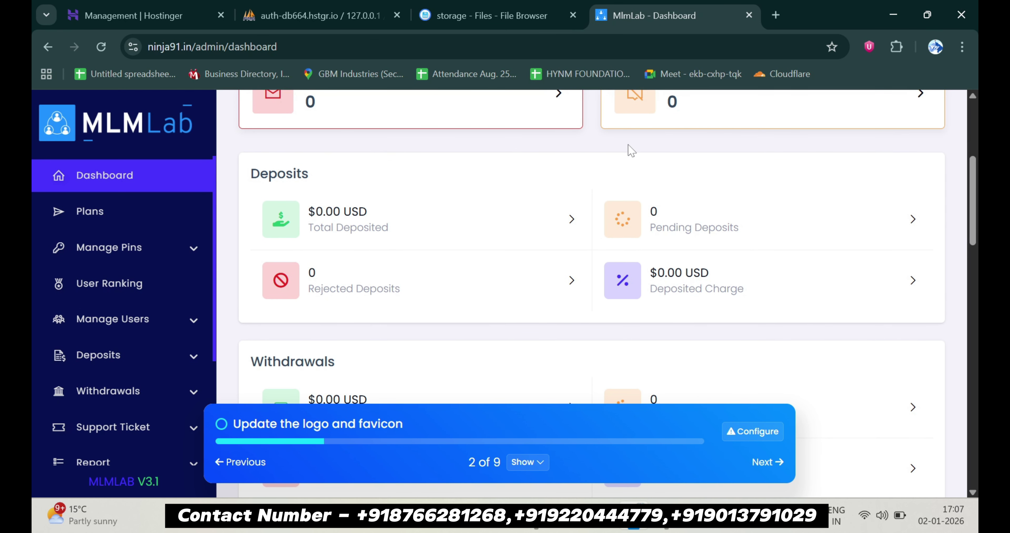
{"action": "scroll", "coordinate": [631, 150], "scroll_direction": "down", "scroll_amount": 2}
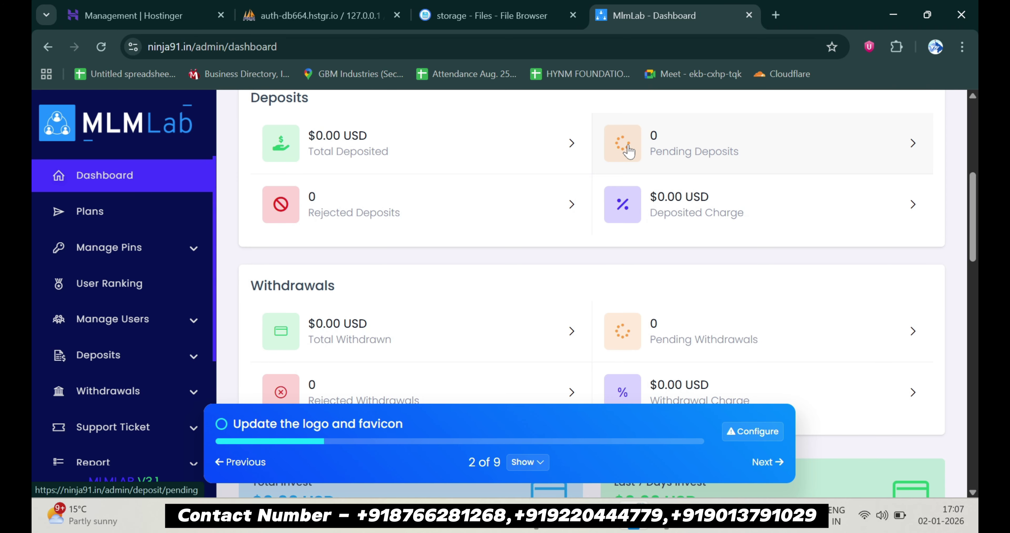
{"action": "scroll", "coordinate": [629, 151], "scroll_direction": "down", "scroll_amount": 3}
{"action": "scroll", "coordinate": [628, 151], "scroll_direction": "down", "scroll_amount": 3}
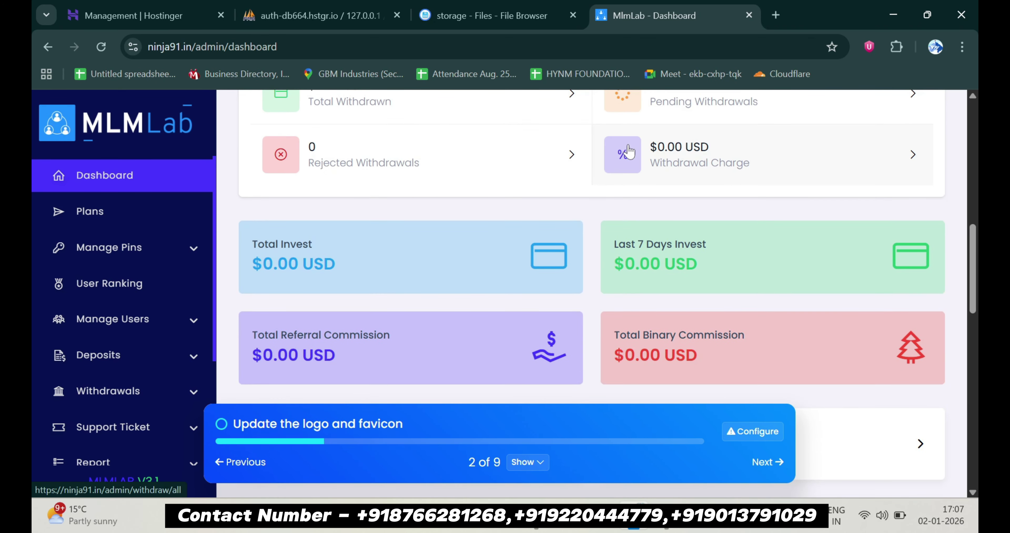
{"action": "scroll", "coordinate": [628, 151], "scroll_direction": "down", "scroll_amount": 1}
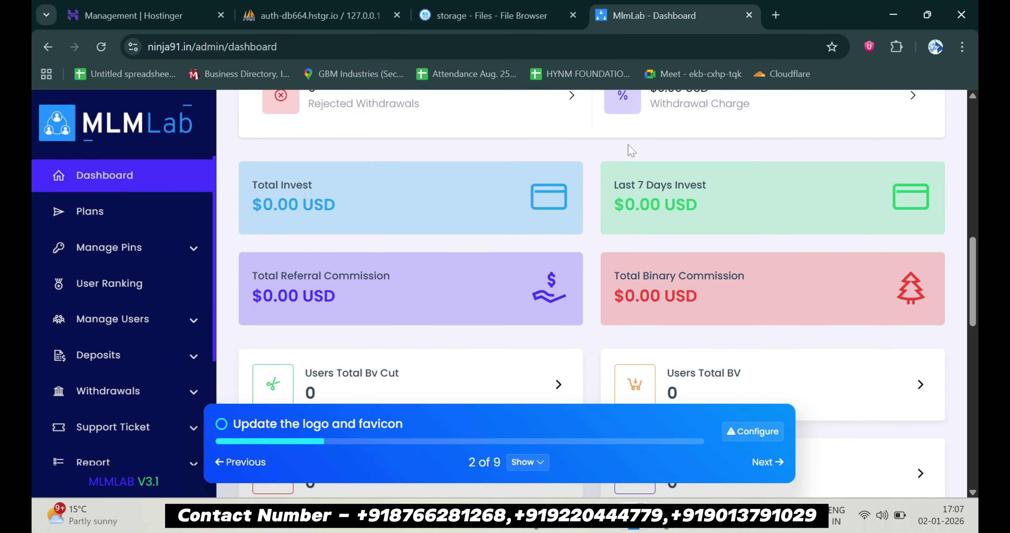
{"action": "scroll", "coordinate": [629, 151], "scroll_direction": "down", "scroll_amount": 4}
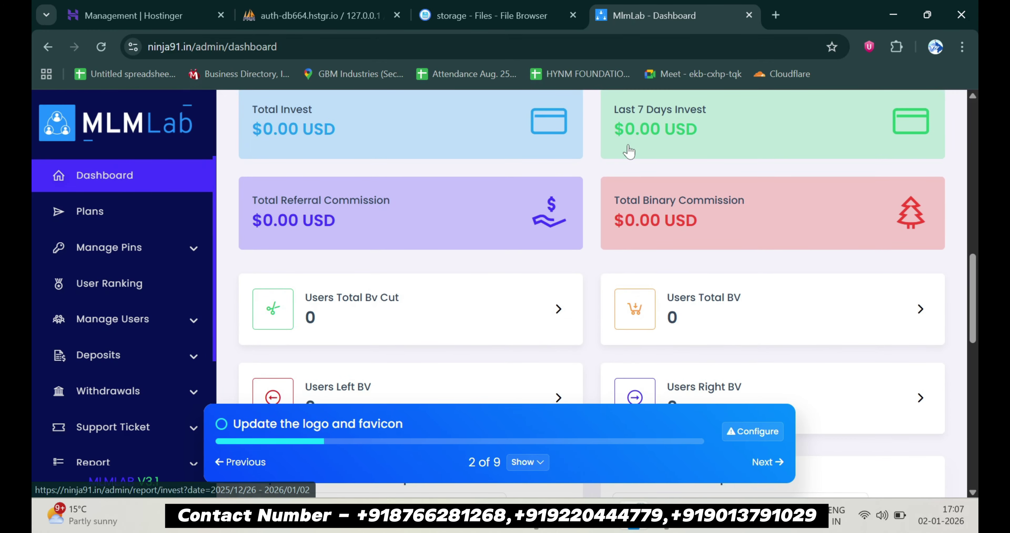
{"action": "scroll", "coordinate": [628, 151], "scroll_direction": "down", "scroll_amount": 8}
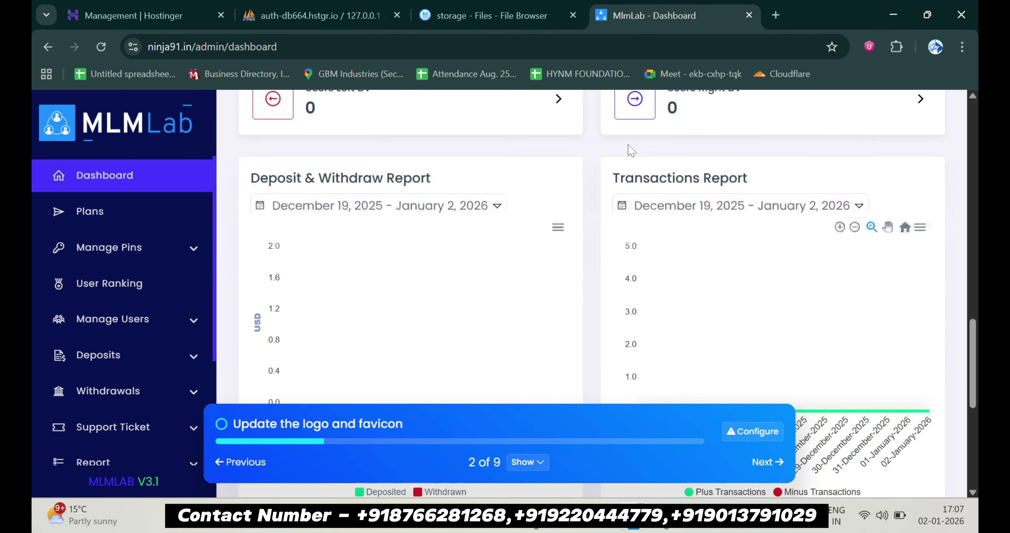
{"action": "scroll", "coordinate": [630, 150], "scroll_direction": "down", "scroll_amount": 2}
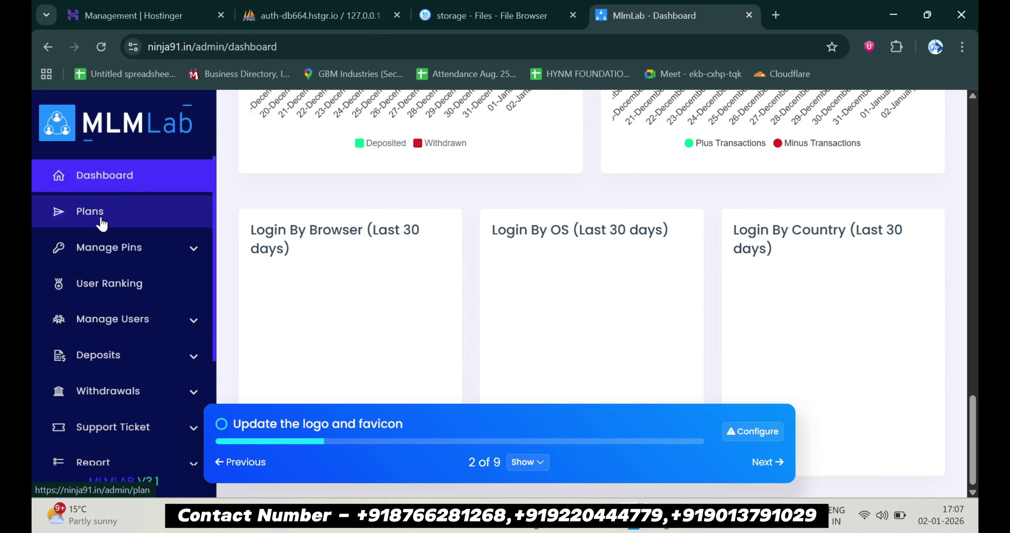
{"action": "left_click", "coordinate": [101, 223]}
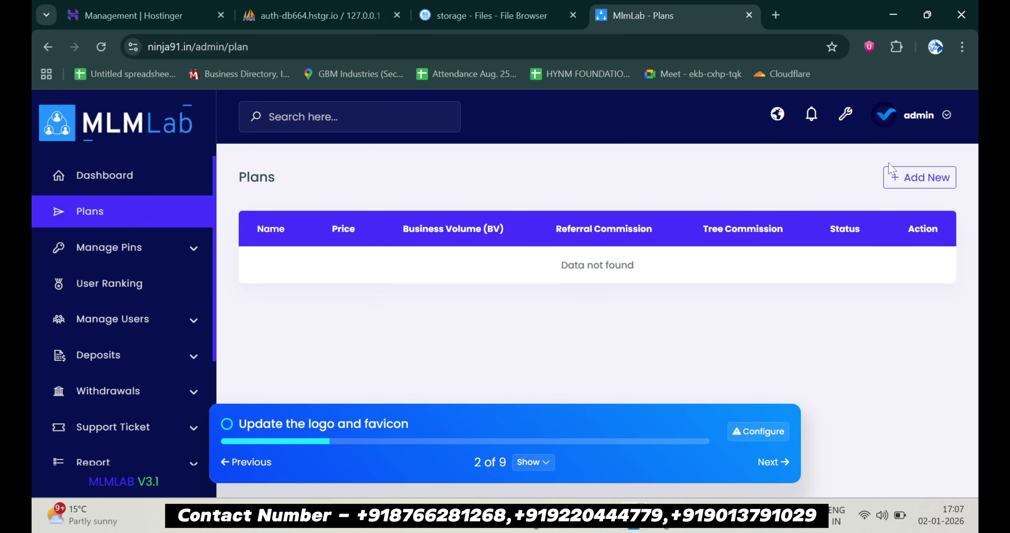
{"action": "left_click", "coordinate": [917, 177]}
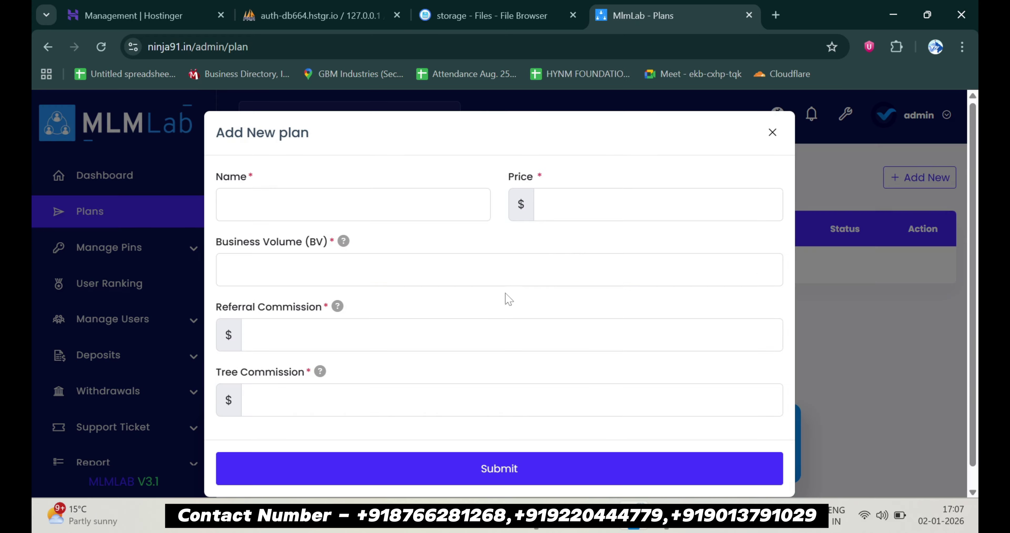
Add plan 'Test': price $100, business volume 1000000, $10 referral and tree commissions
{"action": "left_click", "coordinate": [295, 206]}
{"action": "type", "text": "Test"}
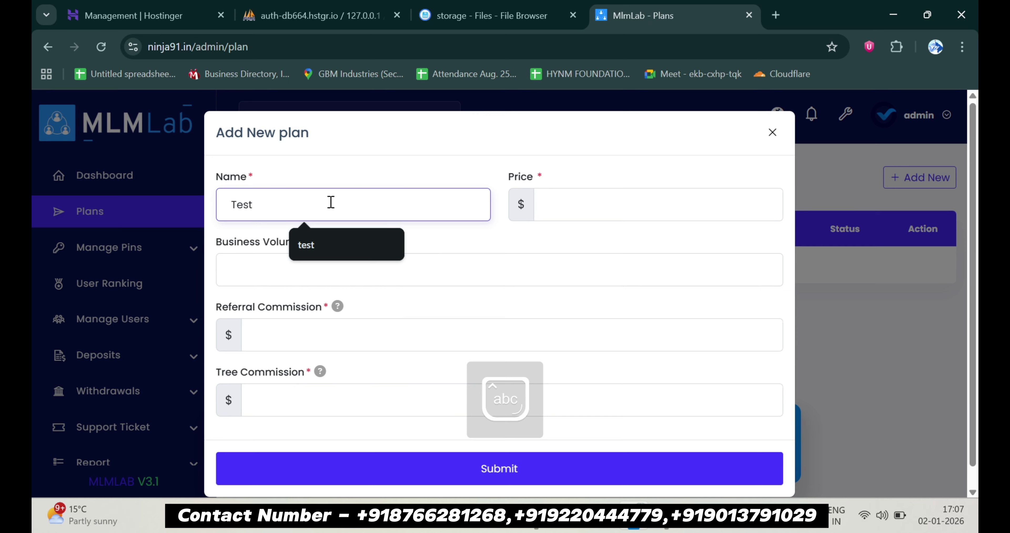
{"action": "left_click", "coordinate": [571, 215]}
{"action": "type", "text": "1"}
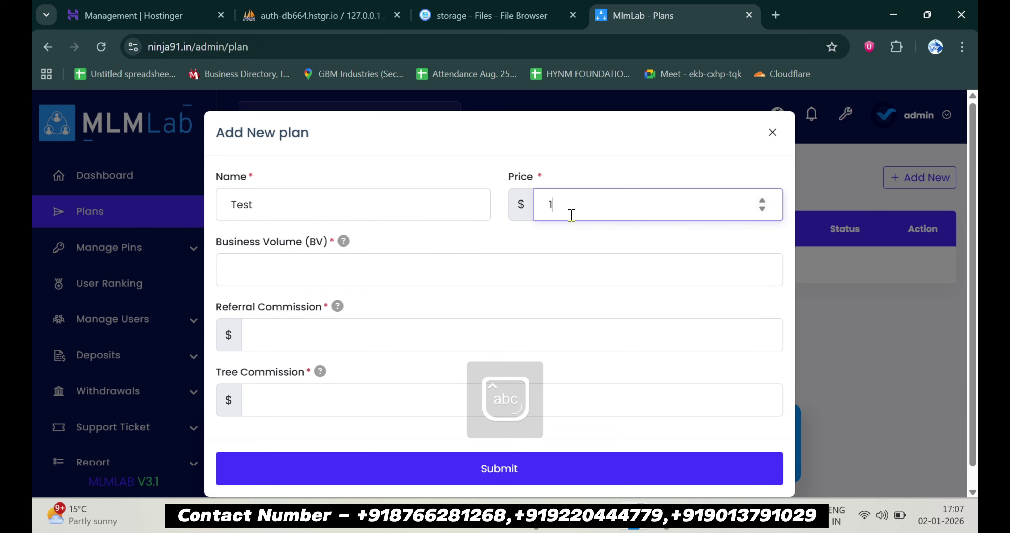
{"action": "type", "text": "000"}
{"action": "left_click", "coordinate": [339, 275]}
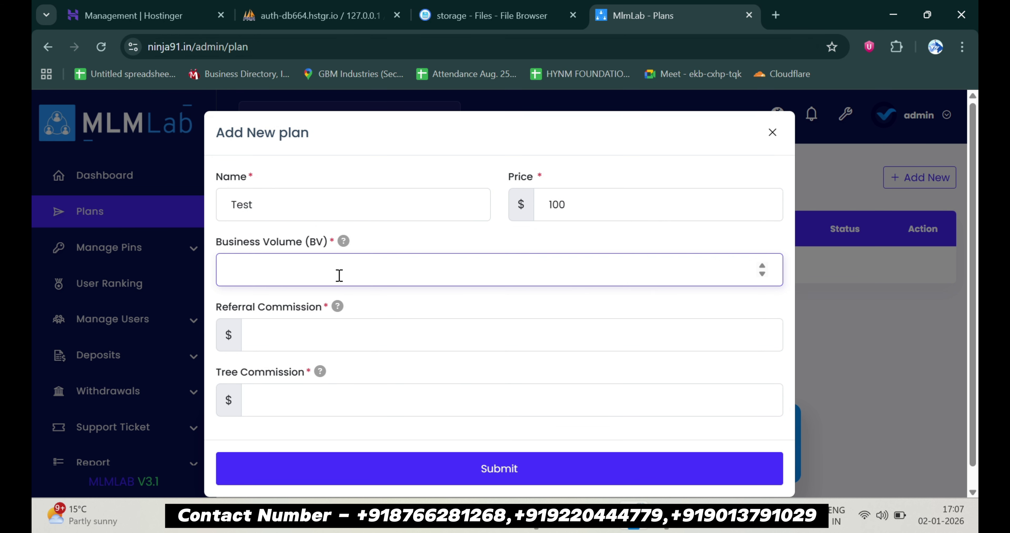
{"action": "type", "text": "1000000"}
{"action": "left_click", "coordinate": [293, 340]}
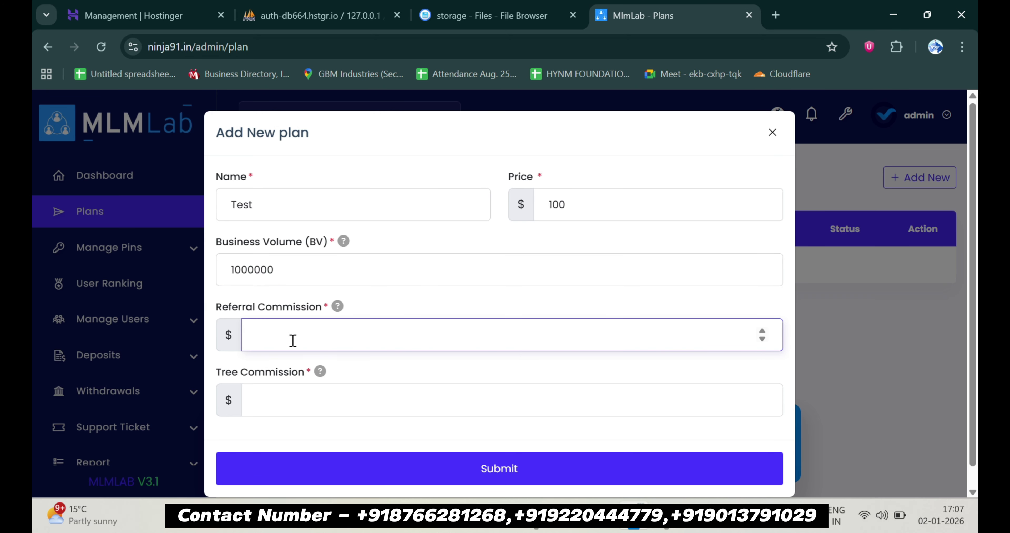
{"action": "left_click", "coordinate": [298, 397]}
{"action": "type", "text": "10"}
{"action": "scroll", "coordinate": [353, 423], "scroll_direction": "down", "scroll_amount": 1}
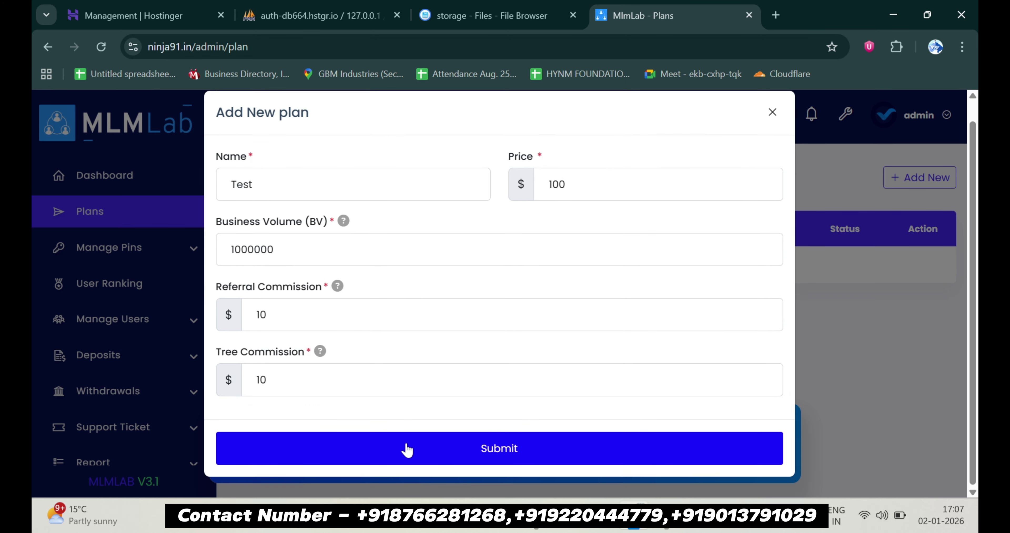
{"action": "left_click", "coordinate": [406, 450]}
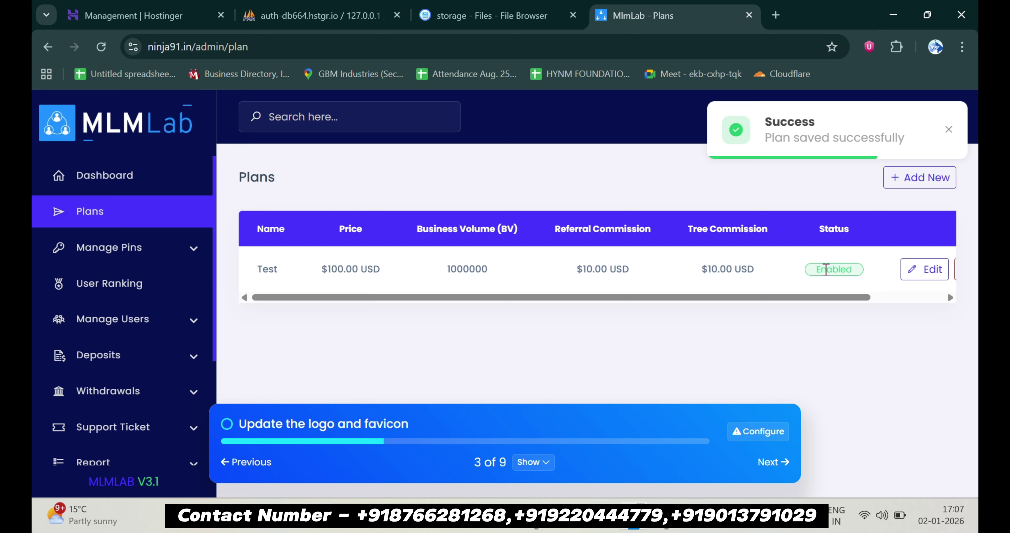
{"action": "left_click", "coordinate": [193, 253]}
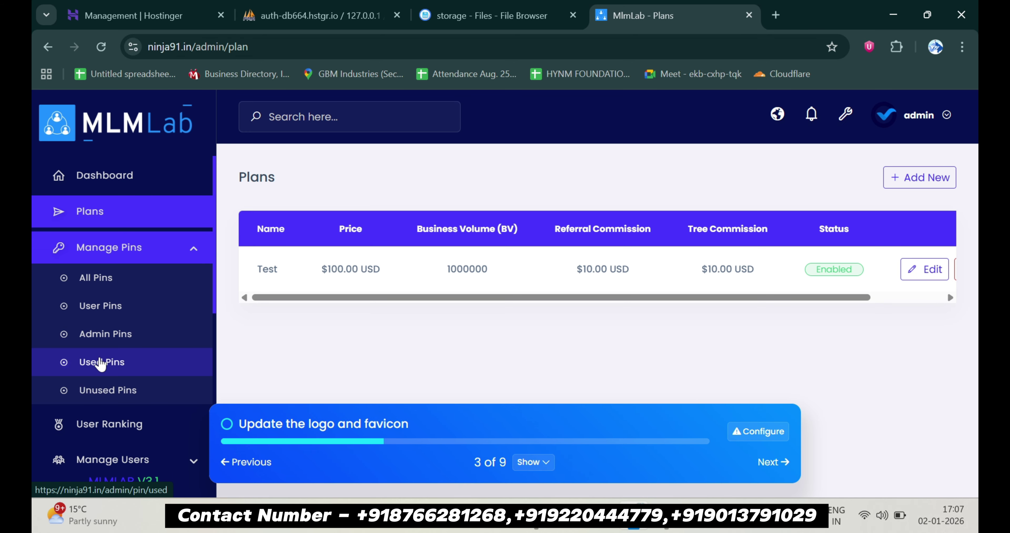
View all pins, user rankings and the active users list
{"action": "left_click", "coordinate": [119, 285]}
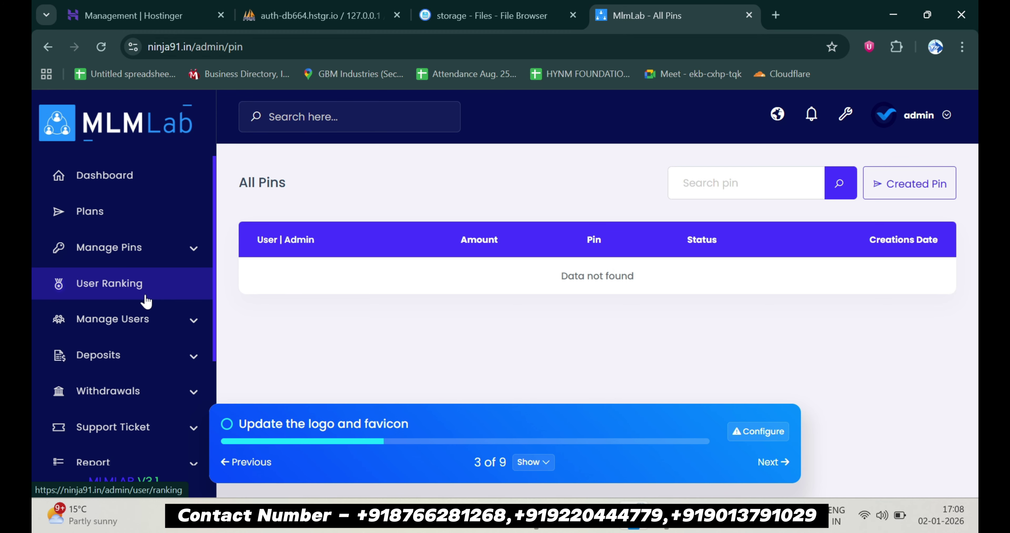
{"action": "left_click", "coordinate": [146, 301]}
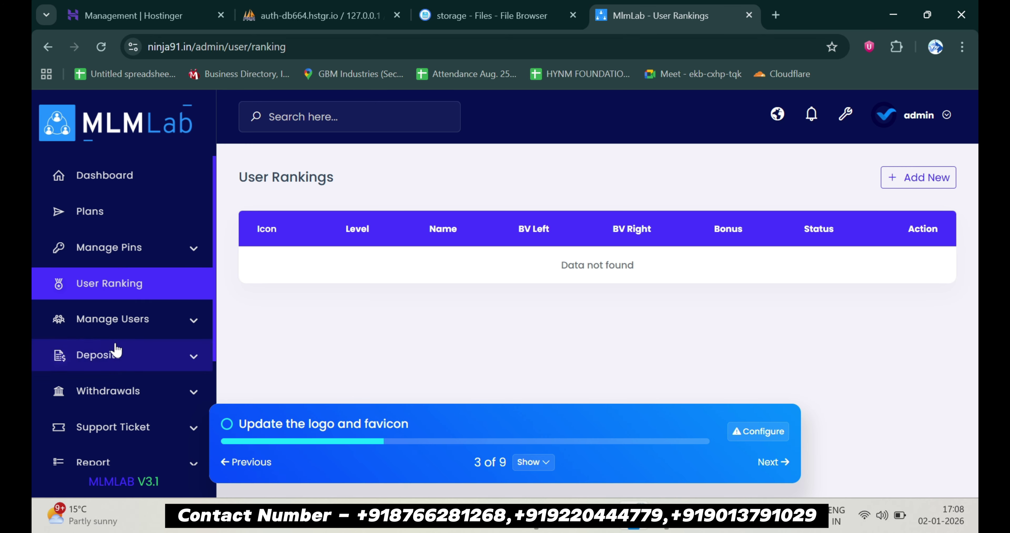
{"action": "left_click", "coordinate": [117, 321]}
{"action": "scroll", "coordinate": [98, 350], "scroll_direction": "down", "scroll_amount": 3}
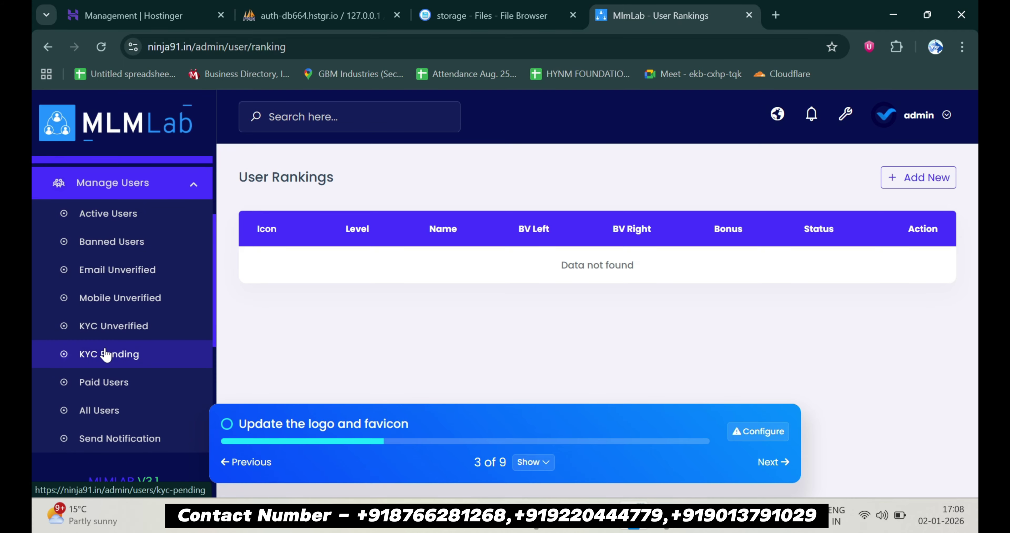
{"action": "left_click", "coordinate": [109, 226]}
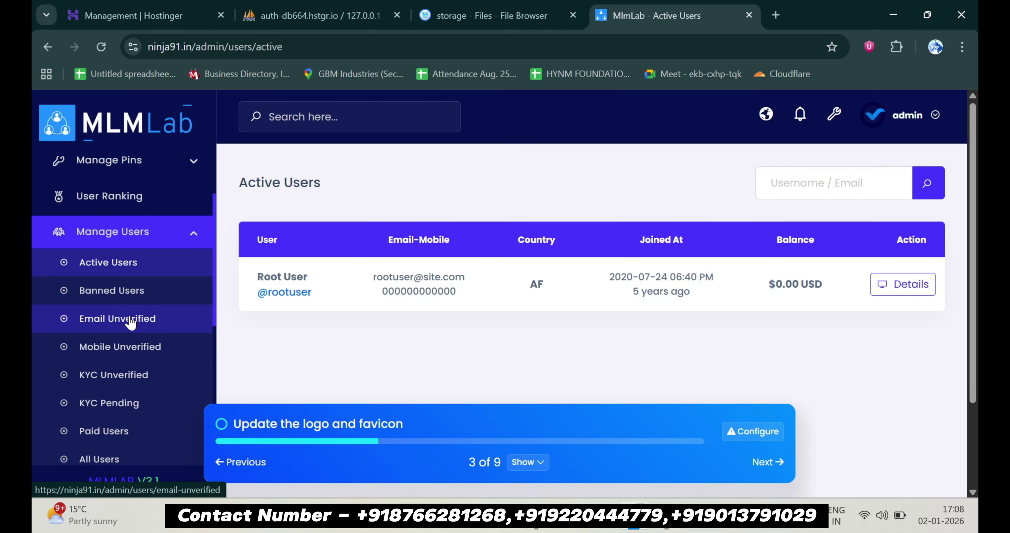
Browse all users and bring up the Notification to Verified Users form
{"action": "scroll", "coordinate": [131, 323], "scroll_direction": "down", "scroll_amount": 2}
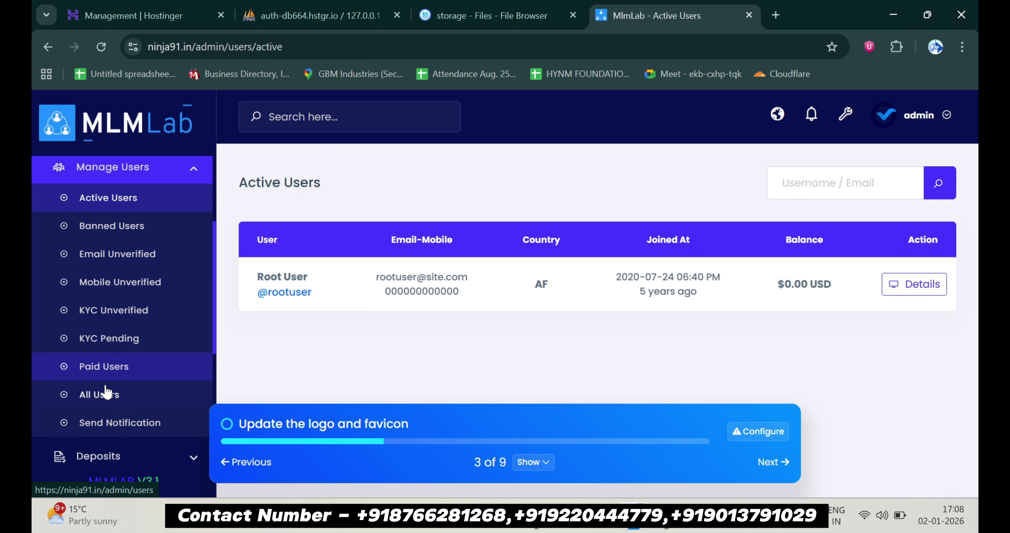
{"action": "left_click", "coordinate": [101, 403]}
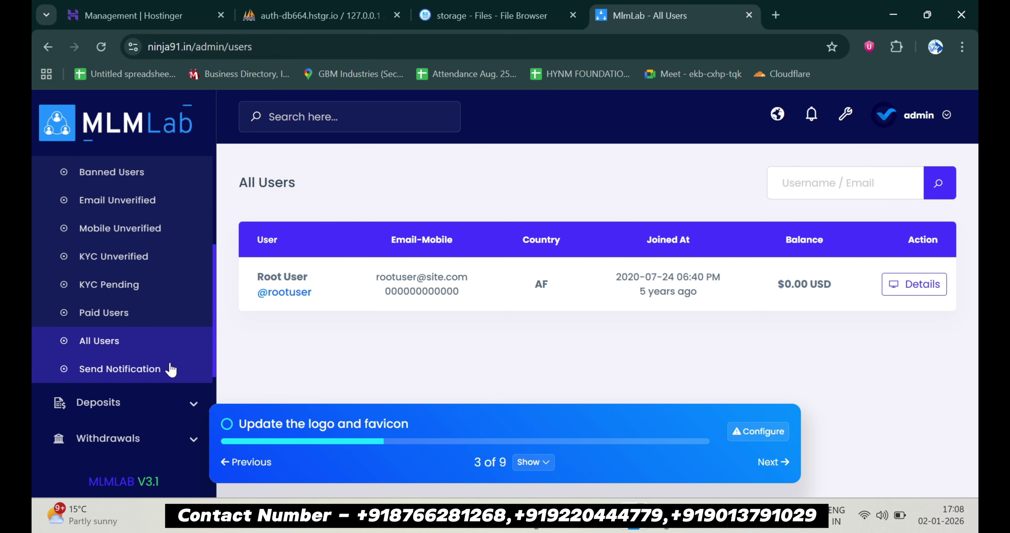
{"action": "left_click", "coordinate": [161, 369]}
{"action": "scroll", "coordinate": [344, 337], "scroll_direction": "down", "scroll_amount": 2}
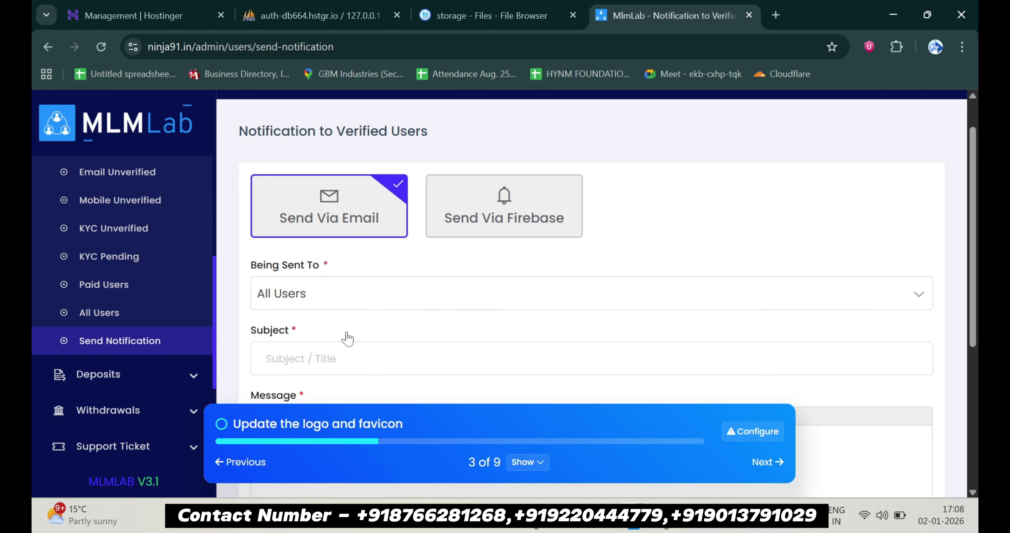
{"action": "scroll", "coordinate": [59, 344], "scroll_direction": "down", "scroll_amount": 2}
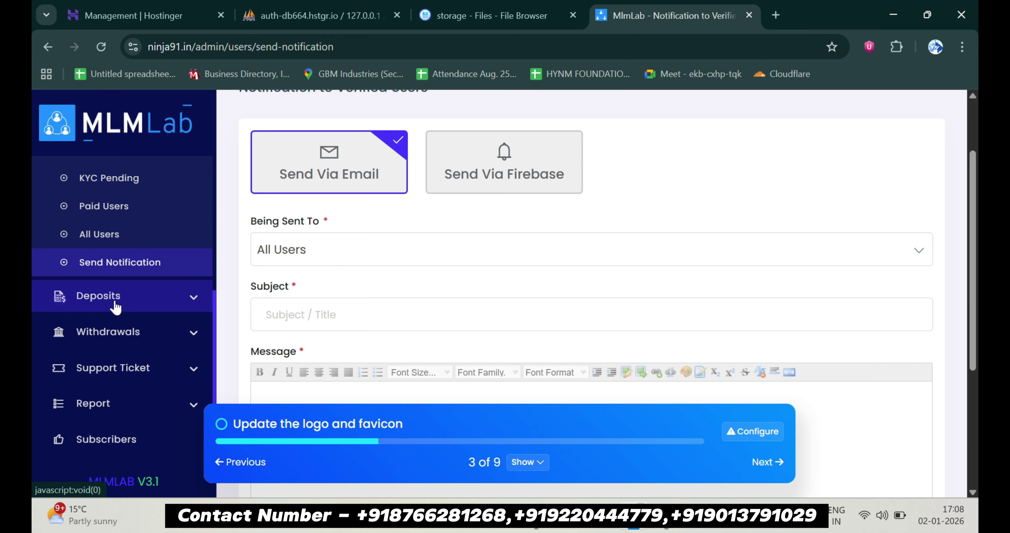
{"action": "left_click", "coordinate": [116, 308]}
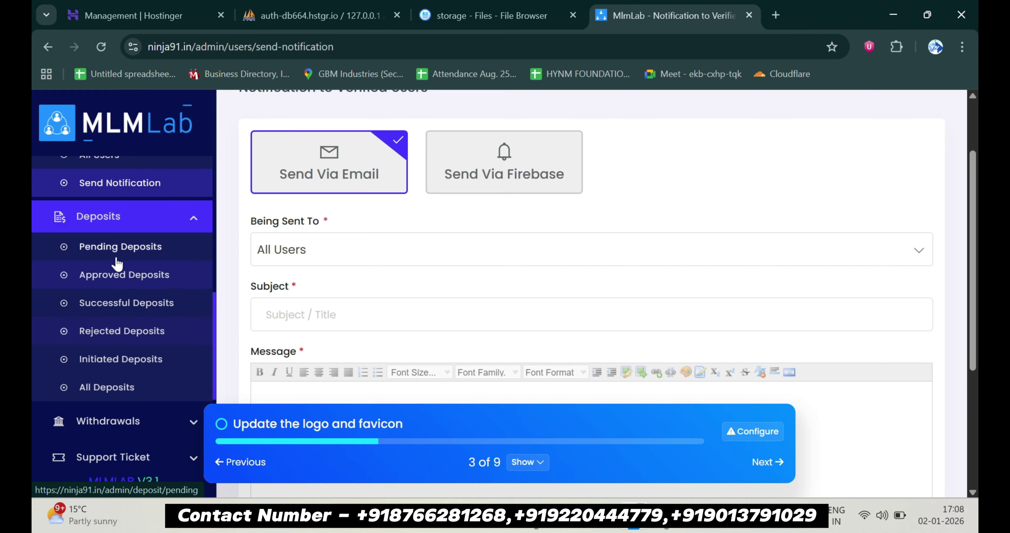
Review the pending, approved, successful and full deposit history lists
{"action": "left_click", "coordinate": [135, 252]}
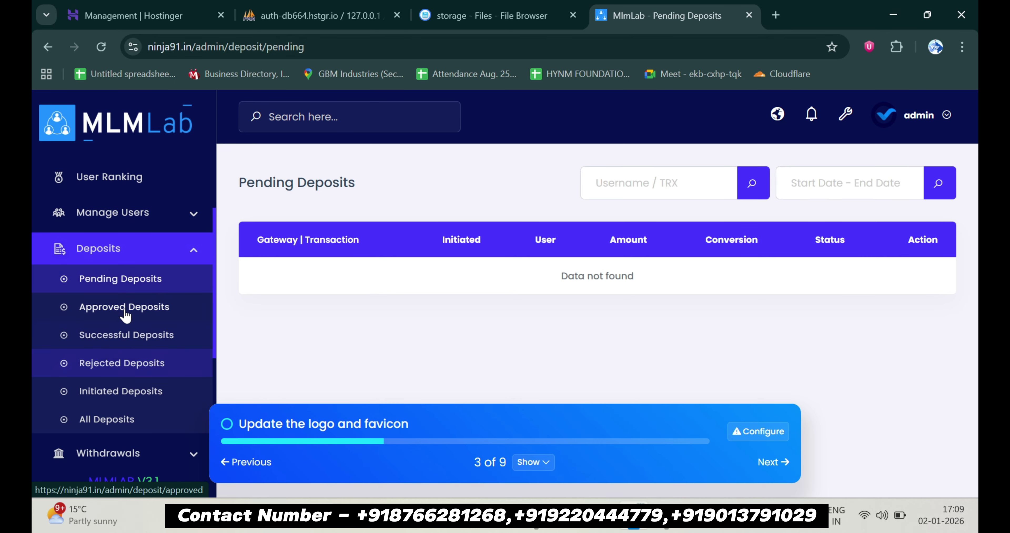
{"action": "left_click", "coordinate": [125, 315]}
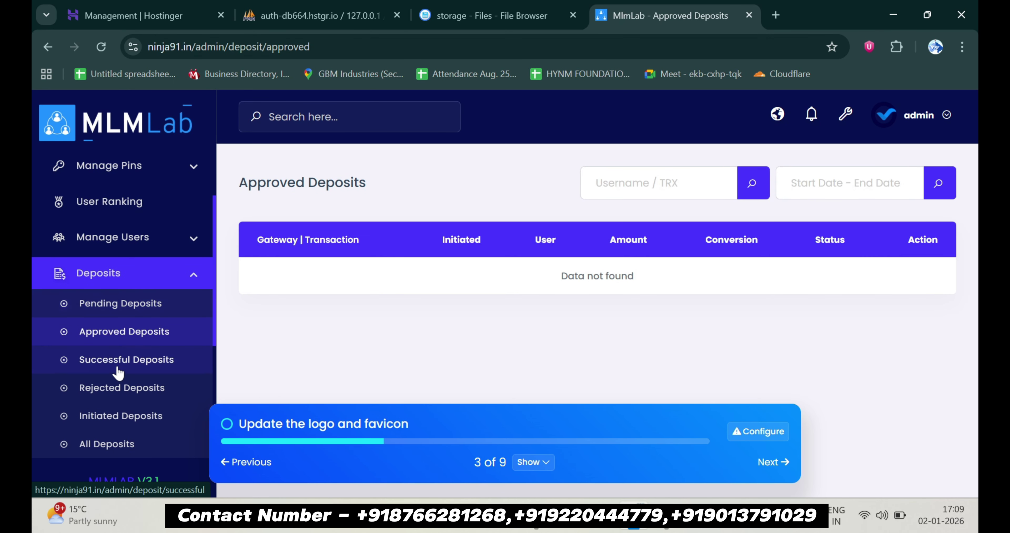
{"action": "left_click", "coordinate": [117, 372]}
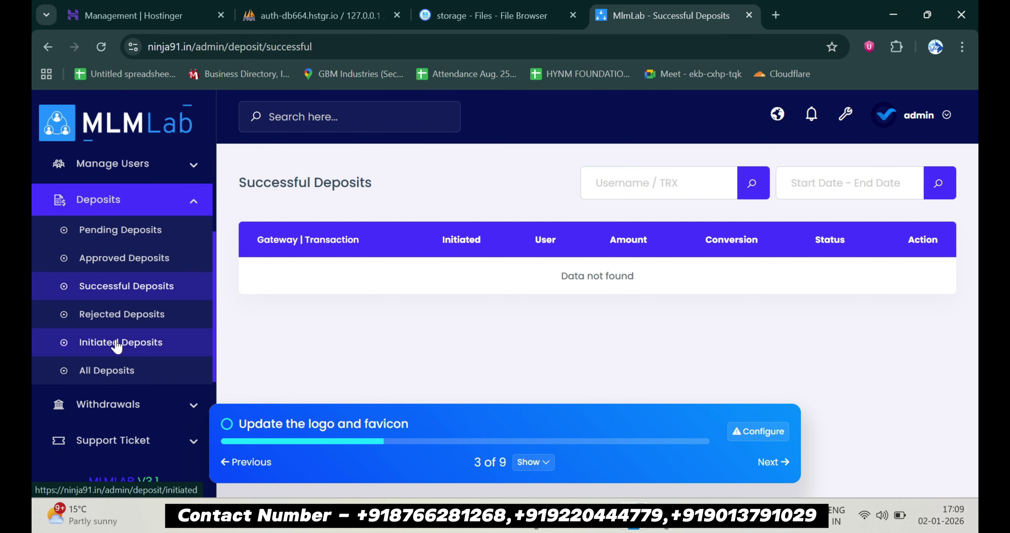
{"action": "left_click", "coordinate": [108, 370]}
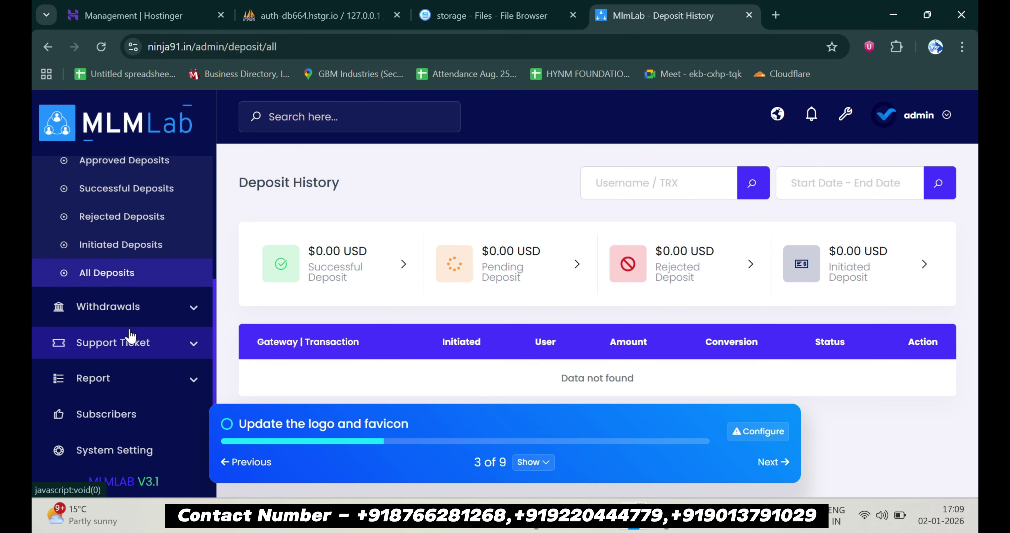
Open All Withdrawals, showing $0.00 totals, and expand the Support Ticket menu
{"action": "left_click", "coordinate": [130, 318]}
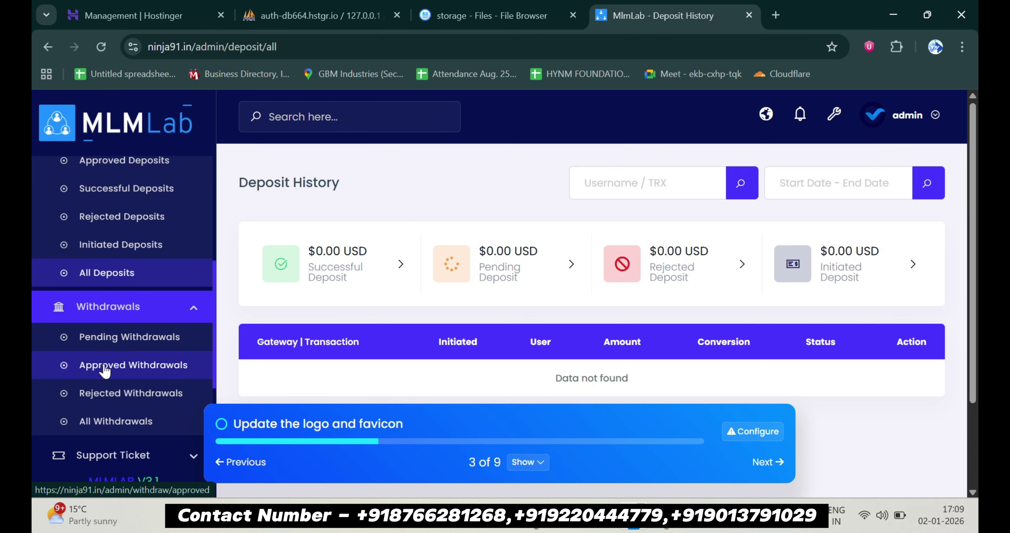
{"action": "left_click", "coordinate": [90, 424]}
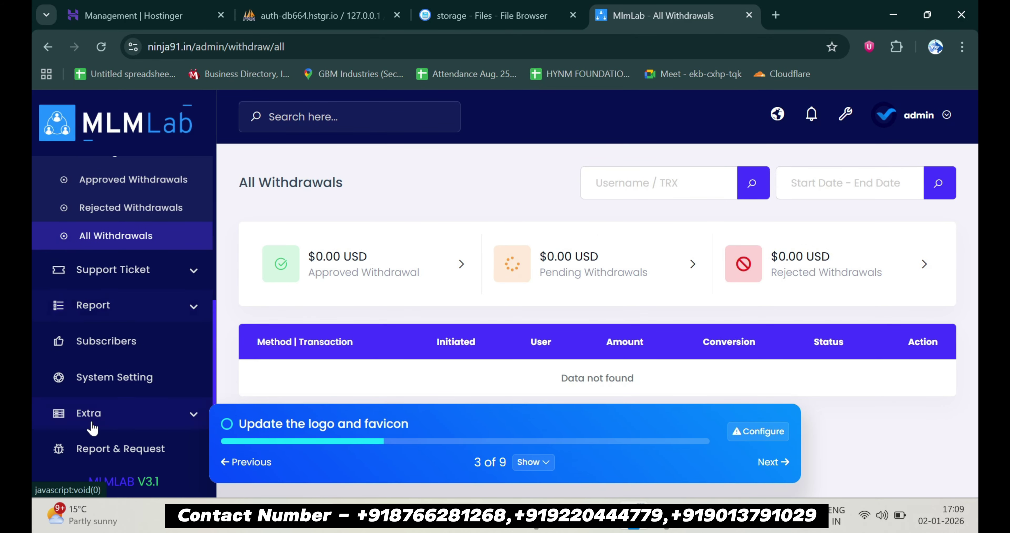
{"action": "left_click", "coordinate": [126, 276]}
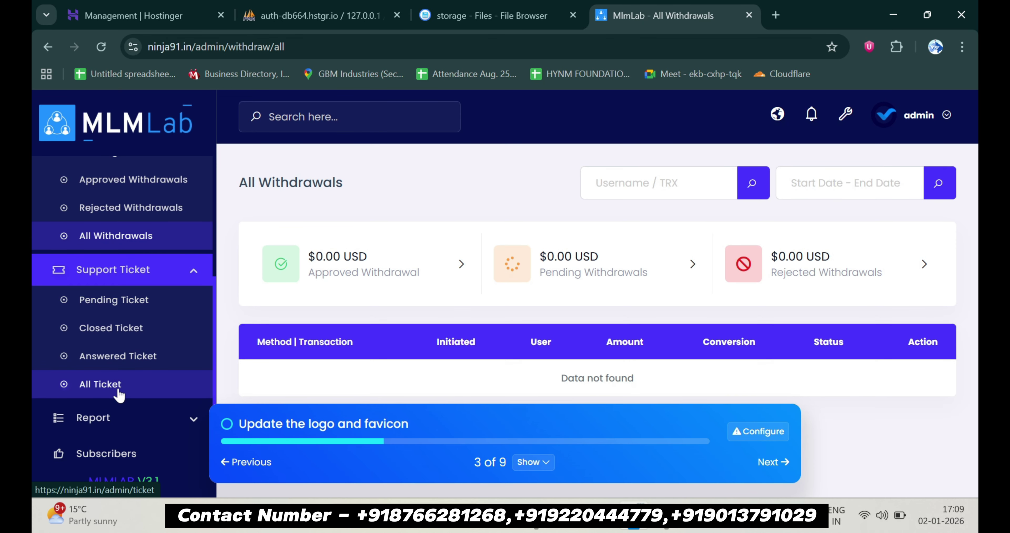
{"action": "scroll", "coordinate": [119, 396], "scroll_direction": "down", "scroll_amount": 3}
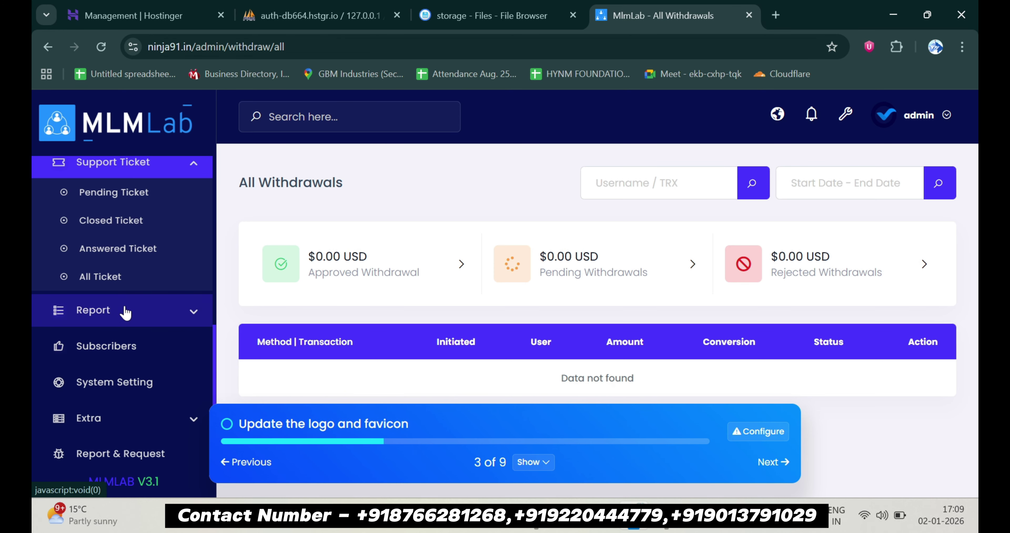
Expand the Report section and view the Transaction History log
{"action": "left_click", "coordinate": [125, 312]}
{"action": "scroll", "coordinate": [132, 342], "scroll_direction": "down", "scroll_amount": 2}
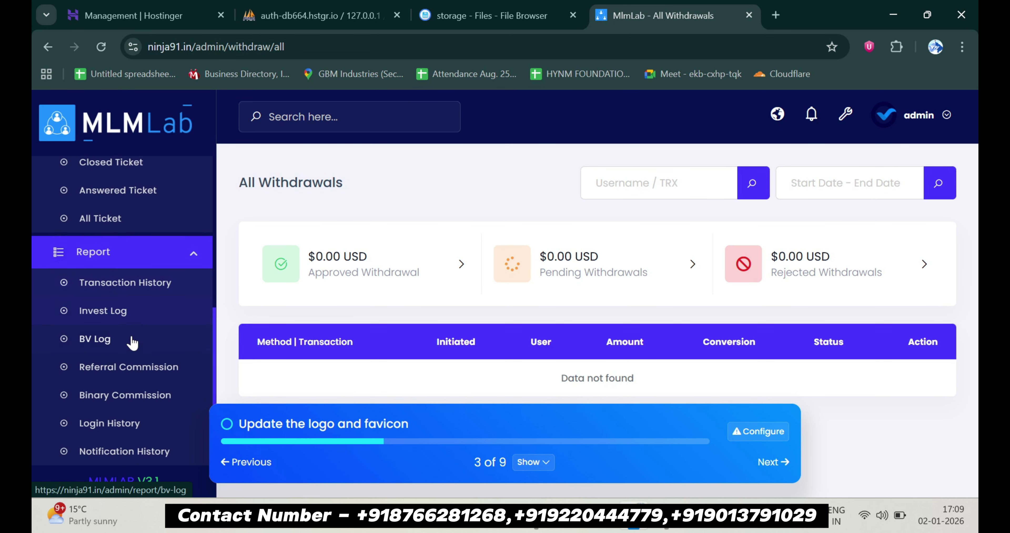
{"action": "left_click", "coordinate": [143, 271]}
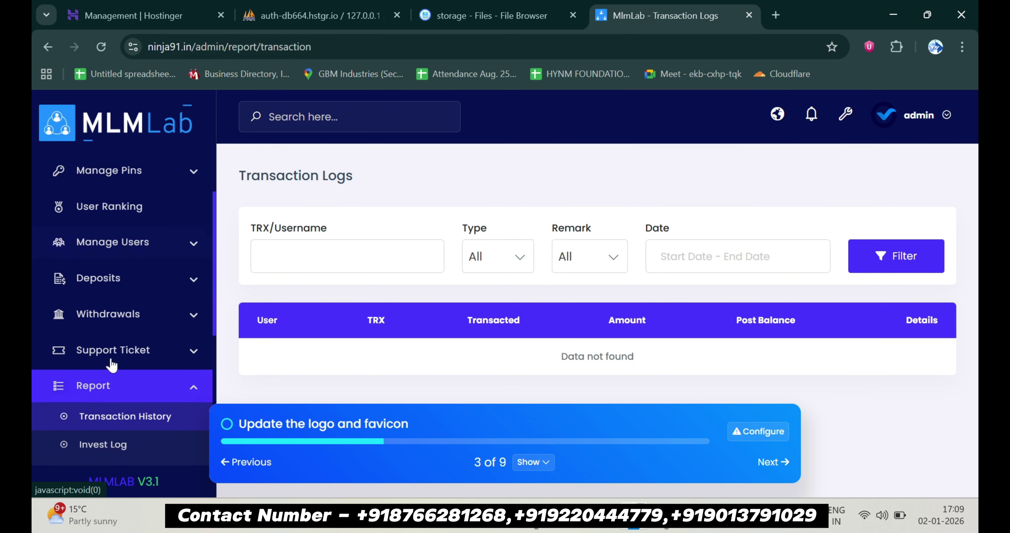
{"action": "scroll", "coordinate": [111, 364], "scroll_direction": "down", "scroll_amount": 2}
Look through the Invest Log, then bring up the empty Subscribers list
{"action": "left_click", "coordinate": [120, 378]}
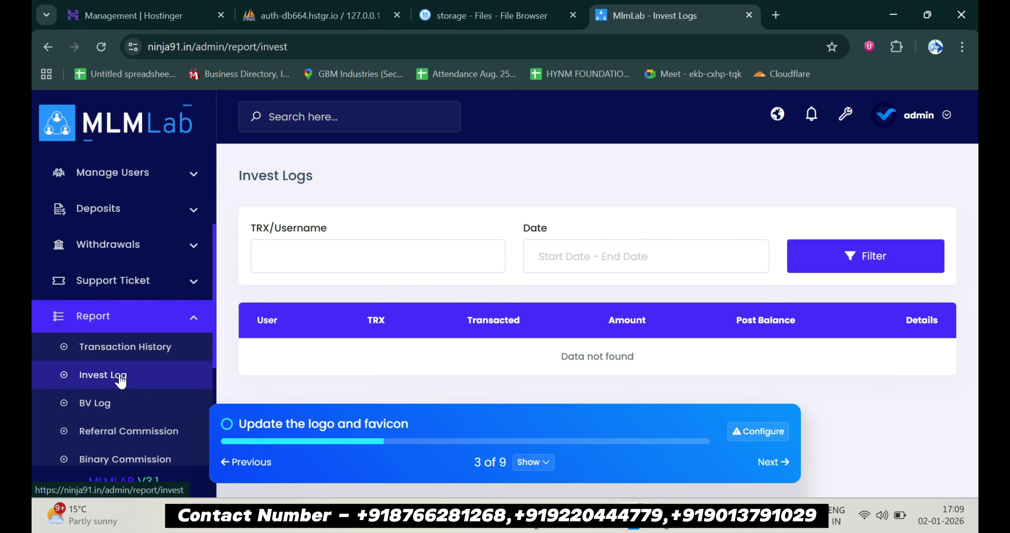
{"action": "scroll", "coordinate": [120, 380], "scroll_direction": "down", "scroll_amount": 3}
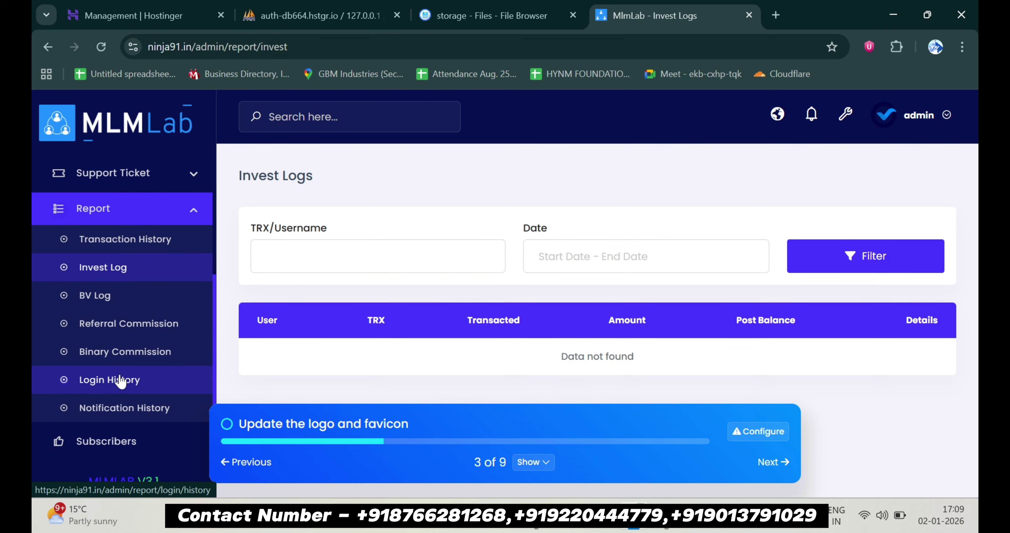
{"action": "scroll", "coordinate": [121, 380], "scroll_direction": "down", "scroll_amount": 1}
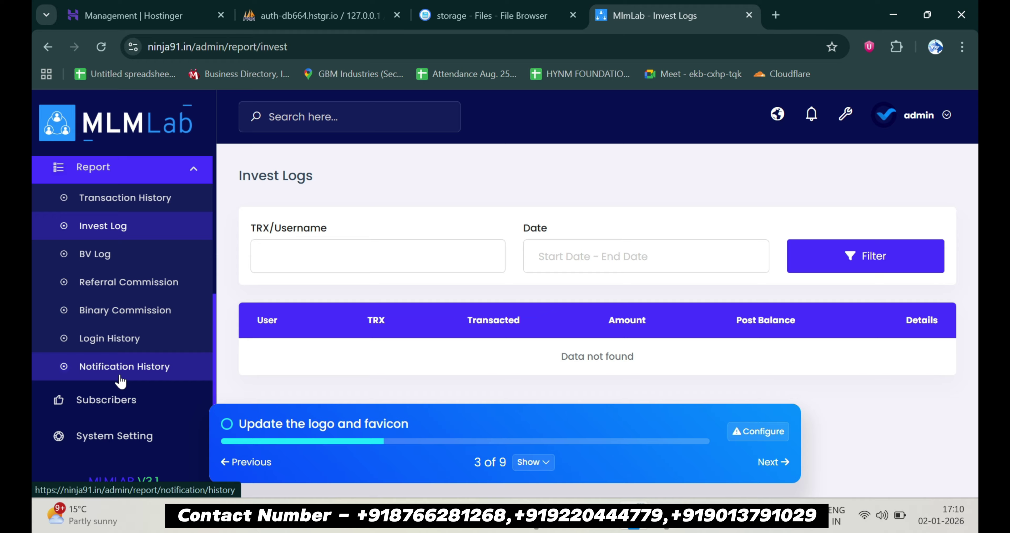
{"action": "scroll", "coordinate": [121, 381], "scroll_direction": "down", "scroll_amount": 1}
{"action": "left_click", "coordinate": [123, 352]}
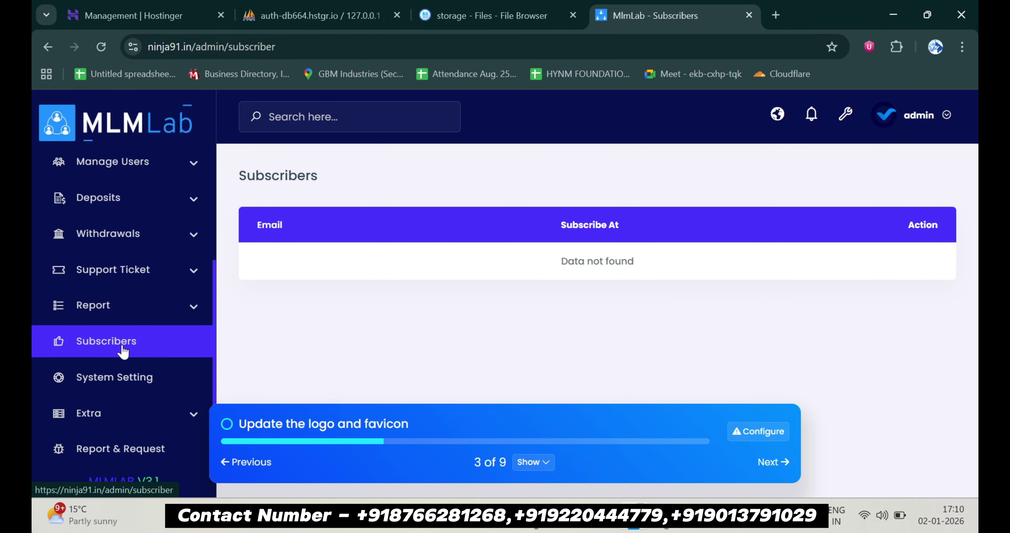
Browse System Settings cards like Cron Job Setting, Policy Pages and GDPR Cookie, then expand Extra
{"action": "left_click", "coordinate": [134, 379]}
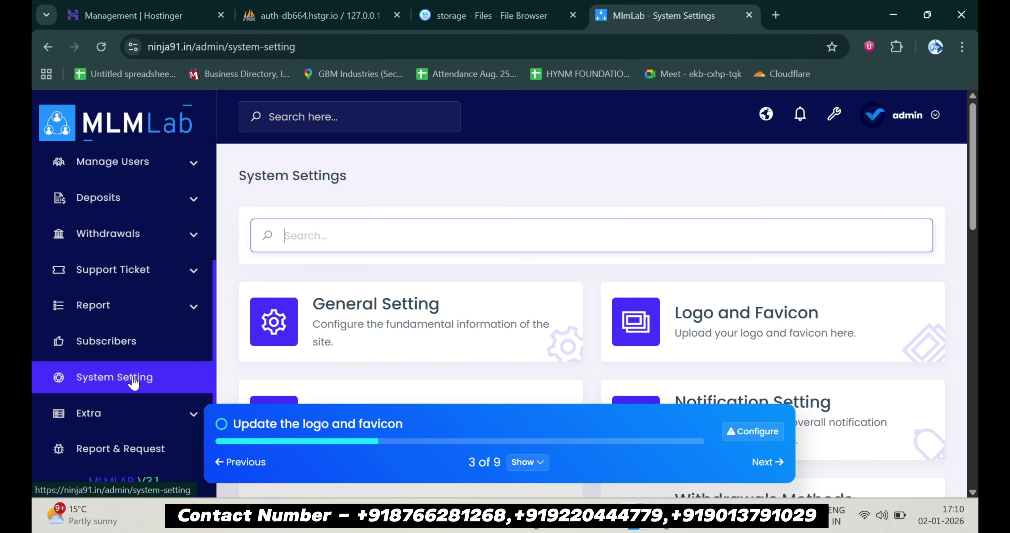
{"action": "scroll", "coordinate": [334, 329], "scroll_direction": "down", "scroll_amount": 1}
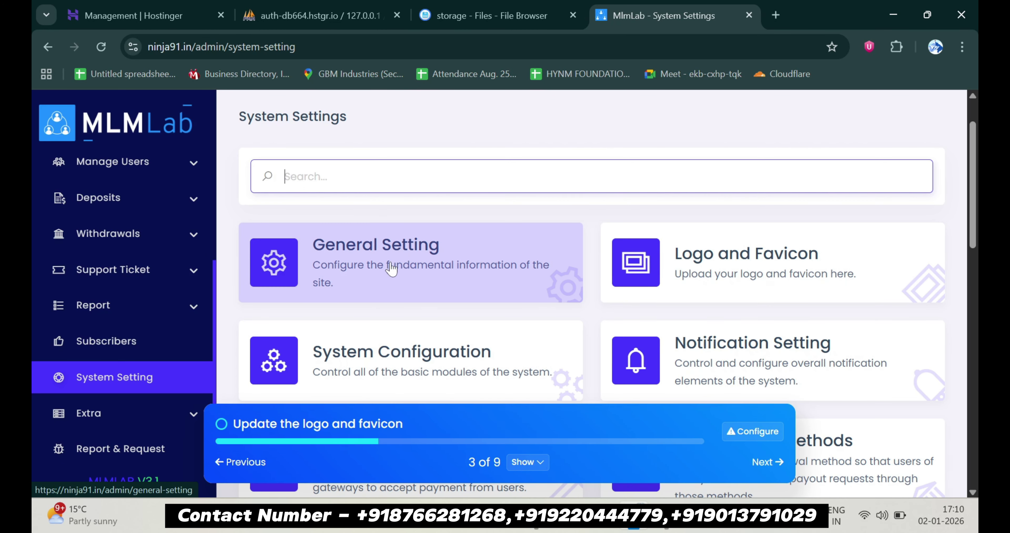
{"action": "scroll", "coordinate": [705, 250], "scroll_direction": "down", "scroll_amount": 2}
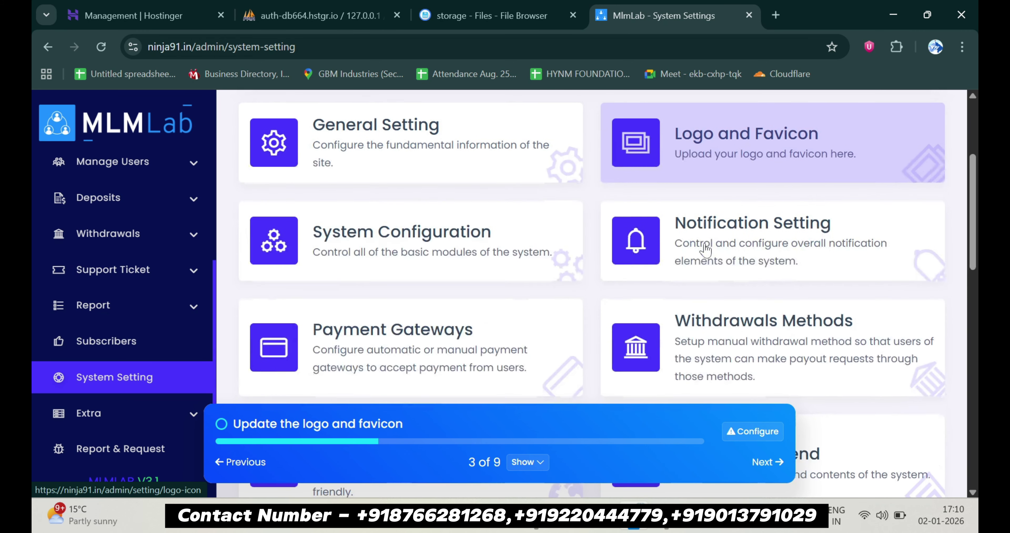
{"action": "scroll", "coordinate": [710, 243], "scroll_direction": "down", "scroll_amount": 2}
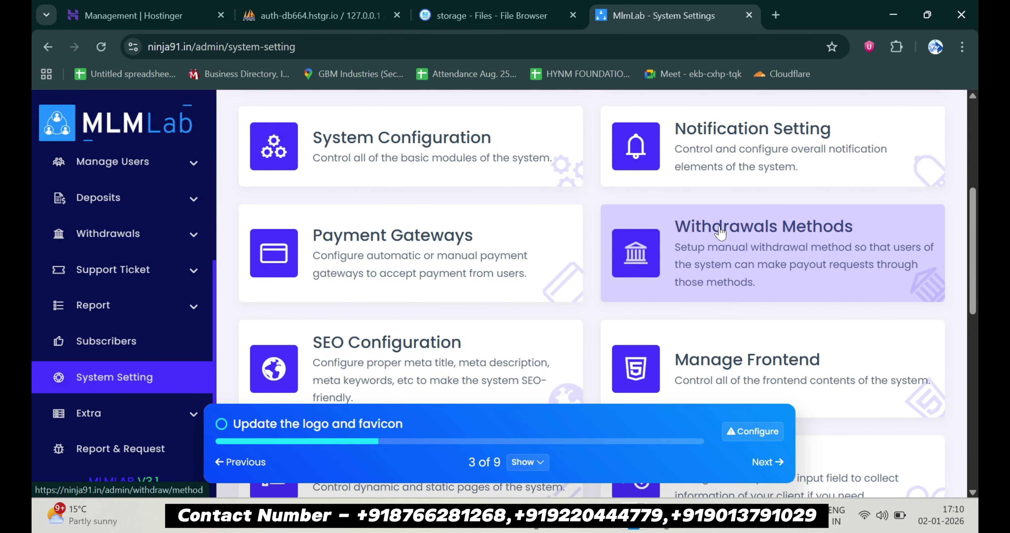
{"action": "scroll", "coordinate": [720, 233], "scroll_direction": "down", "scroll_amount": 2}
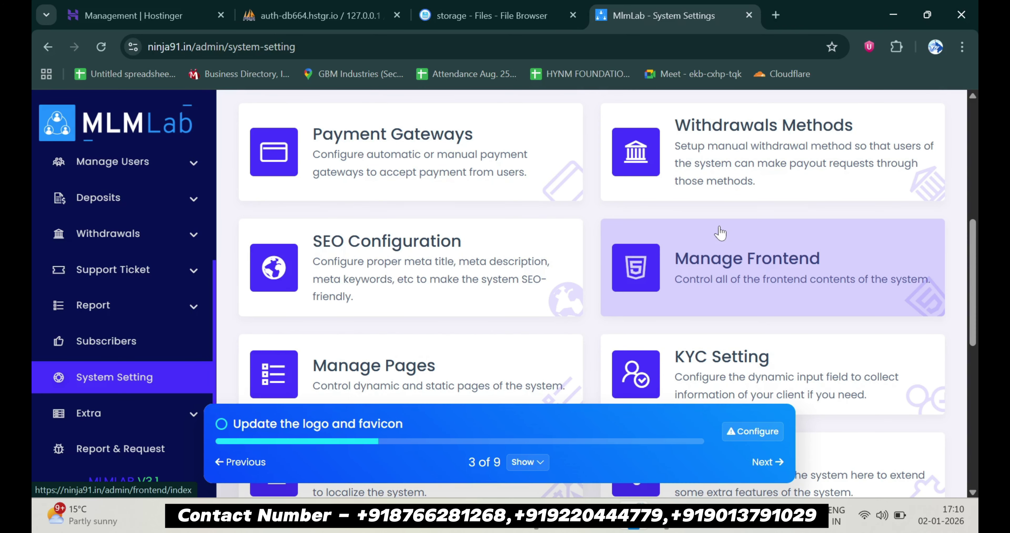
{"action": "scroll", "coordinate": [514, 279], "scroll_direction": "down", "scroll_amount": 5}
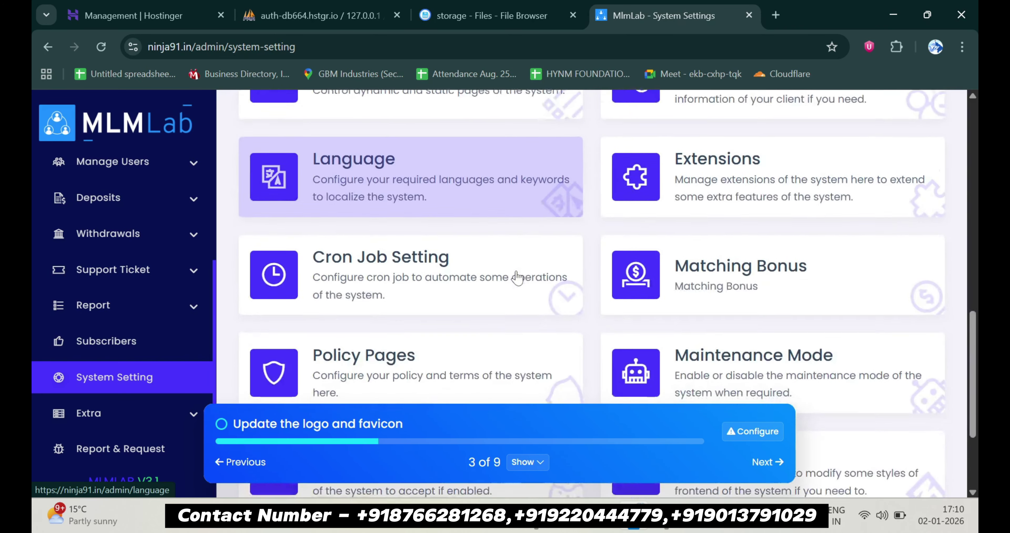
{"action": "scroll", "coordinate": [517, 277], "scroll_direction": "down", "scroll_amount": 3}
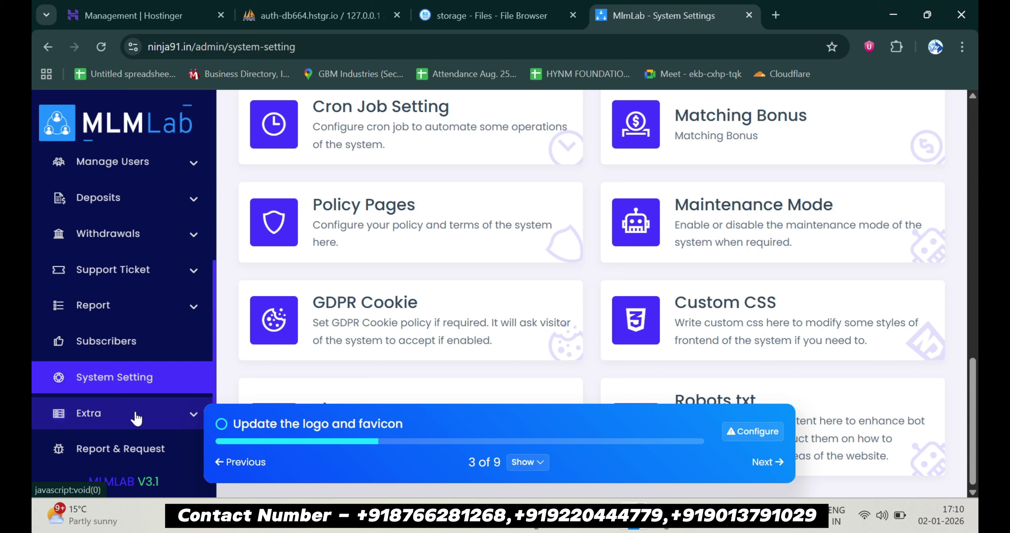
{"action": "left_click", "coordinate": [136, 418]}
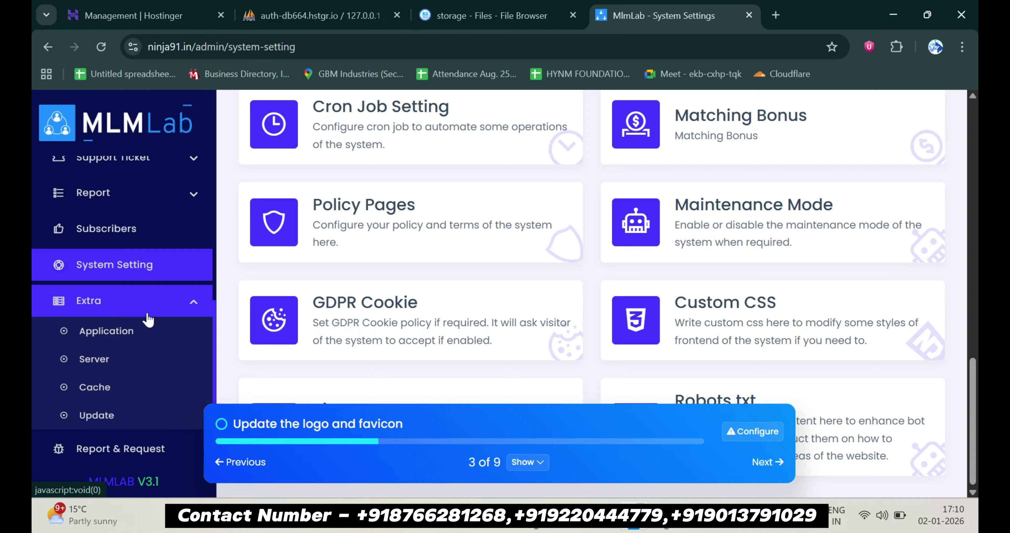
Check Application info and Report & Request, then open Manage Users > Active Users
{"action": "left_click", "coordinate": [146, 332]}
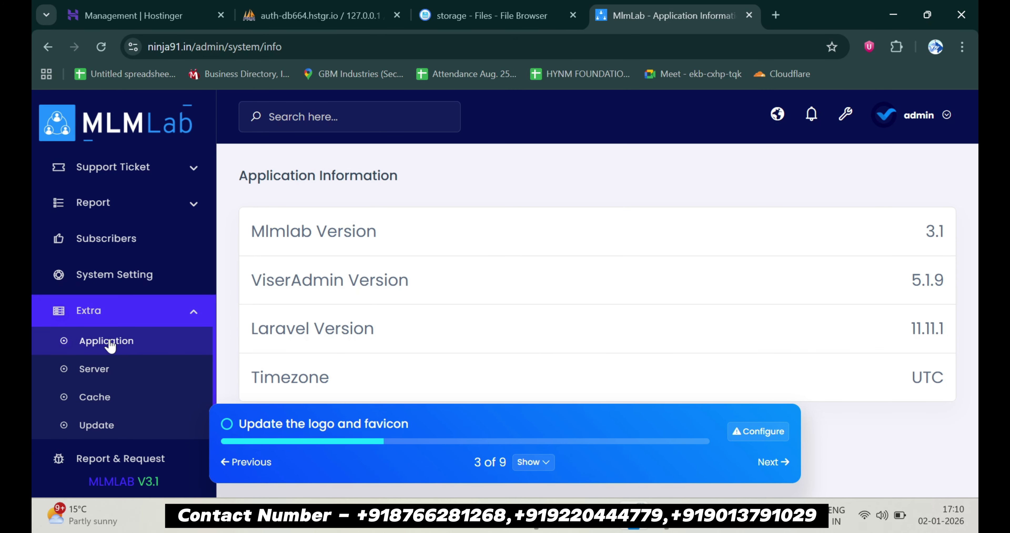
{"action": "left_click", "coordinate": [107, 470]}
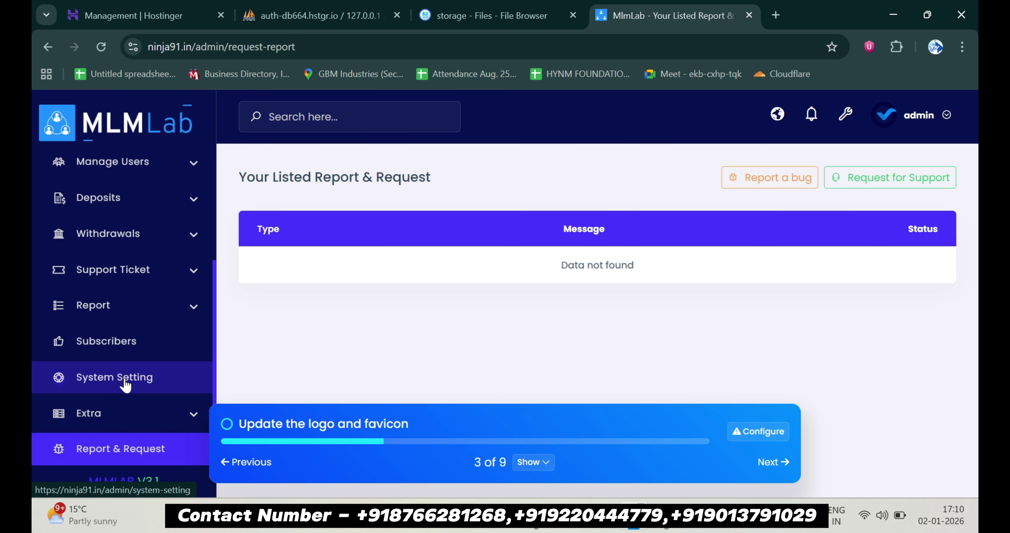
{"action": "scroll", "coordinate": [125, 385], "scroll_direction": "up", "scroll_amount": 4}
{"action": "left_click", "coordinate": [141, 318]}
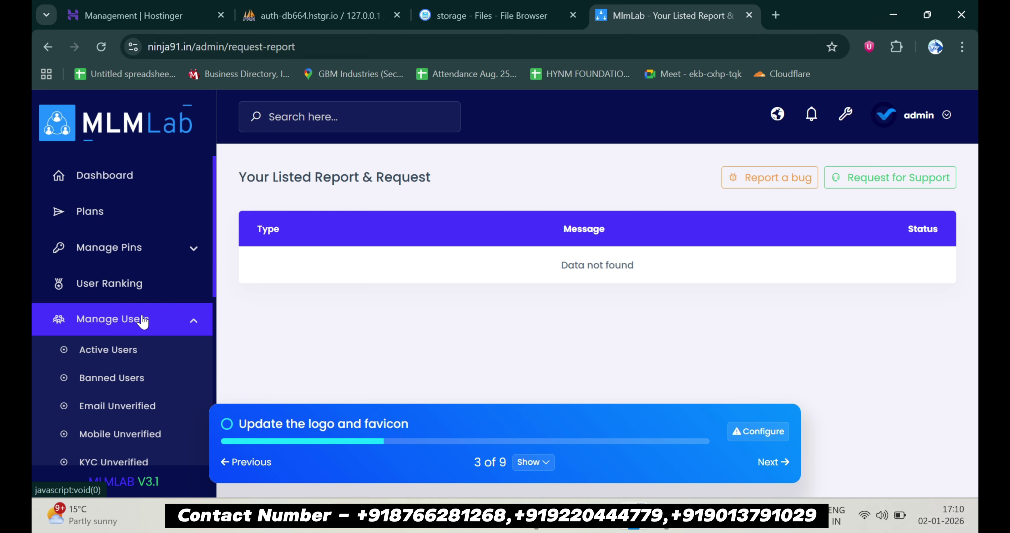
{"action": "left_click", "coordinate": [95, 352]}
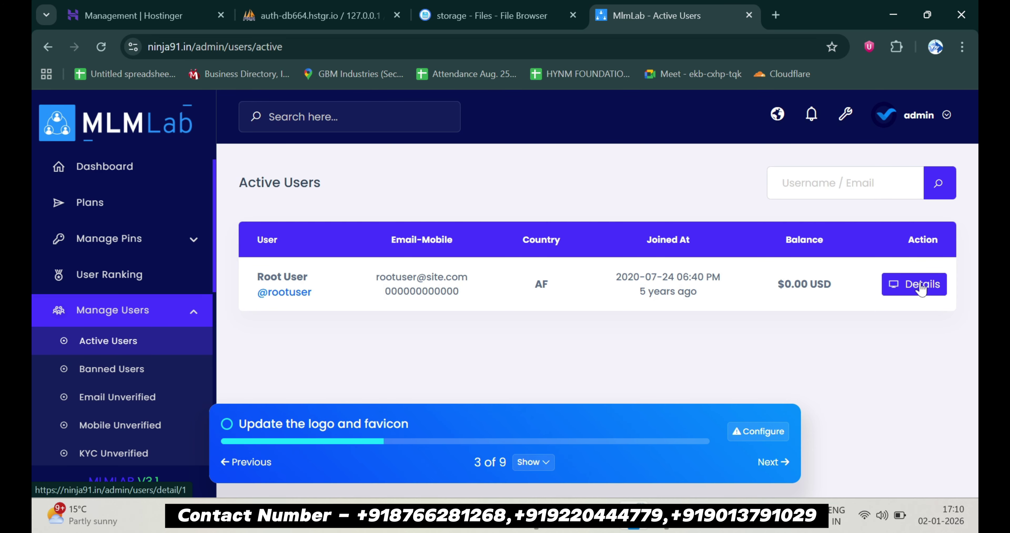
Open the Root User's details page and log in as that user
{"action": "left_click", "coordinate": [920, 288]}
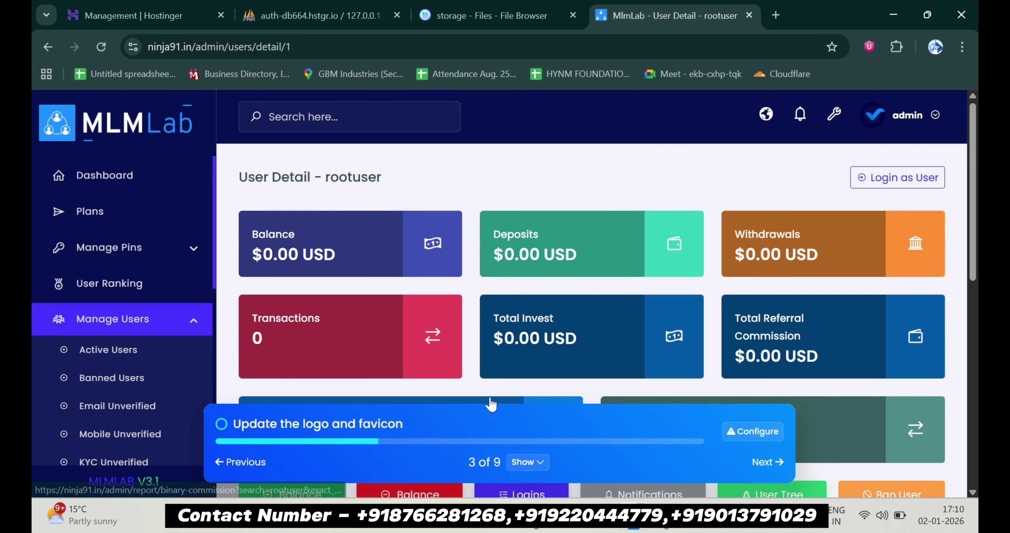
{"action": "scroll", "coordinate": [490, 401], "scroll_direction": "down", "scroll_amount": 7}
{"action": "scroll", "coordinate": [490, 399], "scroll_direction": "up", "scroll_amount": 8}
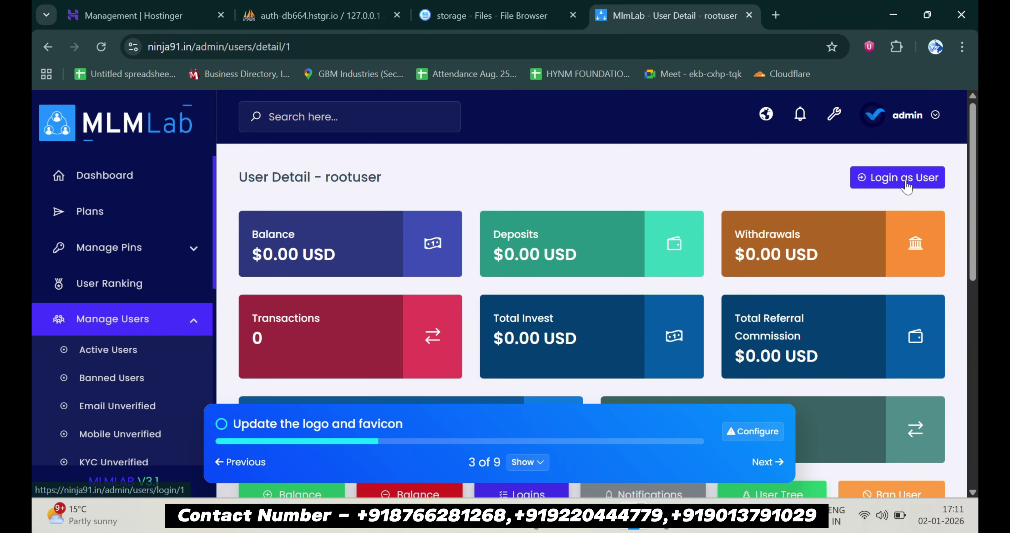
{"action": "left_click", "coordinate": [905, 179]}
Scroll through the root user's $0.00 dashboard cards down to the Binary Summery and back
{"action": "scroll", "coordinate": [228, 290], "scroll_direction": "down", "scroll_amount": 3}
{"action": "scroll", "coordinate": [225, 294], "scroll_direction": "up", "scroll_amount": 3}
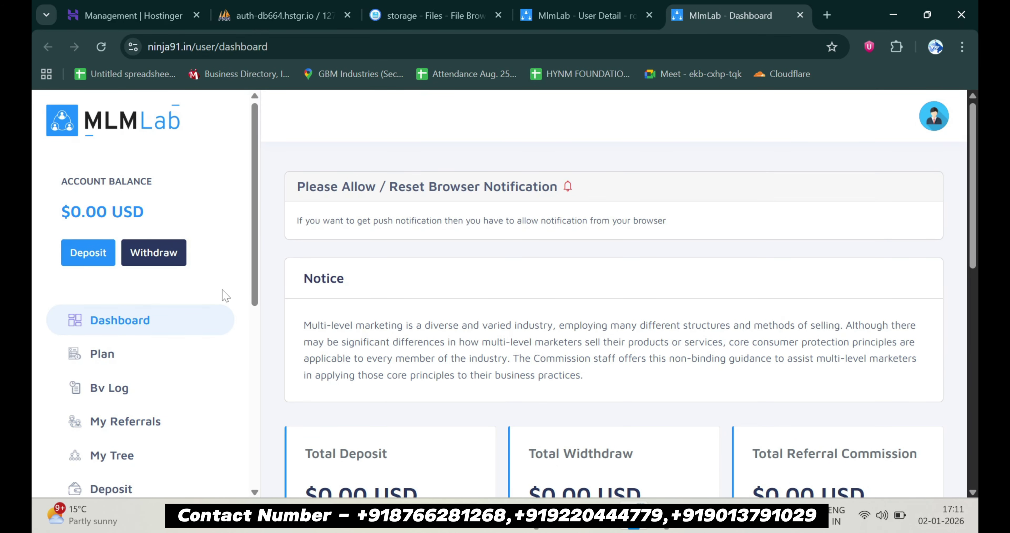
{"action": "scroll", "coordinate": [222, 293], "scroll_direction": "down", "scroll_amount": 2}
{"action": "scroll", "coordinate": [222, 293], "scroll_direction": "up", "scroll_amount": 2}
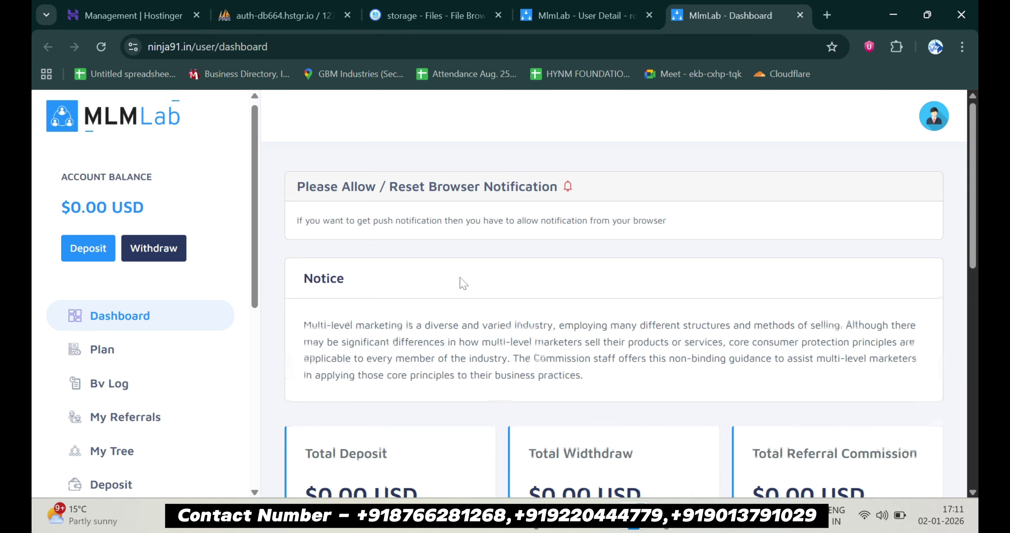
{"action": "scroll", "coordinate": [463, 282], "scroll_direction": "down", "scroll_amount": 3}
{"action": "scroll", "coordinate": [462, 282], "scroll_direction": "down", "scroll_amount": 3}
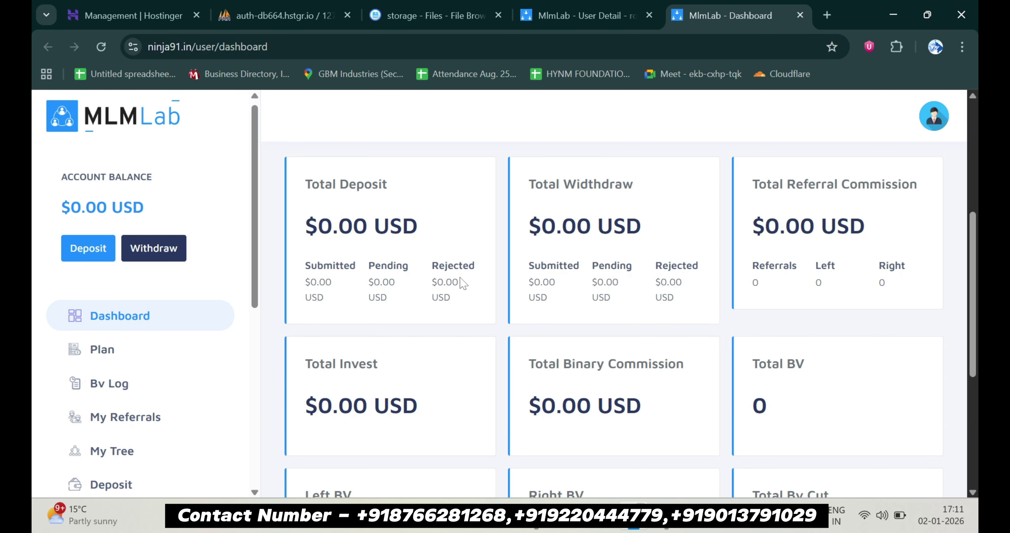
{"action": "scroll", "coordinate": [463, 283], "scroll_direction": "down", "scroll_amount": 2}
{"action": "scroll", "coordinate": [463, 283], "scroll_direction": "up", "scroll_amount": 2}
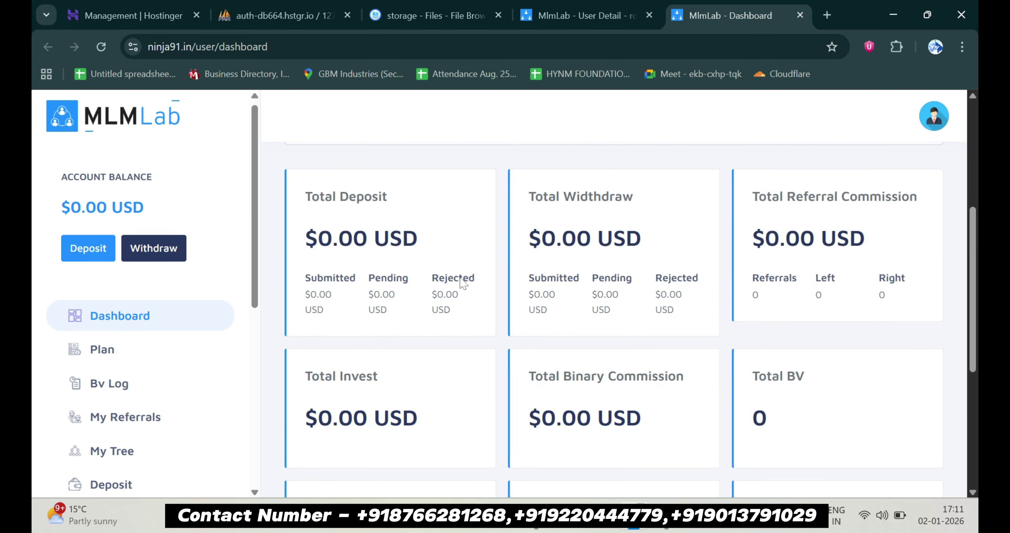
{"action": "scroll", "coordinate": [463, 283], "scroll_direction": "down", "scroll_amount": 2}
{"action": "scroll", "coordinate": [462, 283], "scroll_direction": "down", "scroll_amount": 1}
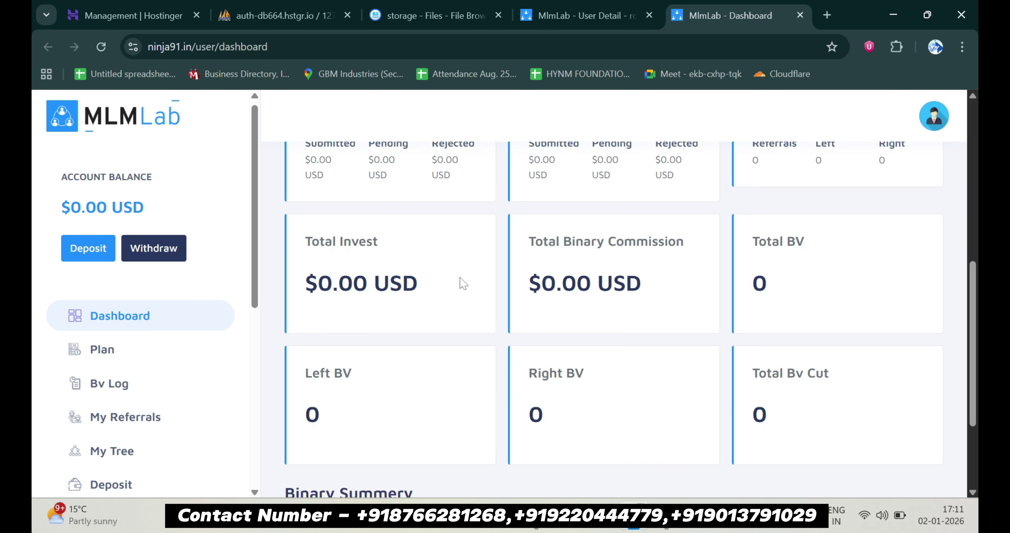
{"action": "scroll", "coordinate": [463, 283], "scroll_direction": "down", "scroll_amount": 3}
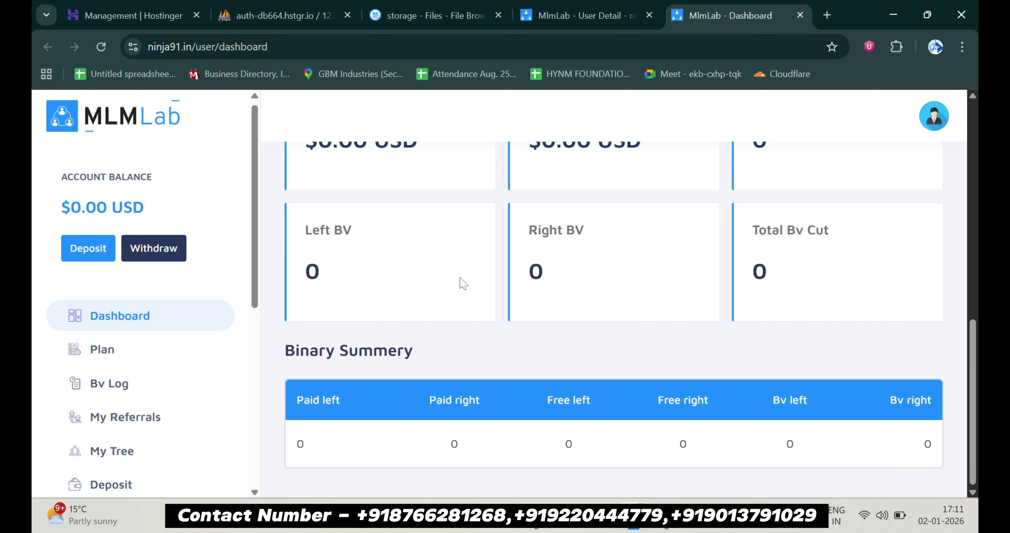
{"action": "scroll", "coordinate": [463, 282], "scroll_direction": "up", "scroll_amount": 8}
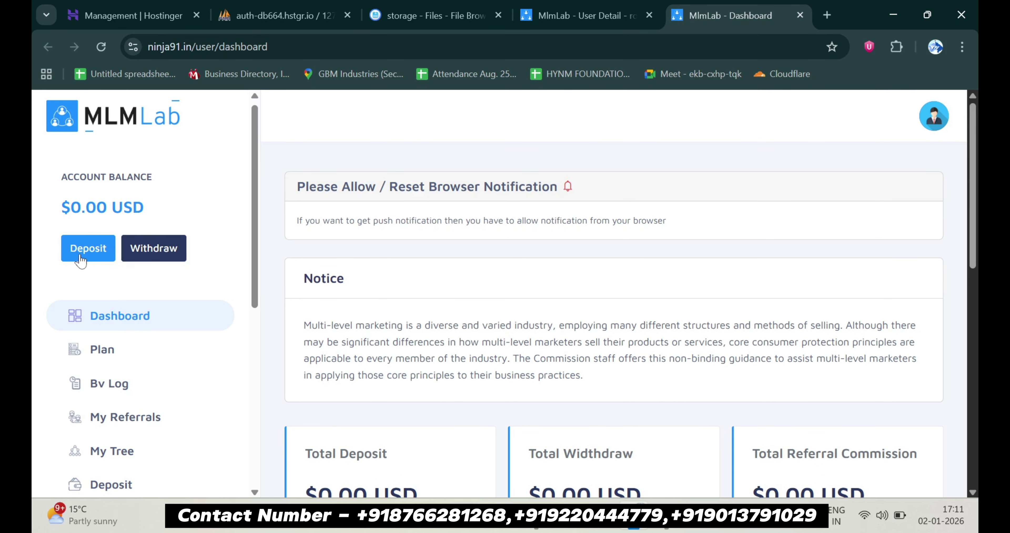
{"action": "scroll", "coordinate": [157, 278], "scroll_direction": "down", "scroll_amount": 2}
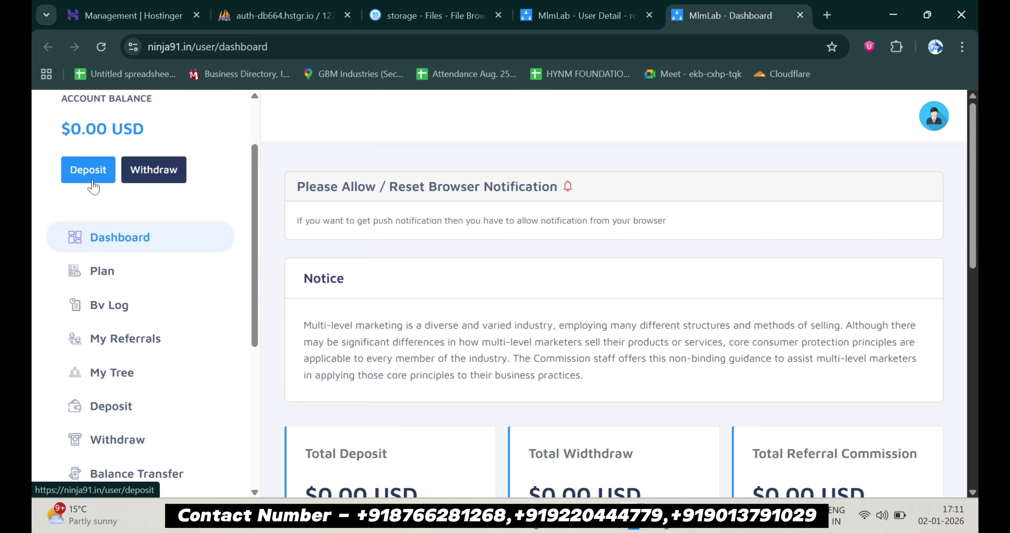
View the Plan page listing the Test plan
{"action": "left_click", "coordinate": [144, 271]}
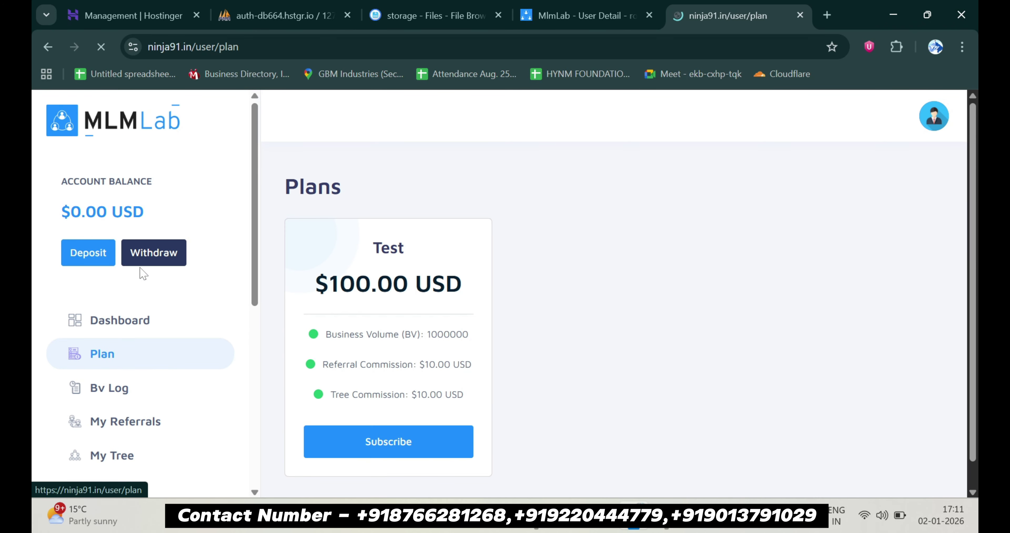
{"action": "scroll", "coordinate": [370, 332], "scroll_direction": "down", "scroll_amount": 1}
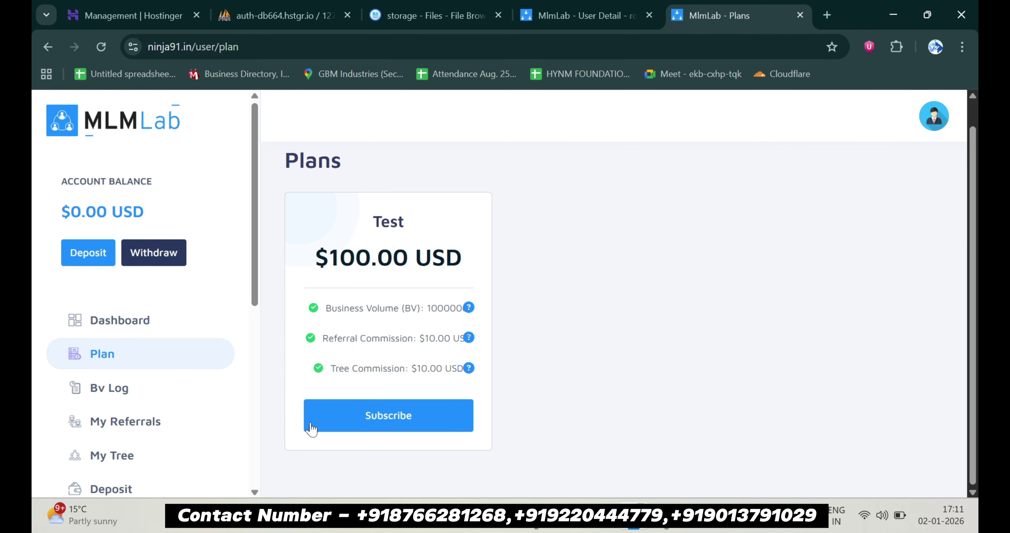
{"action": "scroll", "coordinate": [102, 407], "scroll_direction": "down", "scroll_amount": 2}
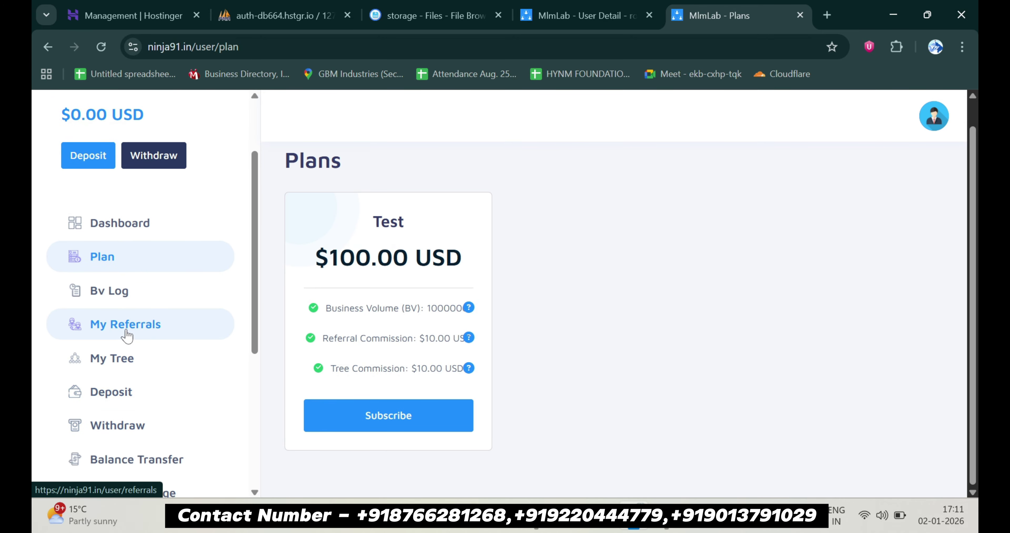
Check My Referrals and the binary tree, then open Deposit Funds showing 0.00 USD
{"action": "left_click", "coordinate": [124, 339]}
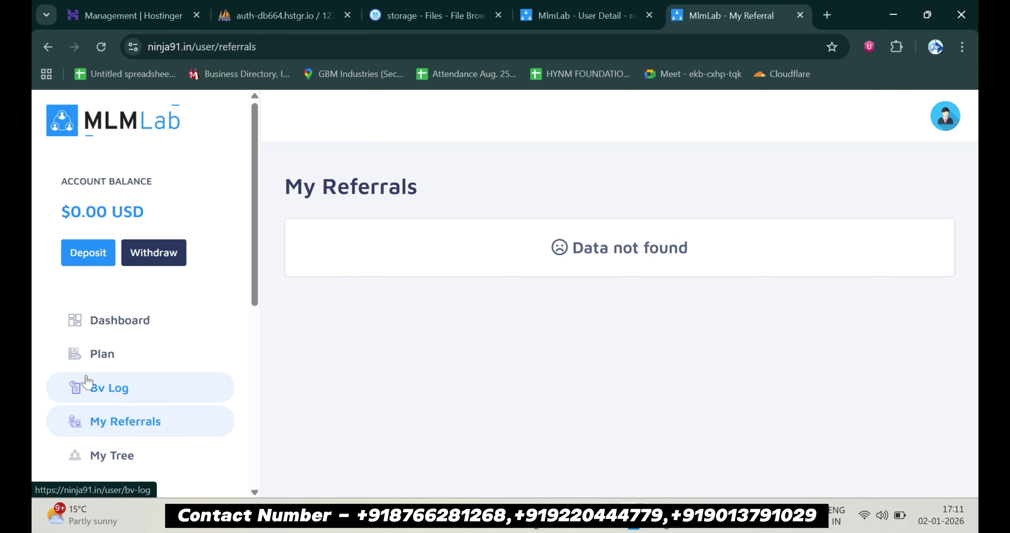
{"action": "scroll", "coordinate": [142, 453], "scroll_direction": "down", "scroll_amount": 2}
{"action": "left_click", "coordinate": [117, 382]}
{"action": "scroll", "coordinate": [491, 426], "scroll_direction": "down", "scroll_amount": 2}
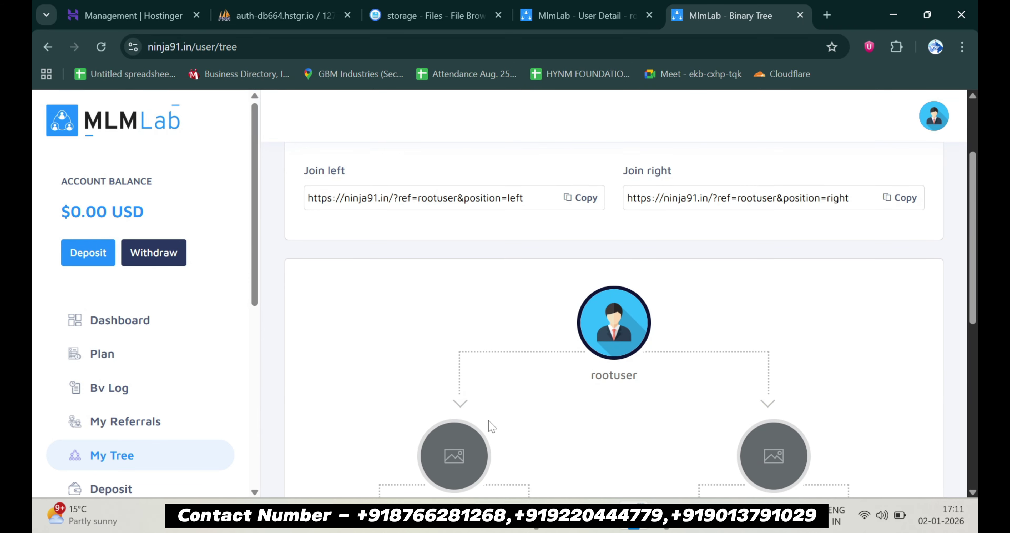
{"action": "scroll", "coordinate": [491, 426], "scroll_direction": "down", "scroll_amount": 4}
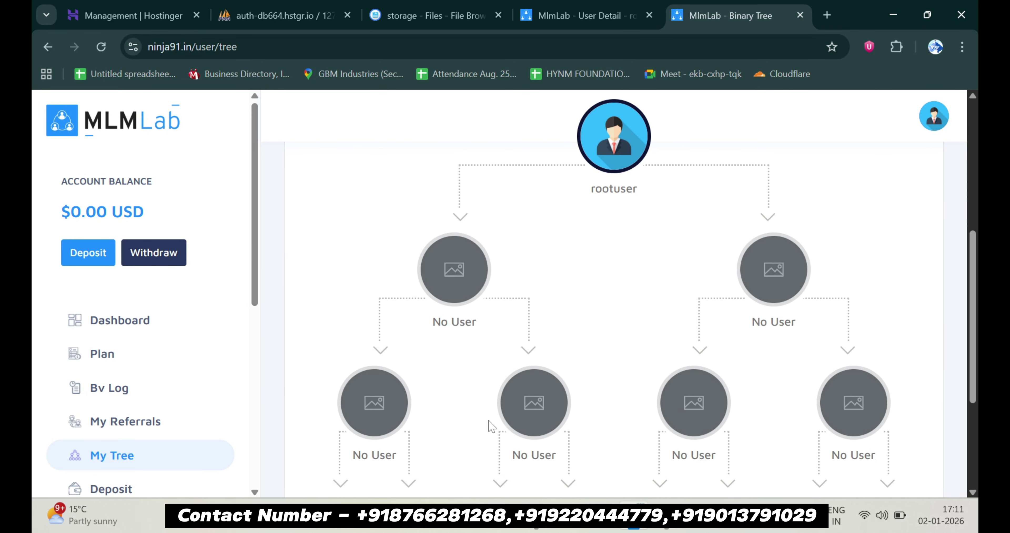
{"action": "scroll", "coordinate": [80, 429], "scroll_direction": "down", "scroll_amount": 1}
{"action": "scroll", "coordinate": [81, 429], "scroll_direction": "down", "scroll_amount": 5}
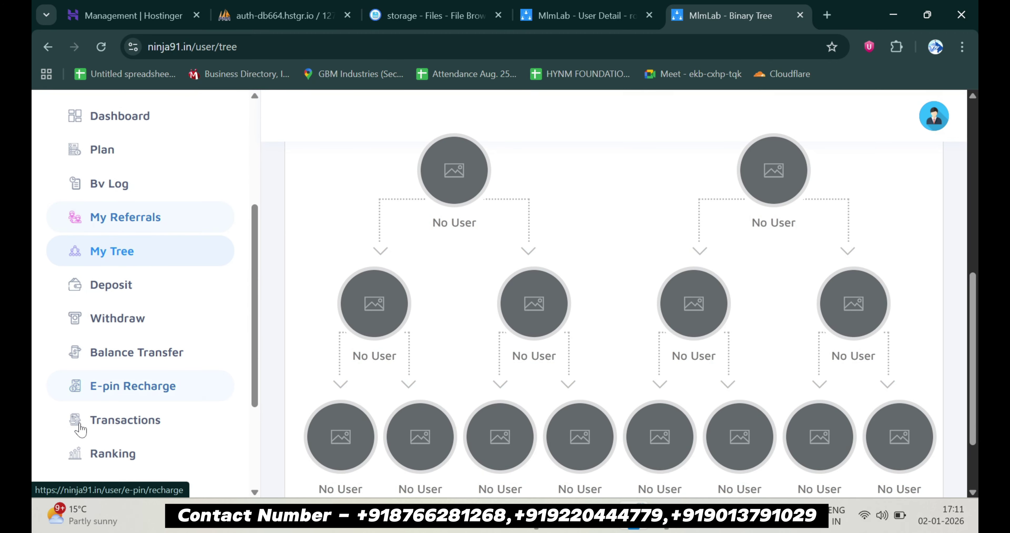
{"action": "left_click", "coordinate": [79, 286]}
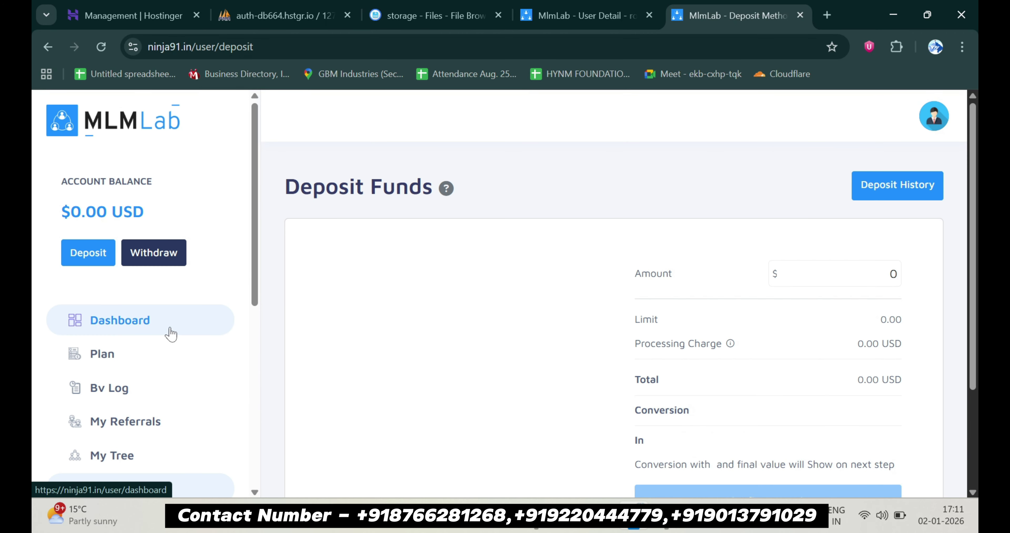
Open the root user's Withdraw Funds page
{"action": "scroll", "coordinate": [526, 399], "scroll_direction": "down", "scroll_amount": 3}
{"action": "scroll", "coordinate": [527, 399], "scroll_direction": "up", "scroll_amount": 3}
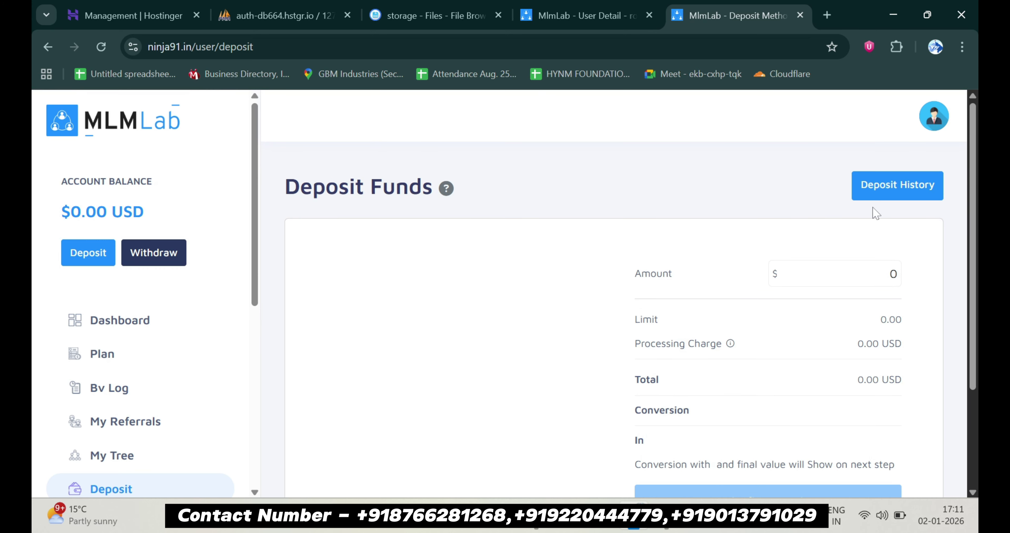
{"action": "scroll", "coordinate": [214, 401], "scroll_direction": "down", "scroll_amount": 3}
{"action": "scroll", "coordinate": [204, 416], "scroll_direction": "down", "scroll_amount": 2}
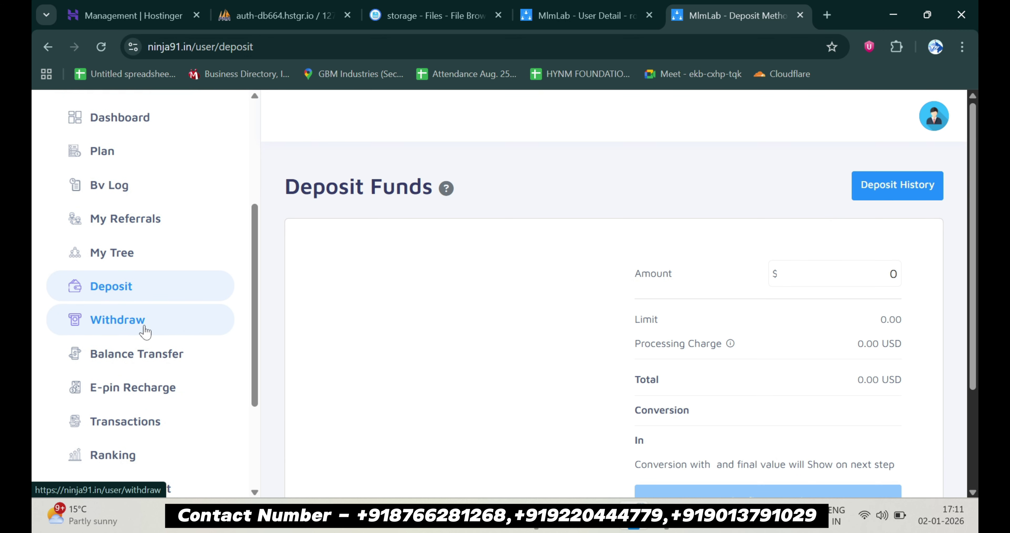
{"action": "left_click", "coordinate": [144, 329]}
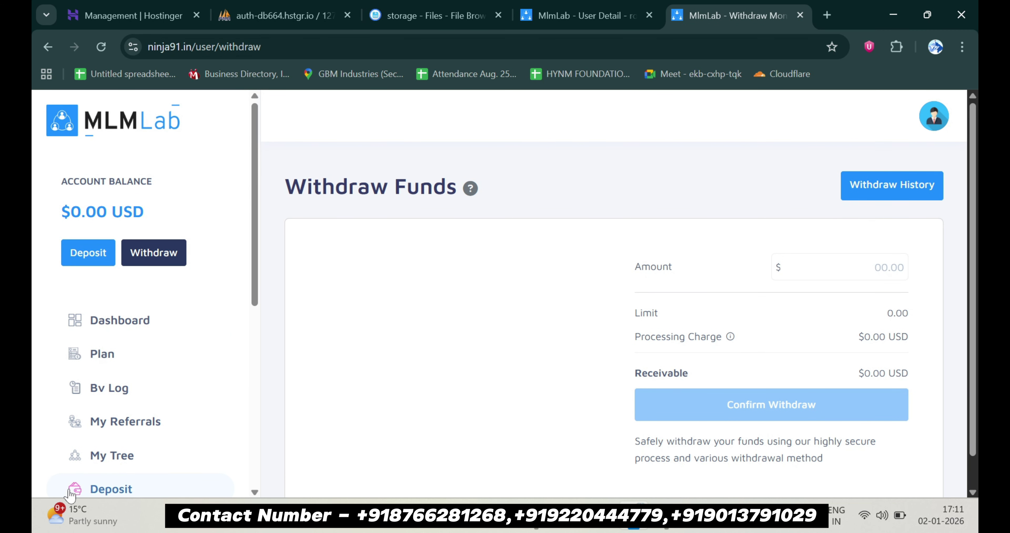
{"action": "scroll", "coordinate": [164, 346], "scroll_direction": "down", "scroll_amount": 5}
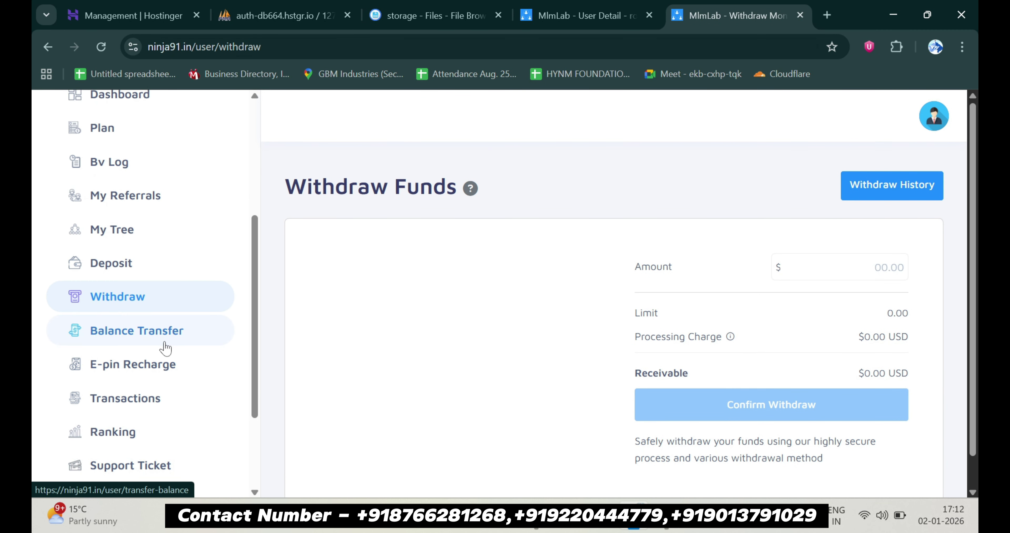
Check the Balance Transfer form, then open E-pin Recharge with no pin data
{"action": "left_click", "coordinate": [166, 332]}
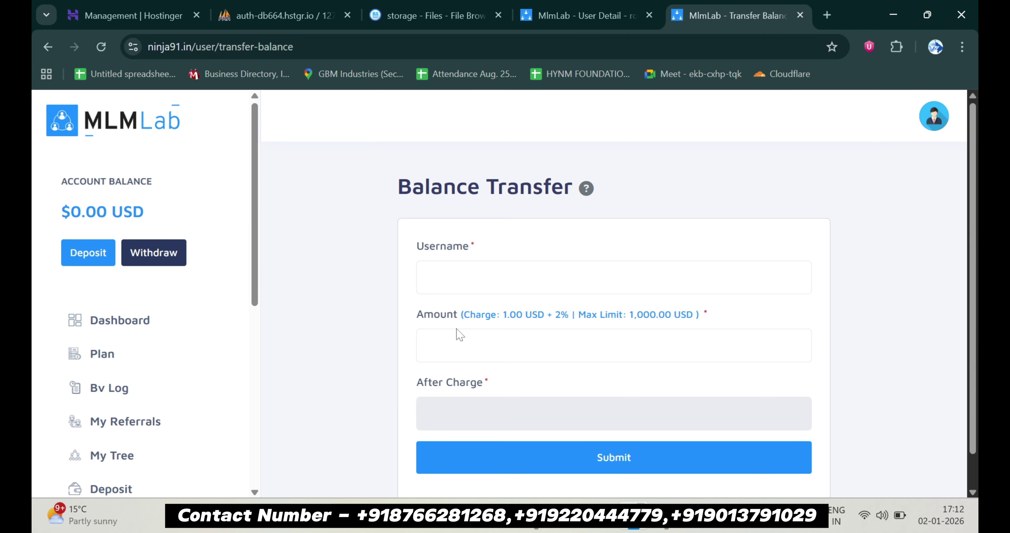
{"action": "scroll", "coordinate": [116, 379], "scroll_direction": "down", "scroll_amount": 9}
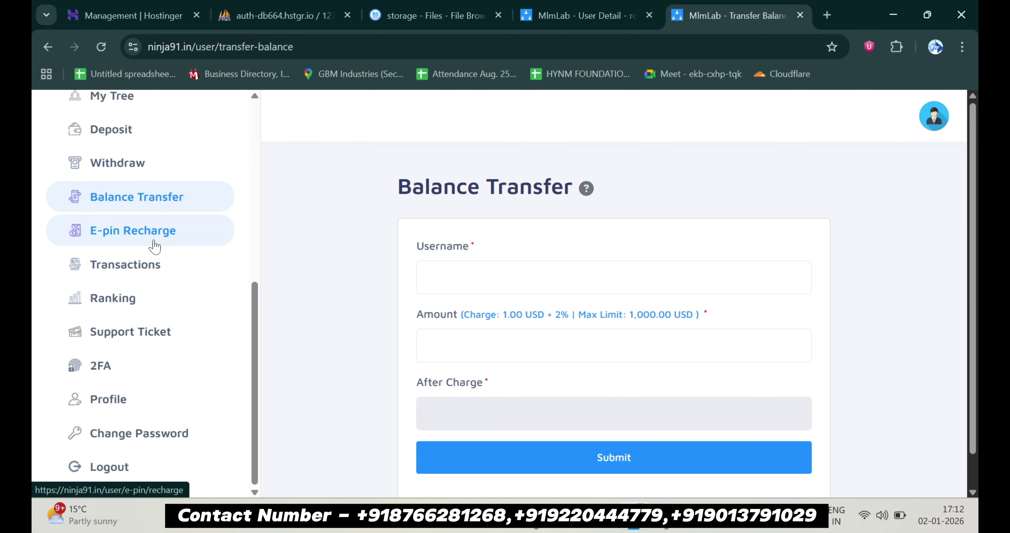
{"action": "left_click", "coordinate": [153, 239]}
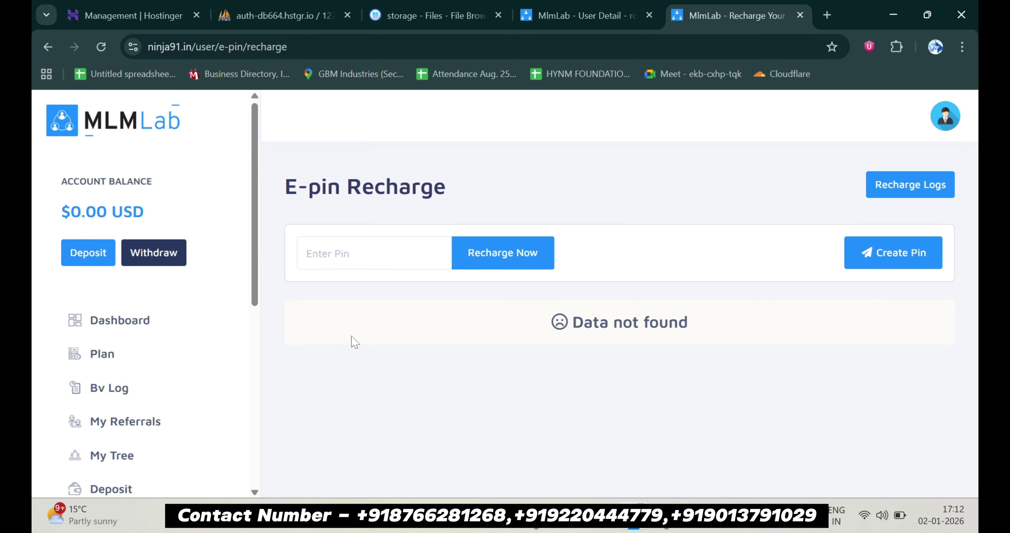
View the Transactions and Ranking pages, then the empty Support Tickets page
{"action": "scroll", "coordinate": [165, 353], "scroll_direction": "down", "scroll_amount": 9}
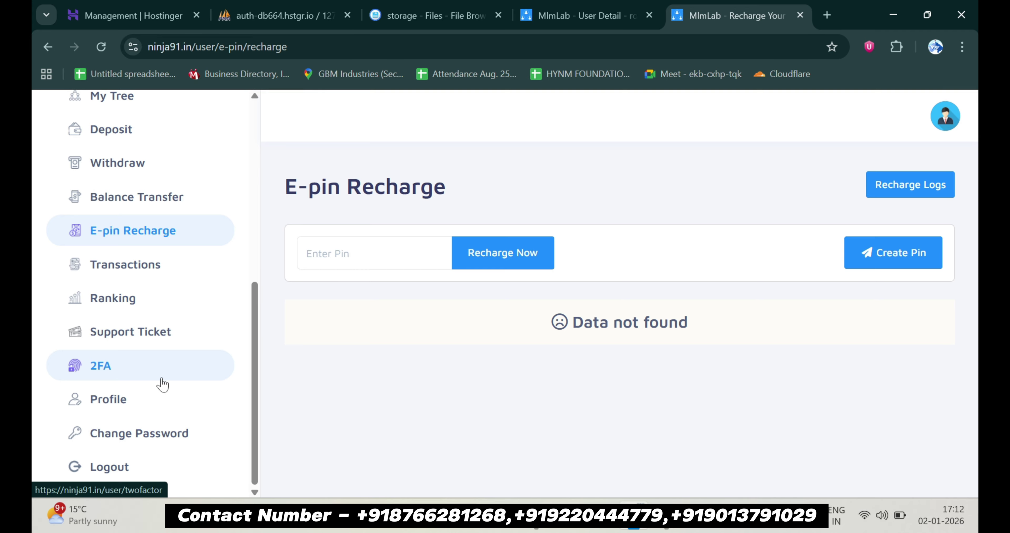
{"action": "left_click", "coordinate": [146, 279]}
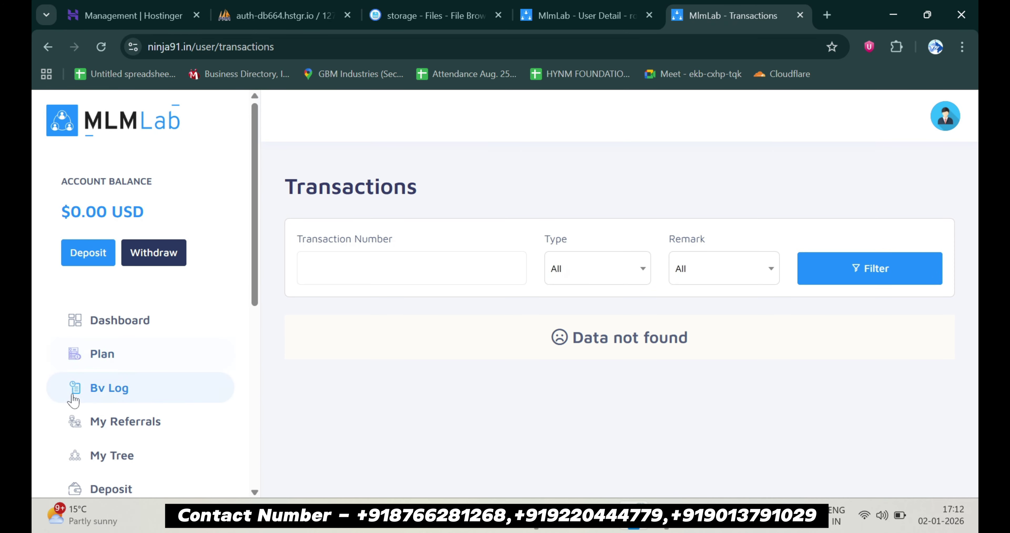
{"action": "scroll", "coordinate": [98, 407], "scroll_direction": "down", "scroll_amount": 5}
{"action": "left_click", "coordinate": [113, 423]}
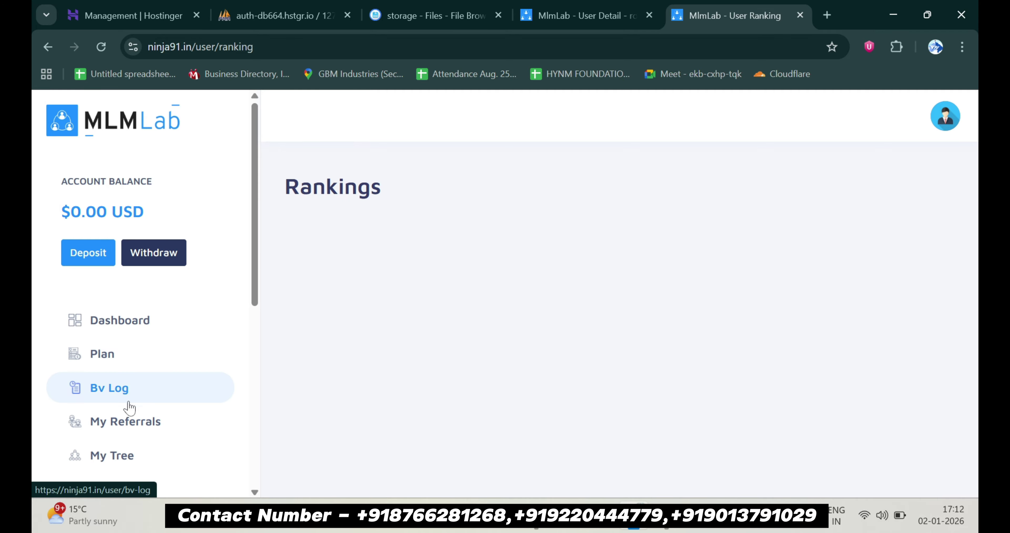
{"action": "scroll", "coordinate": [176, 408], "scroll_direction": "down", "scroll_amount": 9}
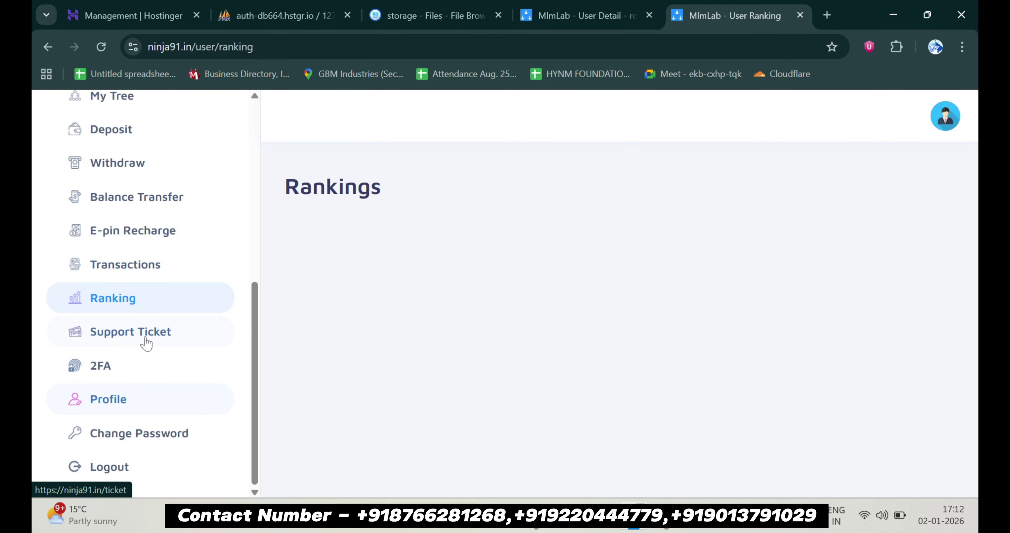
{"action": "left_click", "coordinate": [149, 333]}
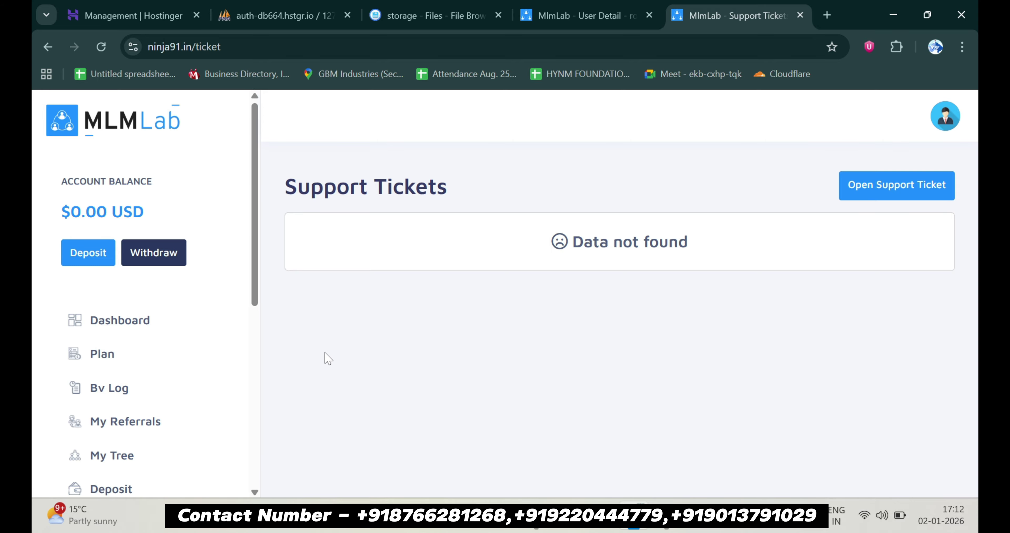
{"action": "scroll", "coordinate": [84, 419], "scroll_direction": "down", "scroll_amount": 8}
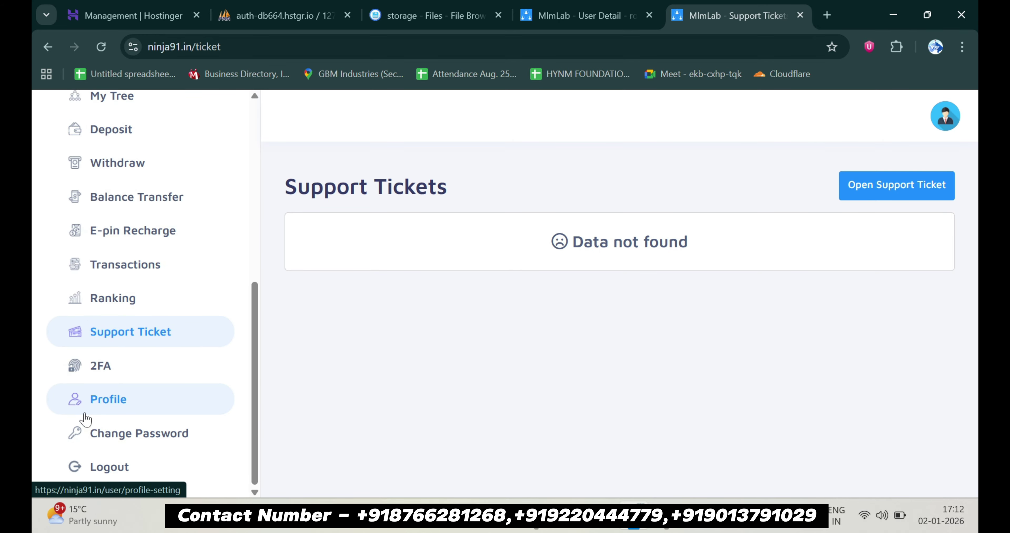
View the 2FA settings and the user's Profile page
{"action": "left_click", "coordinate": [112, 375]}
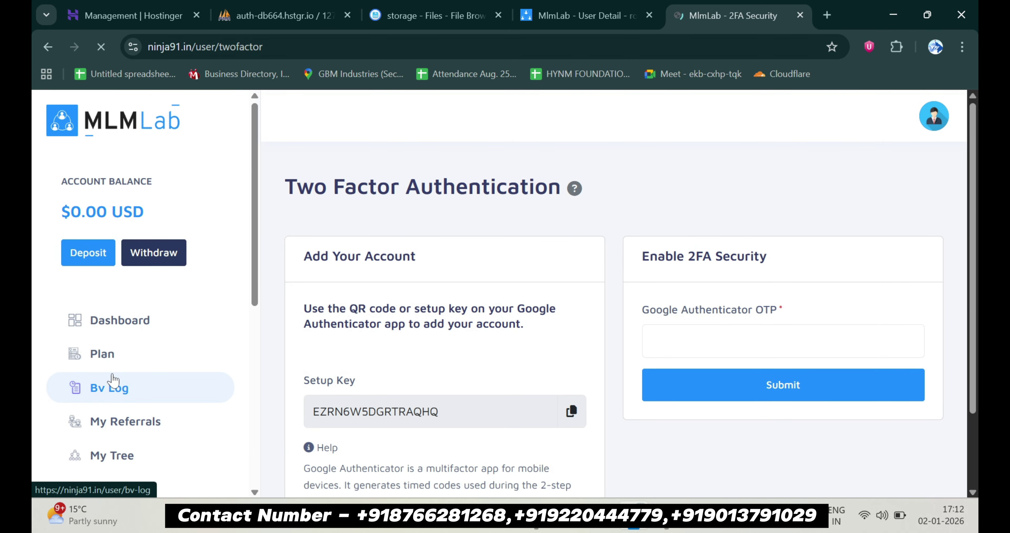
{"action": "scroll", "coordinate": [112, 379], "scroll_direction": "down", "scroll_amount": 9}
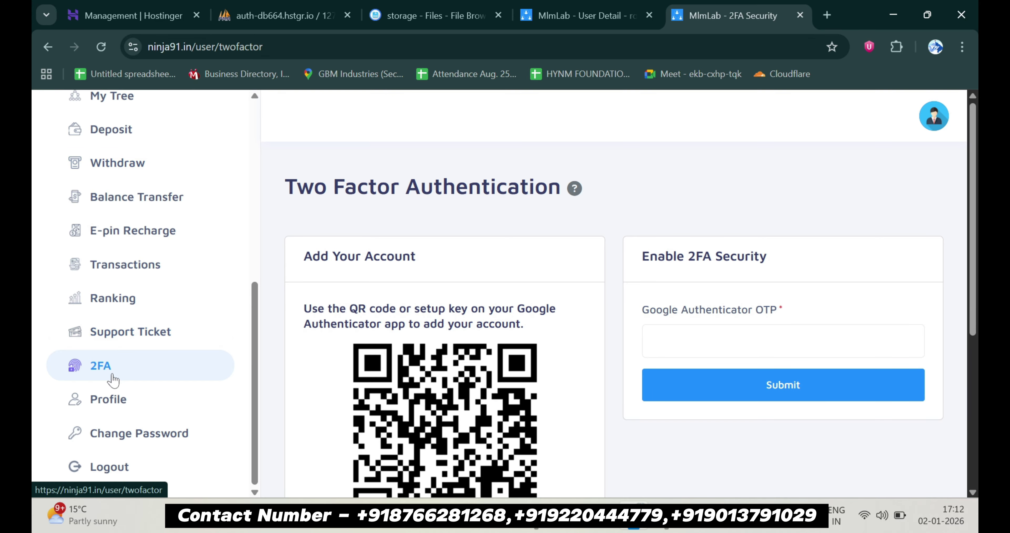
{"action": "left_click", "coordinate": [112, 400]}
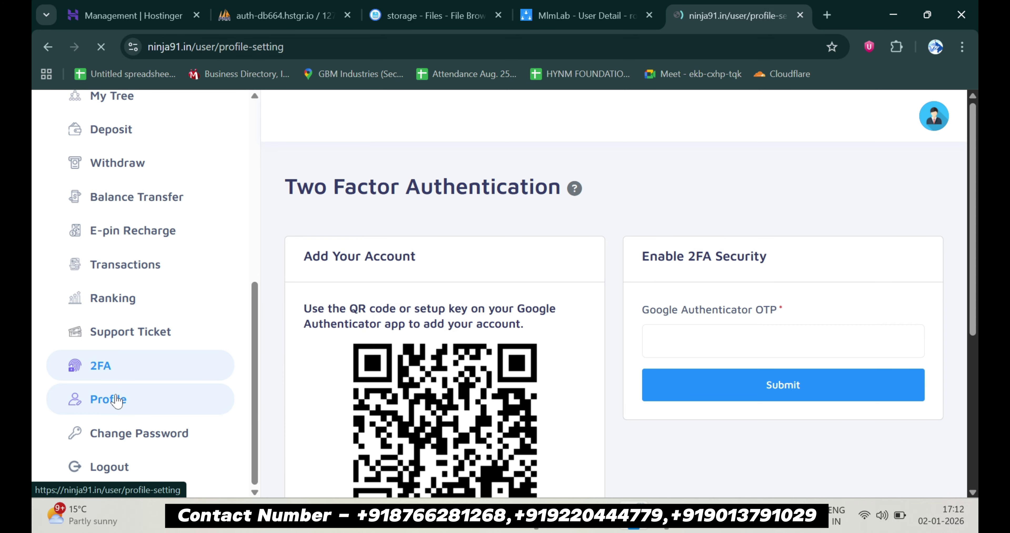
{"action": "scroll", "coordinate": [446, 371], "scroll_direction": "down", "scroll_amount": 6}
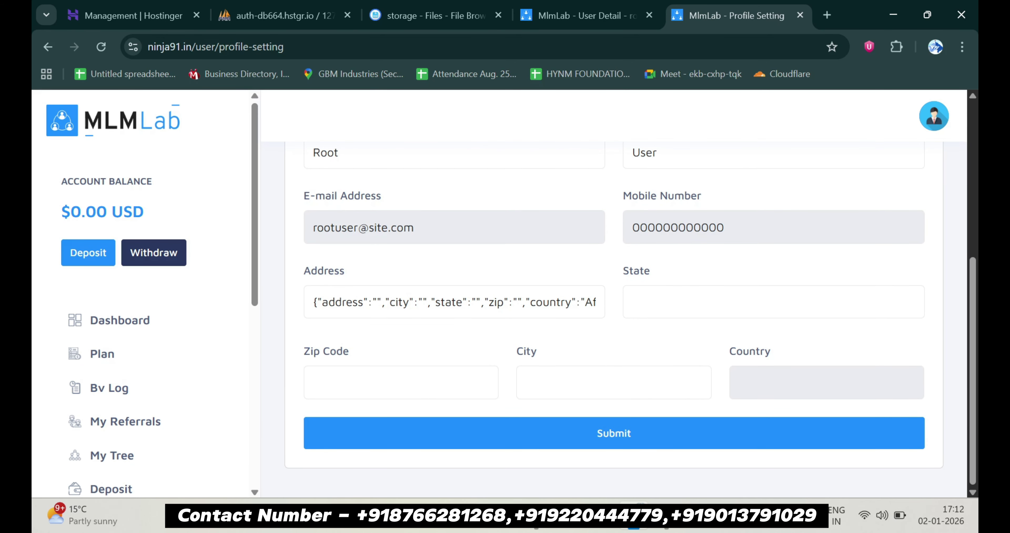
{"action": "scroll", "coordinate": [125, 443], "scroll_direction": "down", "scroll_amount": 8}
Look at the Change Password form, then log the root user out
{"action": "left_click", "coordinate": [125, 443]}
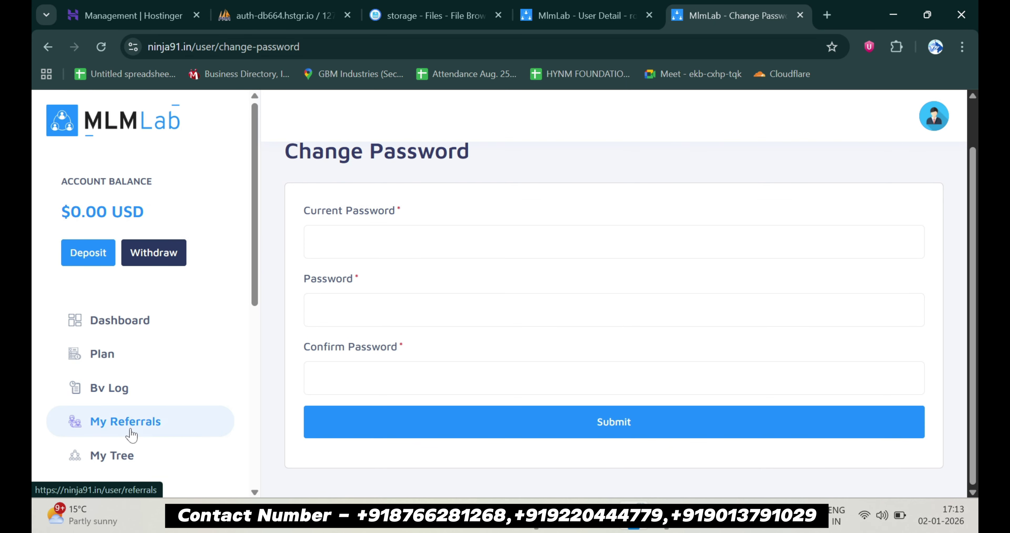
{"action": "scroll", "coordinate": [131, 437], "scroll_direction": "down", "scroll_amount": 8}
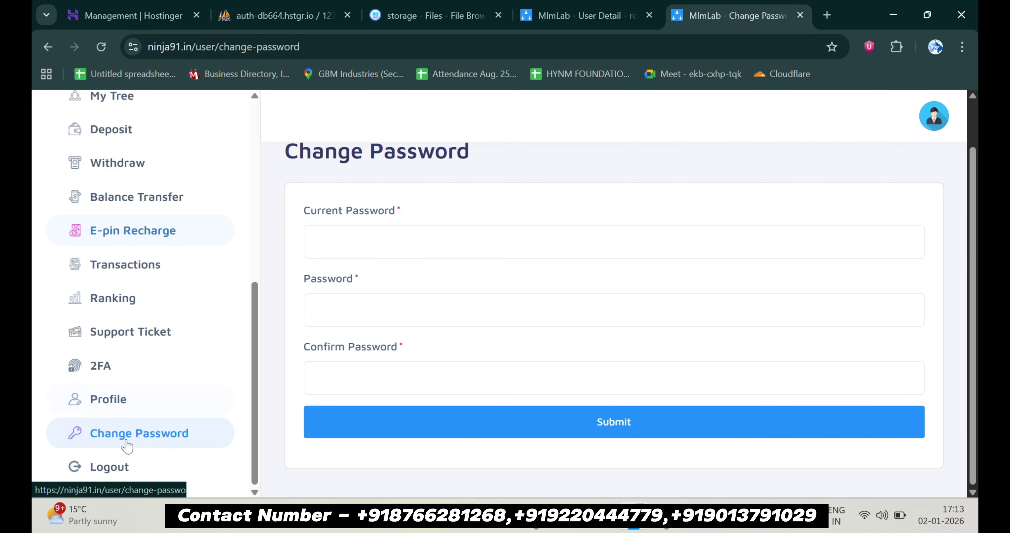
{"action": "left_click", "coordinate": [102, 472]}
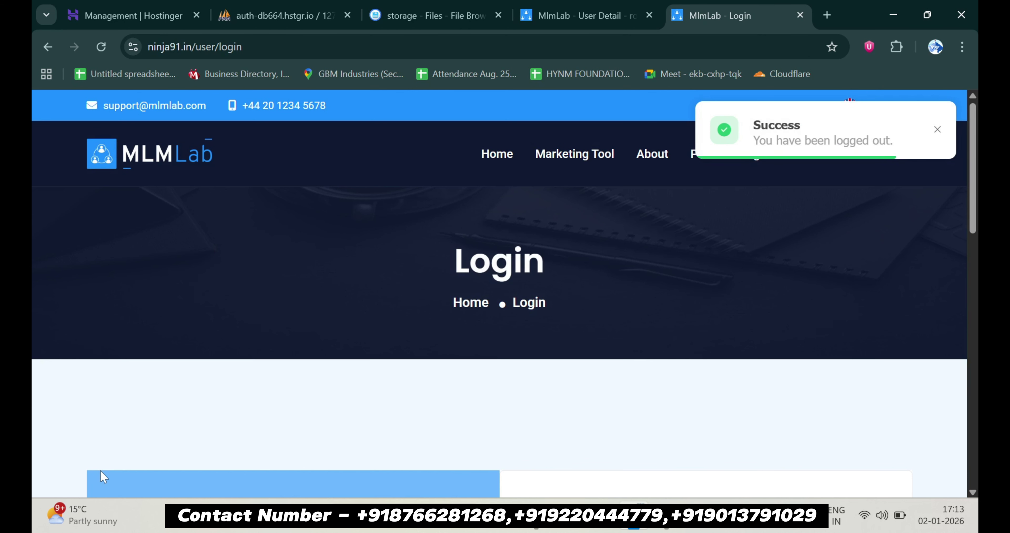